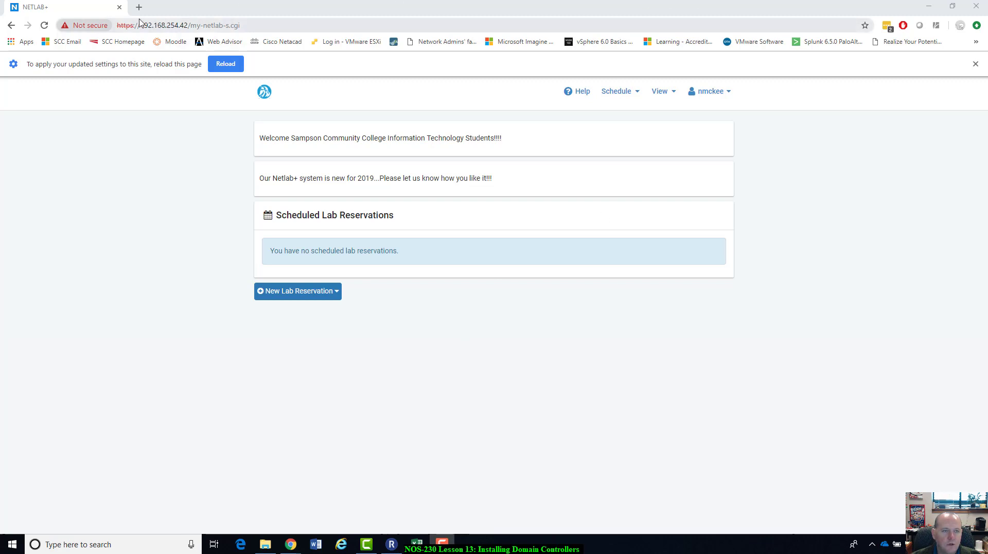
Step: Schedule a personal NDG 2 Client / 2 Server Pod lab under the NOS230 Windows Administration I class
left_click_drag(140, 27, 188, 30)
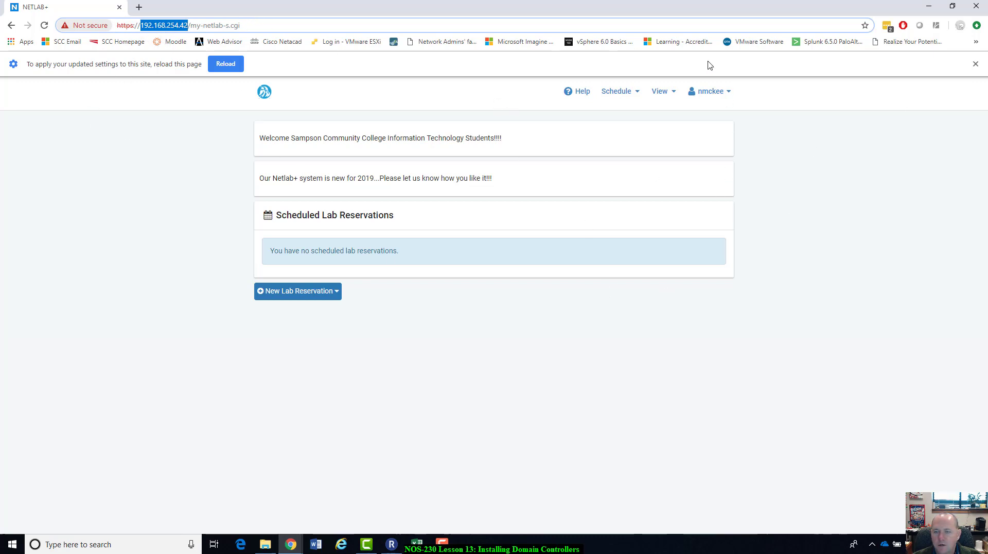
left_click(639, 97)
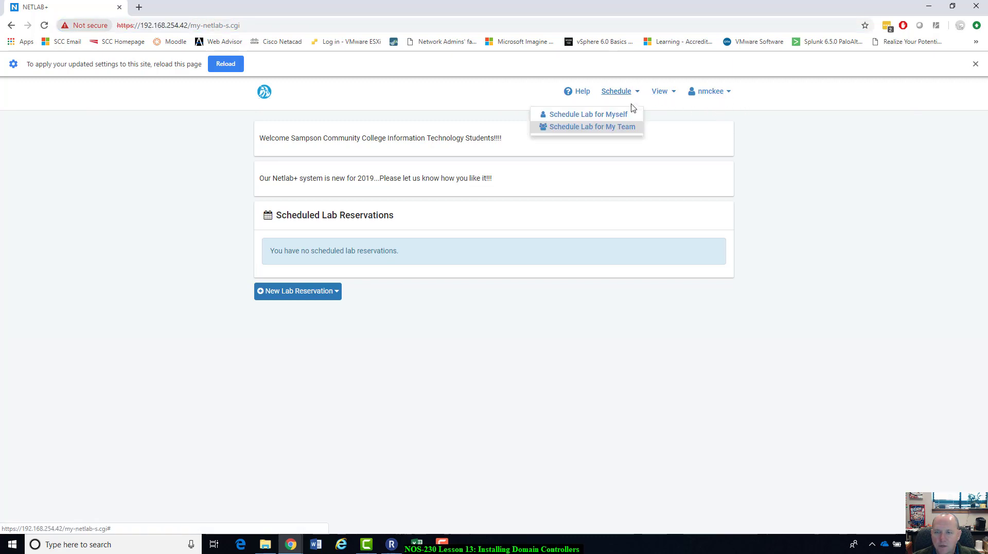
left_click(623, 117)
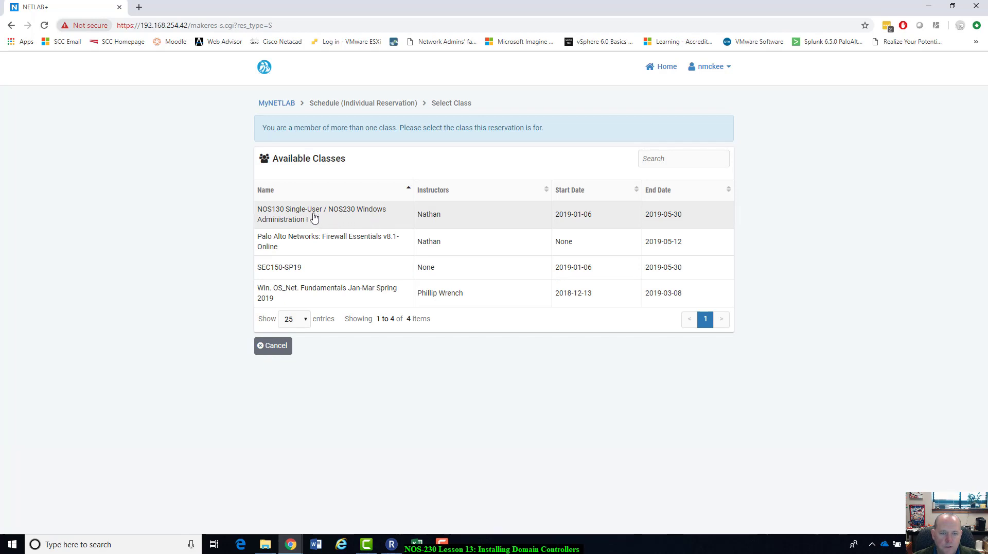
left_click(309, 216)
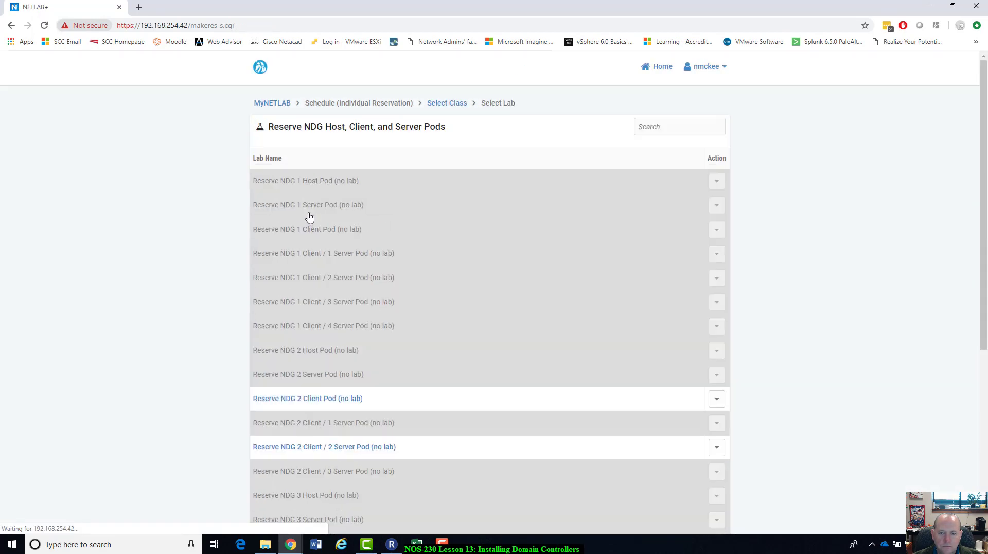
scroll(895, 359, "down", 3)
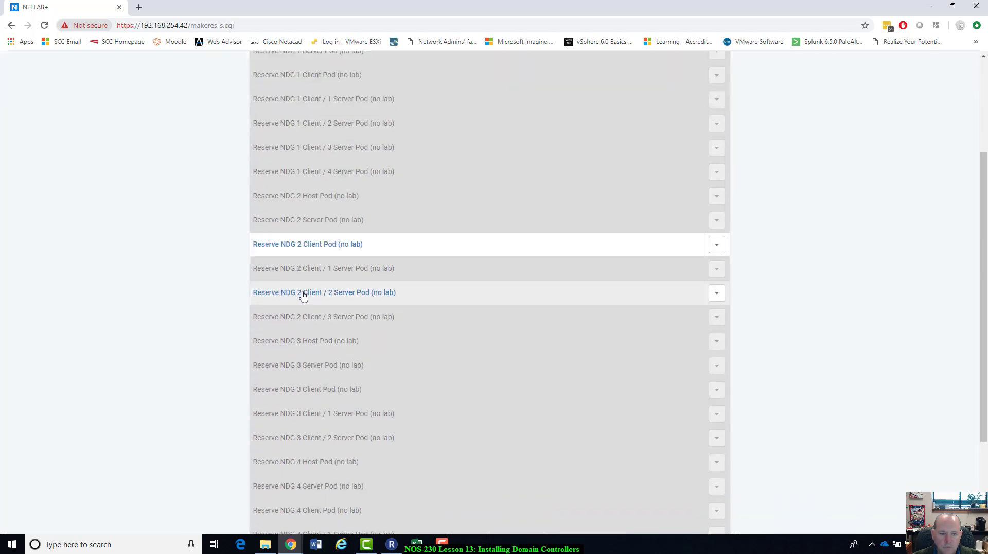
left_click(379, 298)
left_click(369, 297)
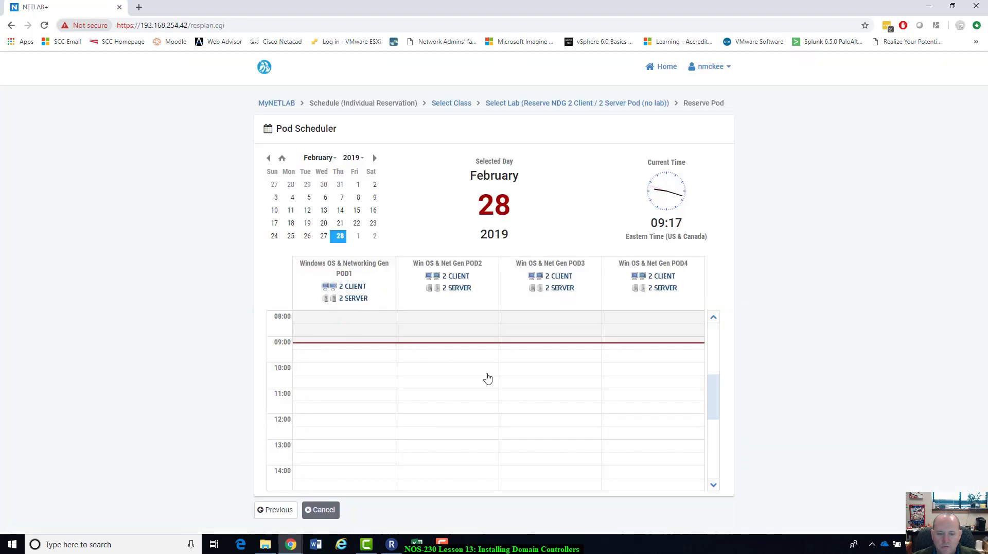
Step: Pick the POD3 slot starting at 09:18 on 28 February 2019
scroll(714, 381, "down", 1)
scroll(714, 381, "down", 4)
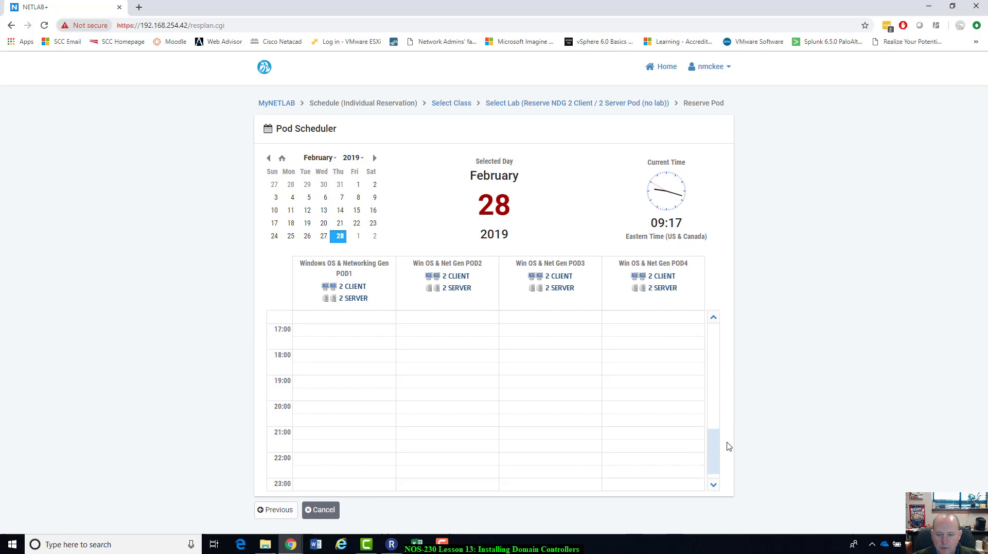
left_click_drag(716, 451, 722, 393)
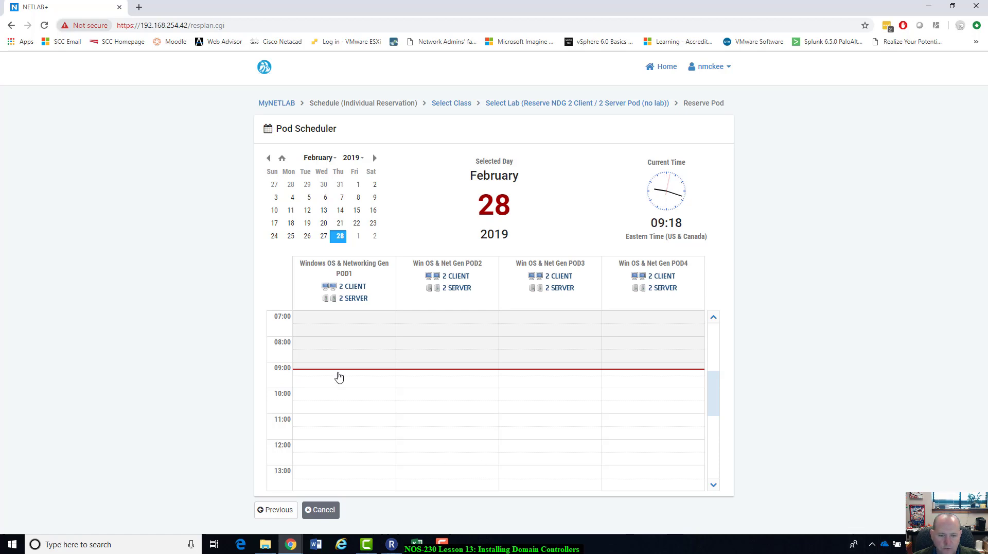
left_click(579, 379)
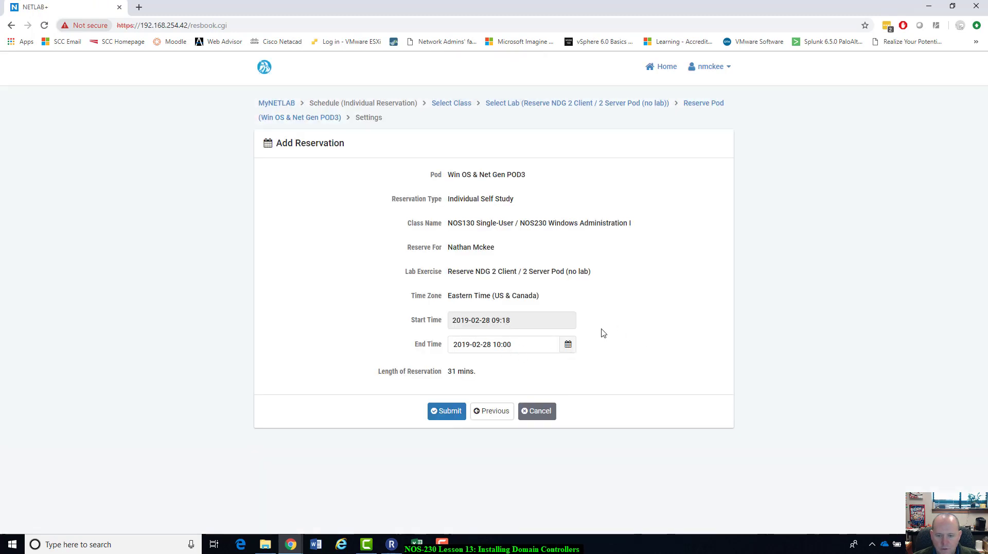
Step: Set the POD3 reservation to end at 11:00, submit it, and acknowledge reservation 224
left_click(568, 345)
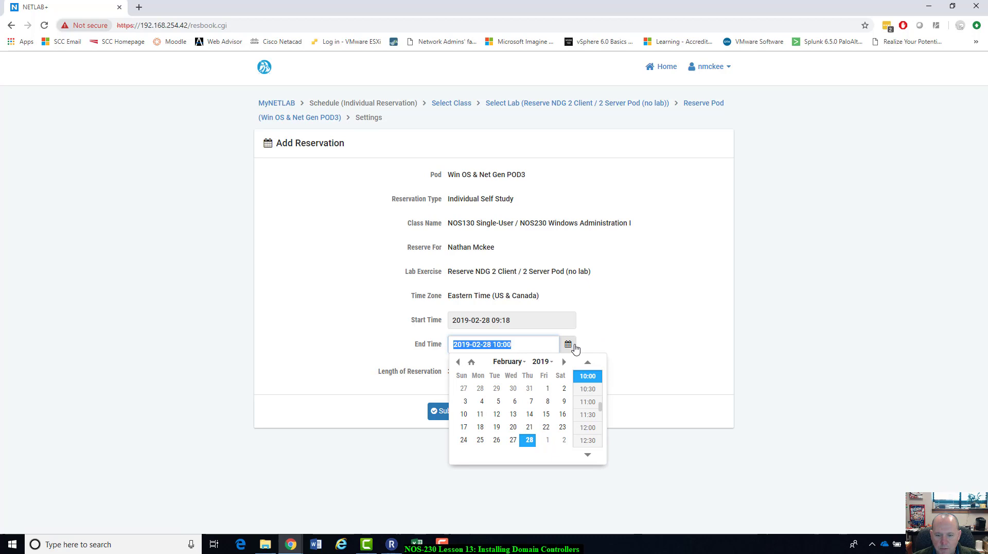
left_click(583, 402)
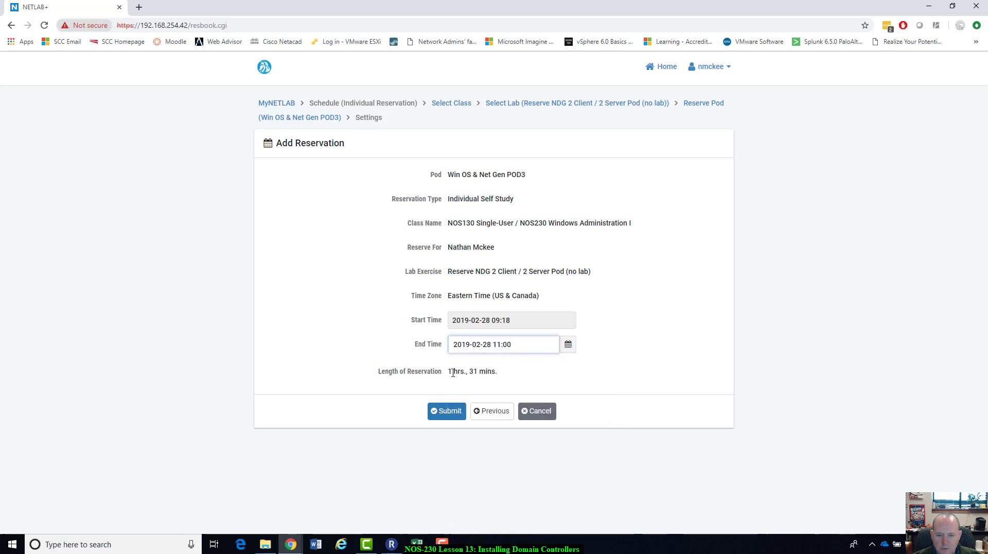
left_click(453, 413)
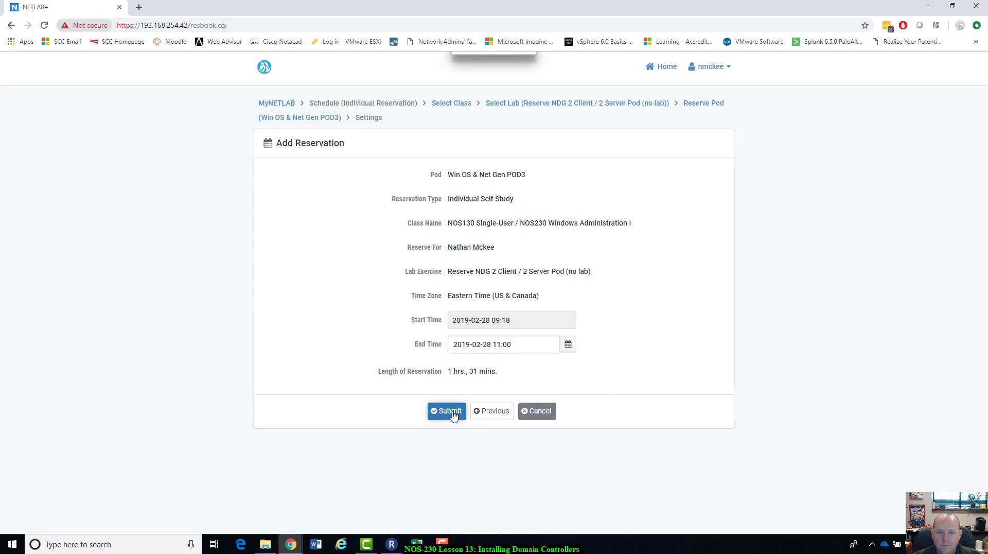
left_click(498, 197)
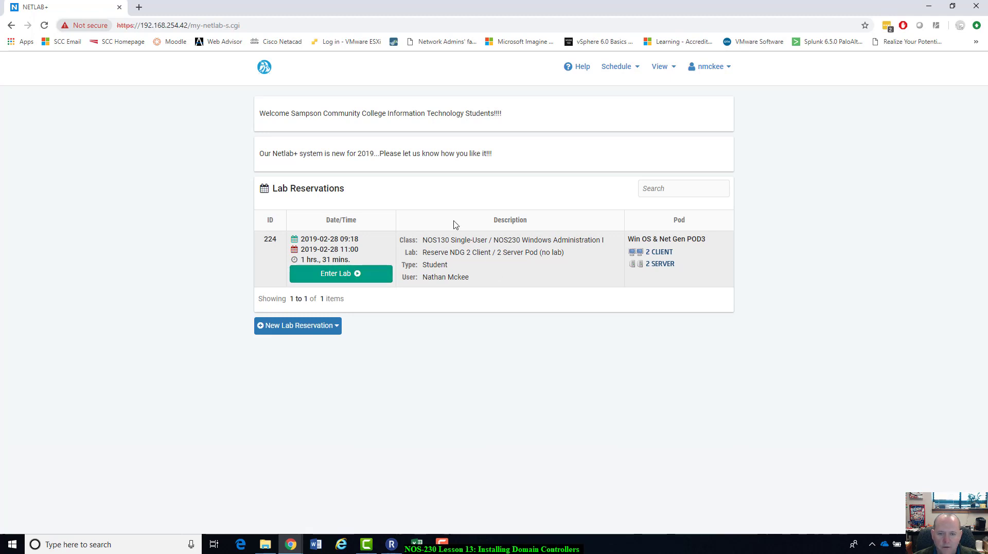
Step: Enter the reserved lab and view the client1, client2, server1 and server2 consoles
left_click(324, 276)
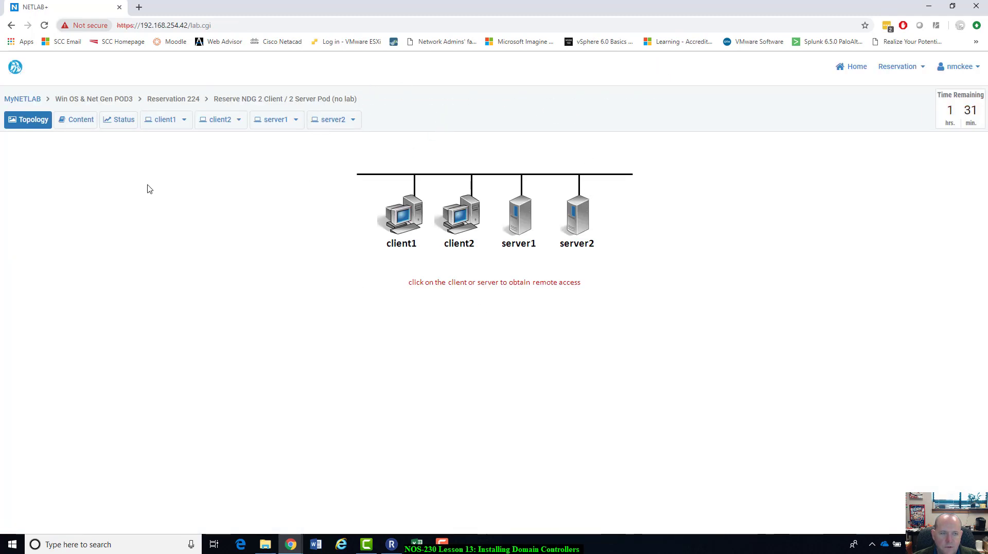
left_click(173, 126)
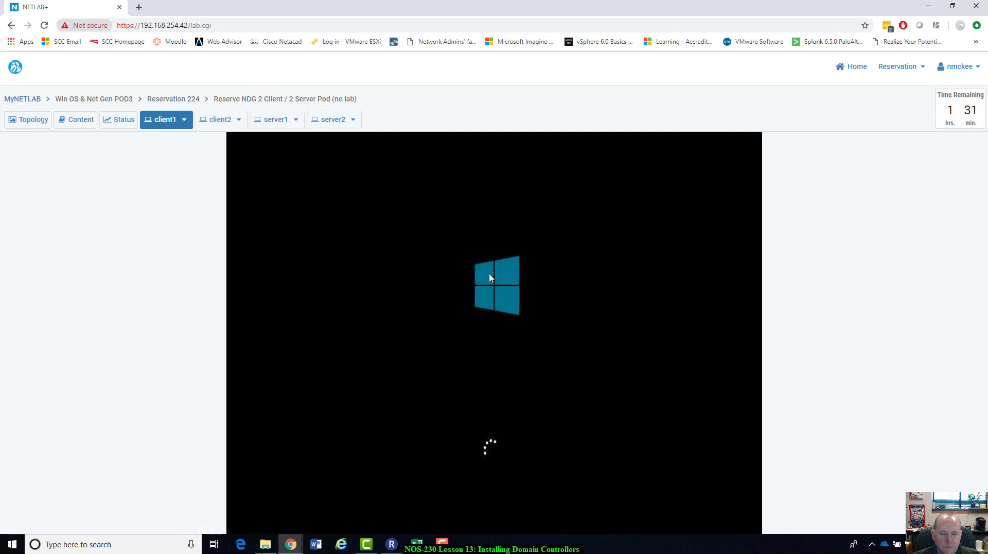
left_click(220, 121)
left_click(276, 120)
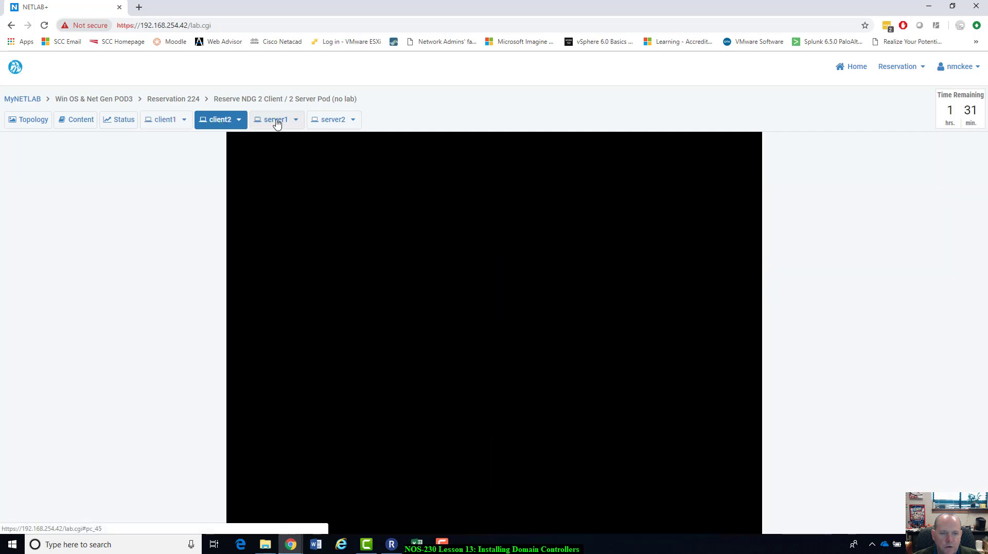
left_click(324, 121)
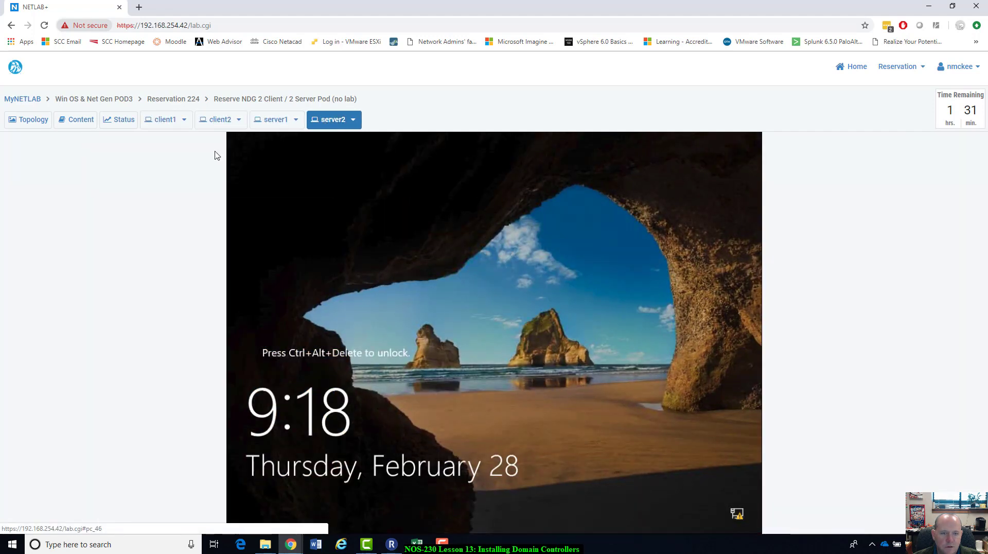
left_click(177, 123)
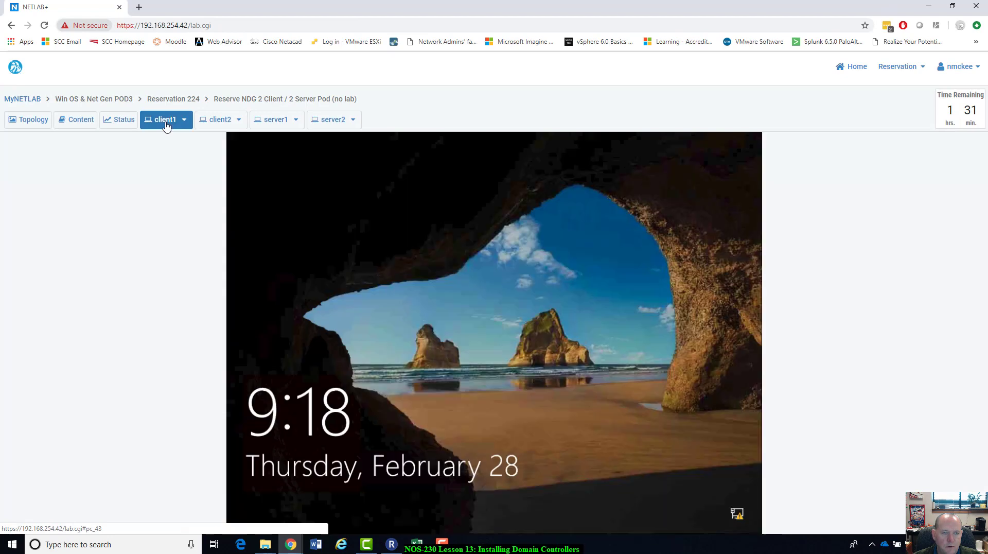
left_click(340, 122)
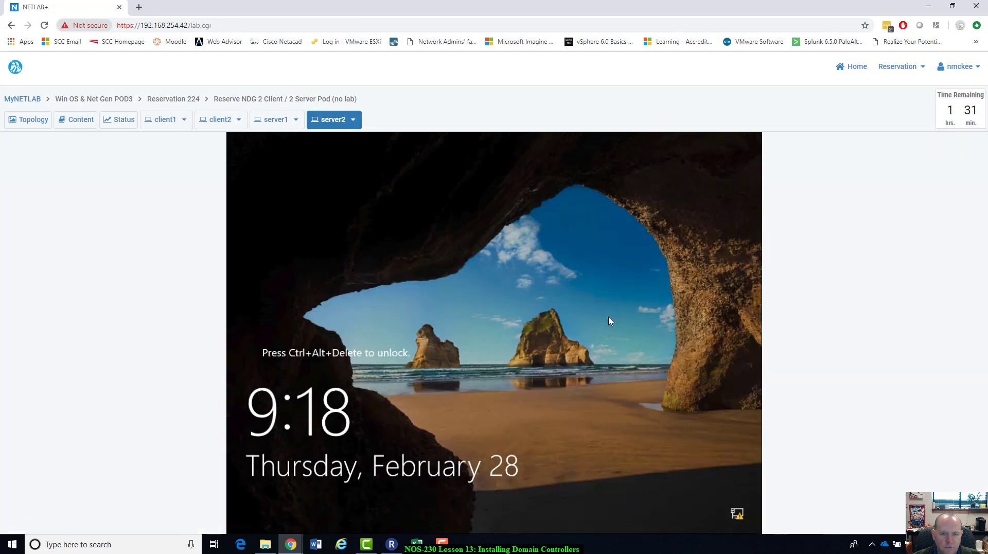
Step: Cycle through the consoles again, settling on server1 at its sign-in screen
left_click(271, 121)
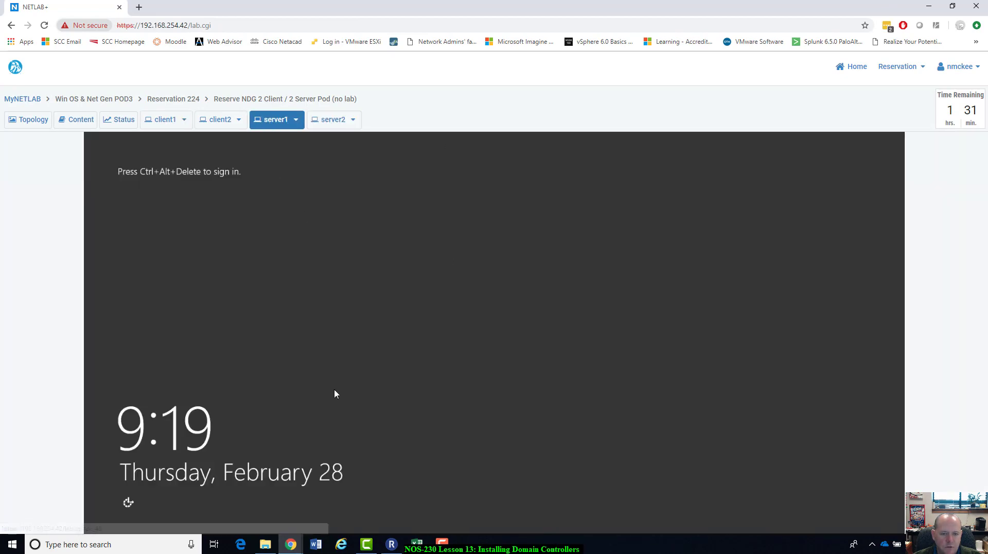
left_click(234, 125)
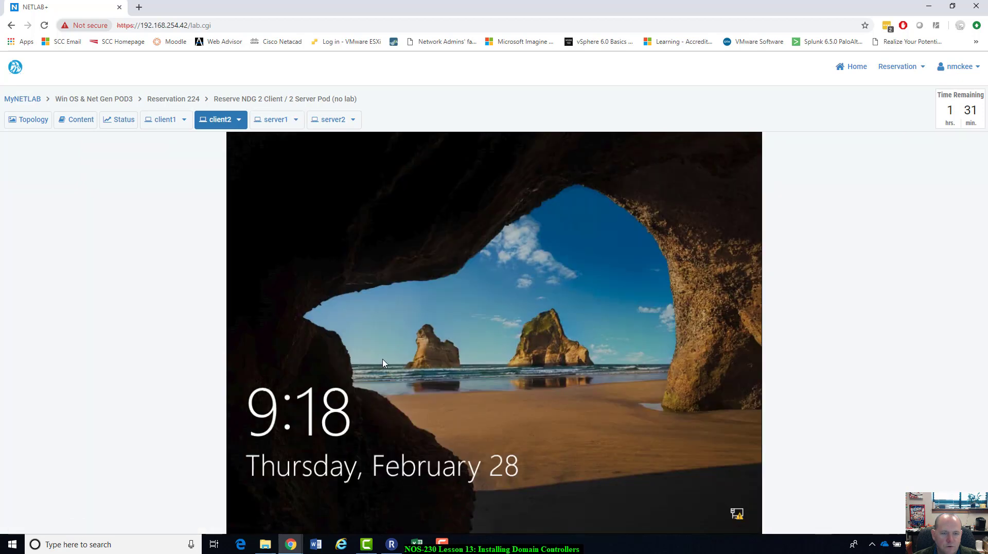
left_click(174, 121)
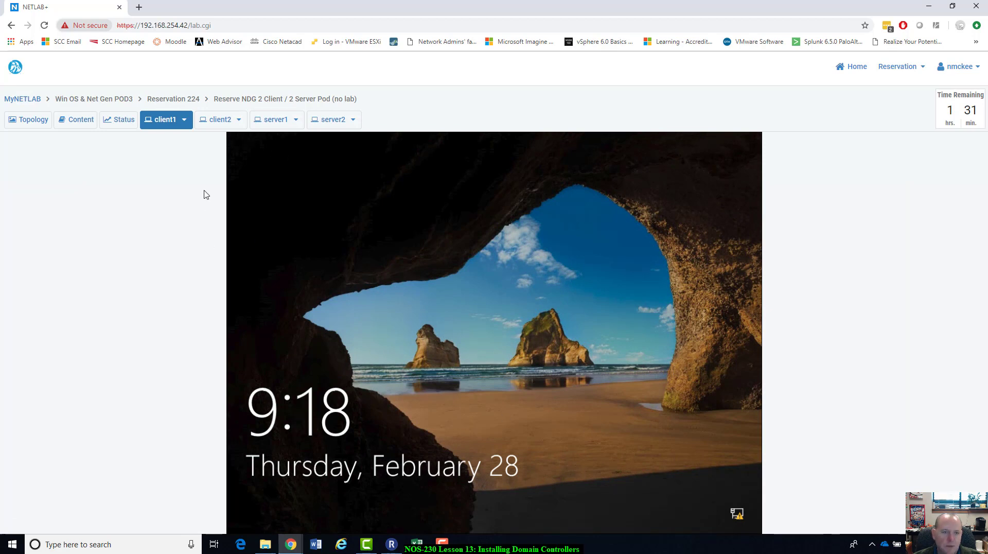
left_click(276, 121)
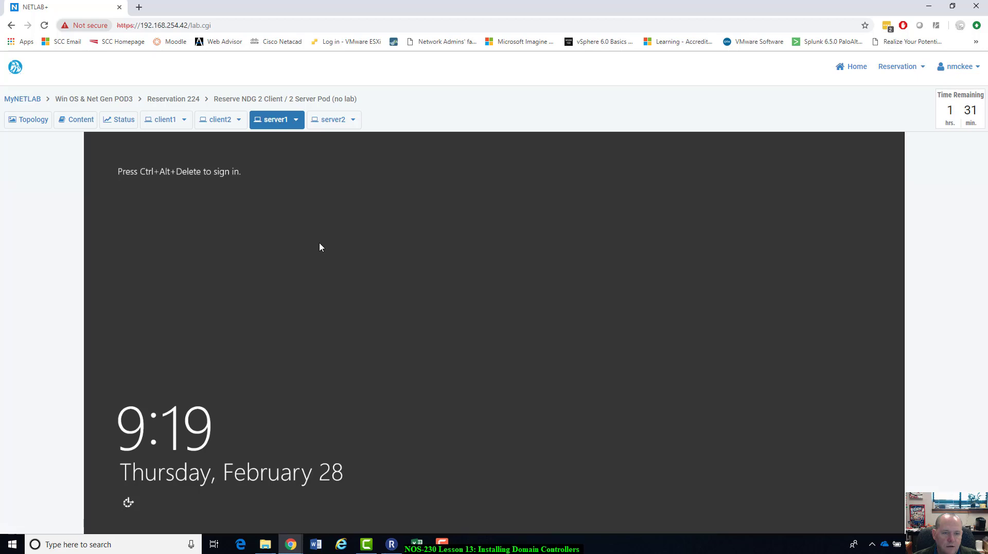
left_click(296, 120)
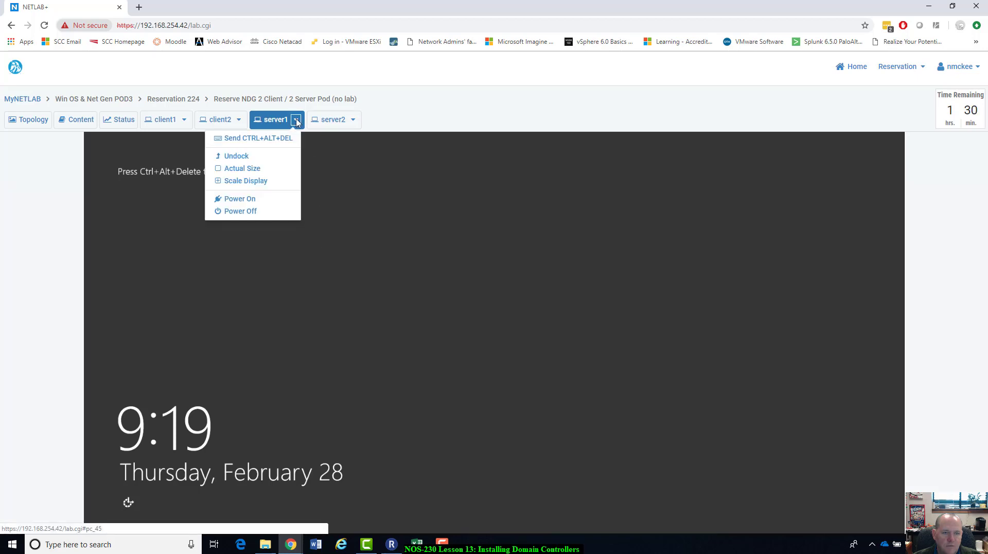
Step: Send Ctrl+Alt+Del to server1 and sign in with the Administrator password
left_click(272, 147)
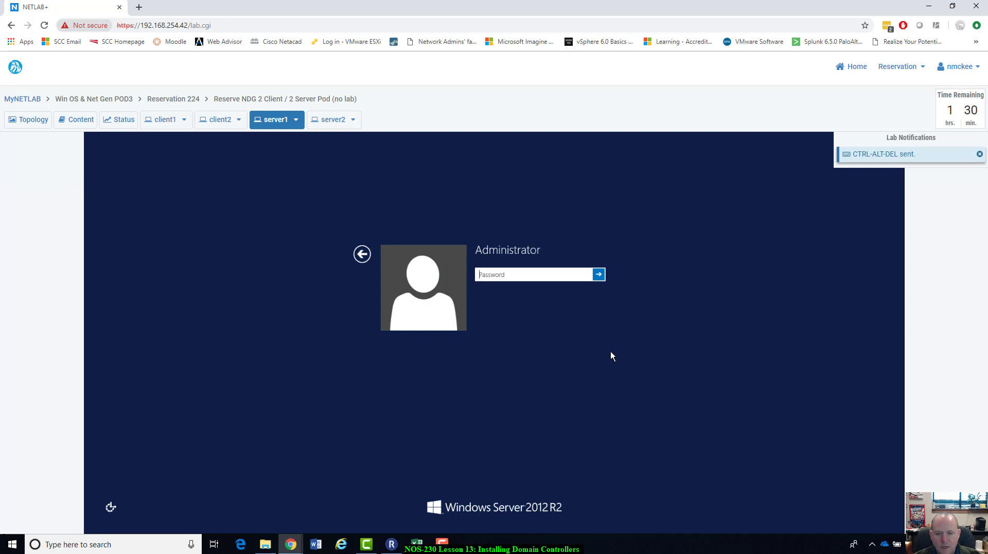
type("P")
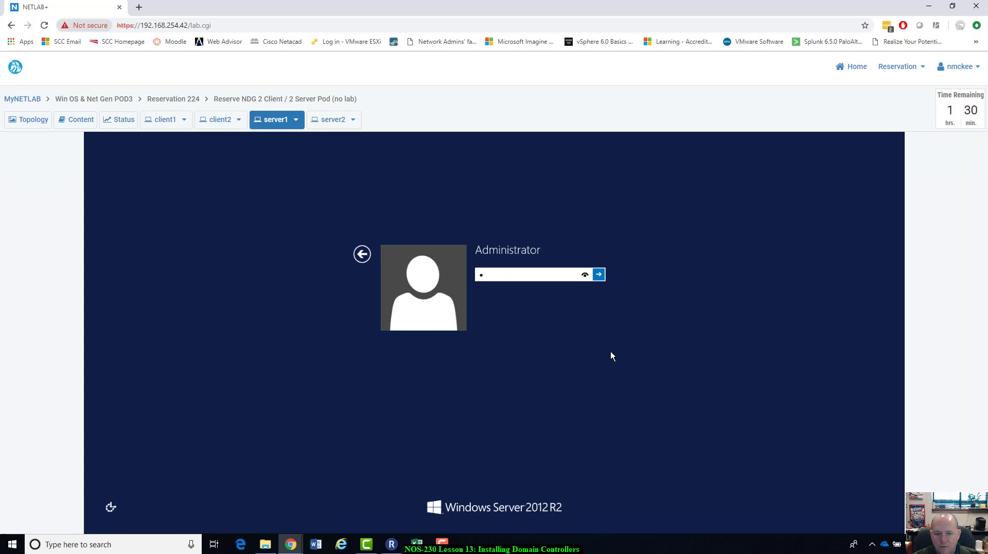
key("BackSpace")
type("Pa$$w0")
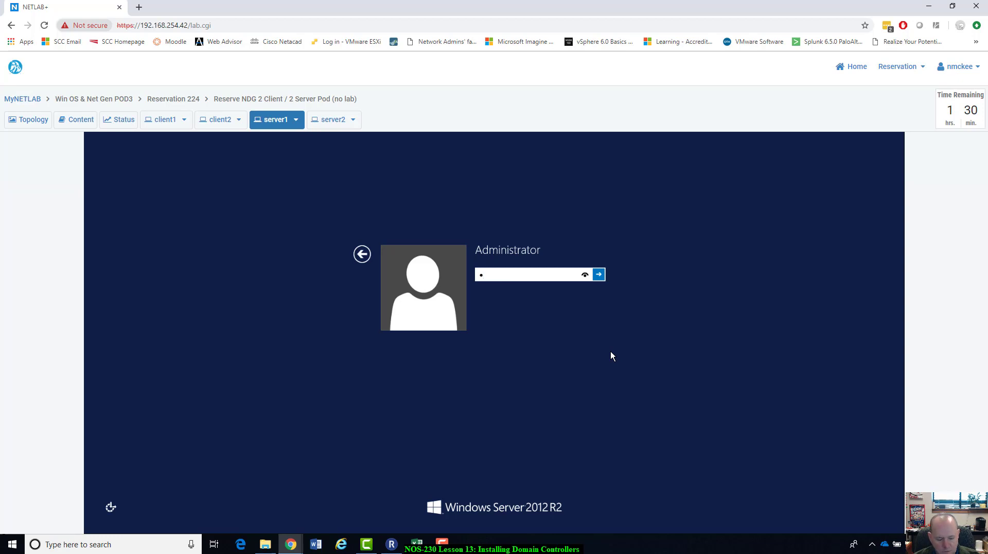
type("rd")
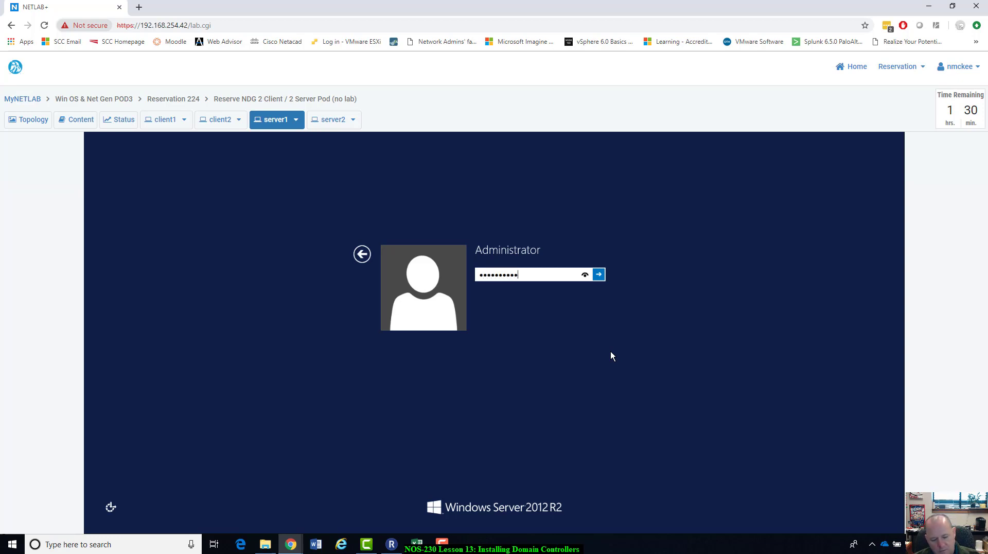
key("Return")
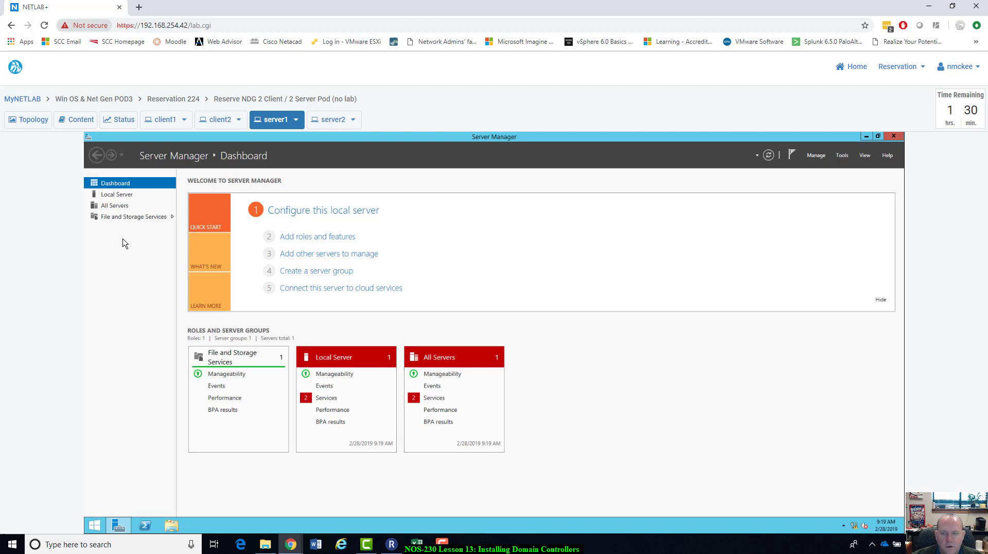
Step: Undock server1's console into its own browser window and maximize it
left_click(297, 119)
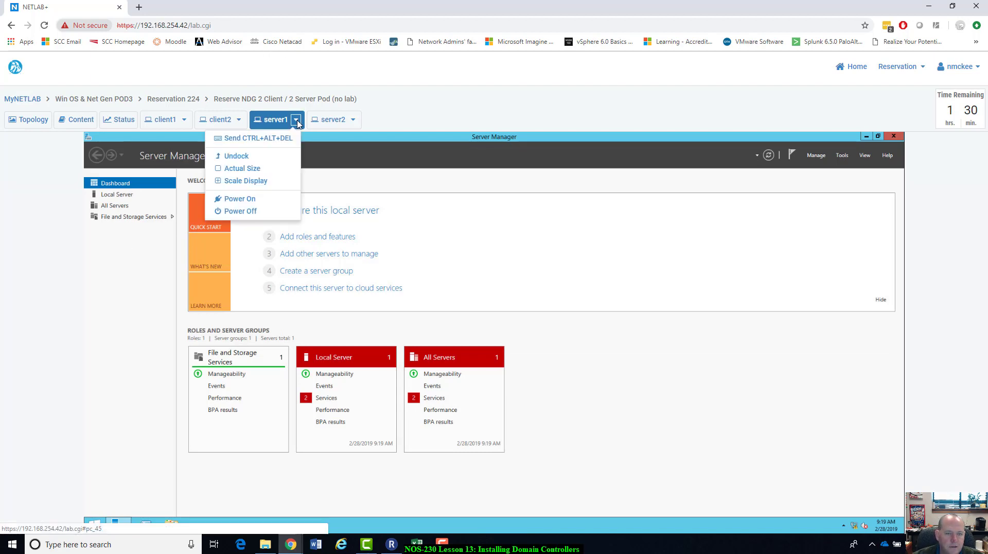
left_click(233, 158)
left_click(401, 7)
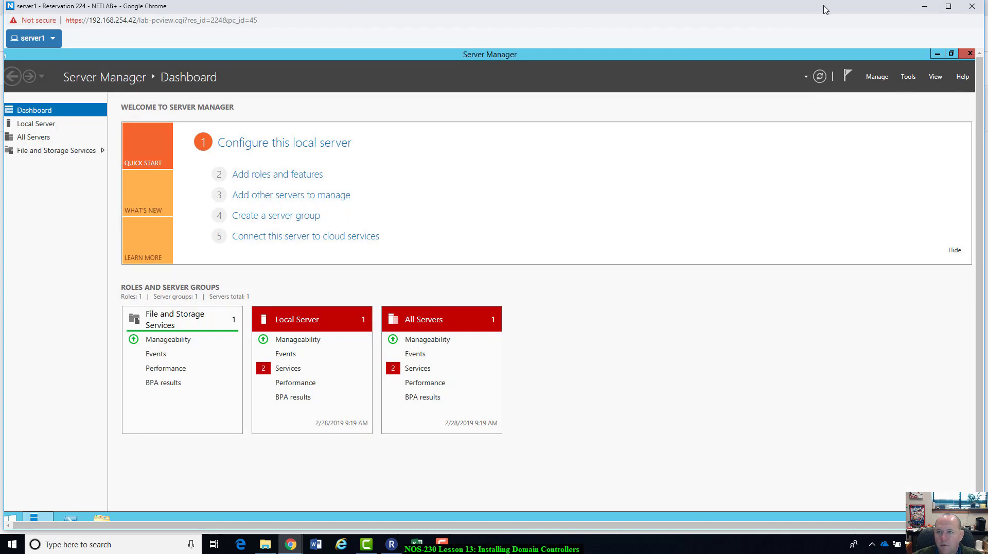
left_click_drag(825, 7, 817, 164)
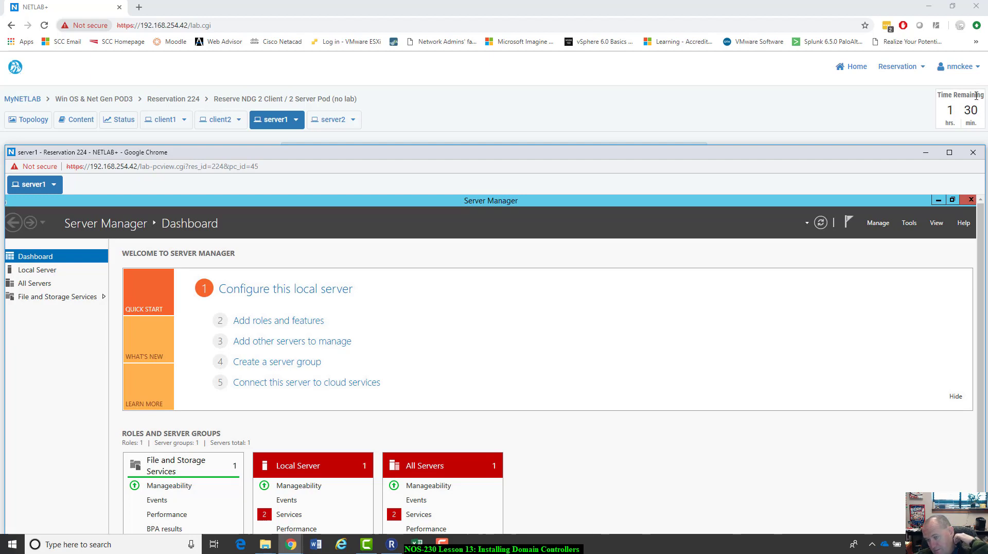
double_click(854, 157)
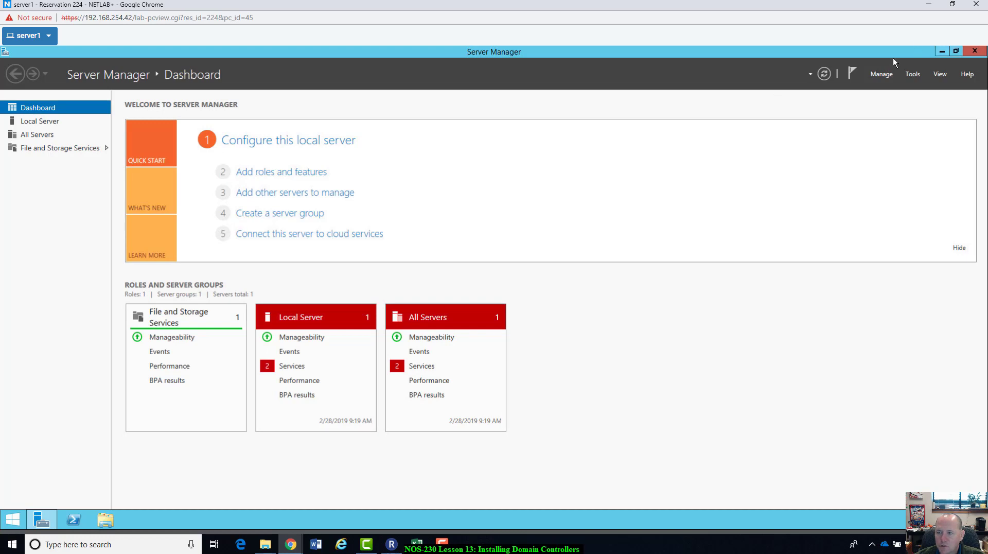
Step: Restore server1's window and check server2's lock screen, then return to server1's tab
left_click_drag(894, 57, 869, 153)
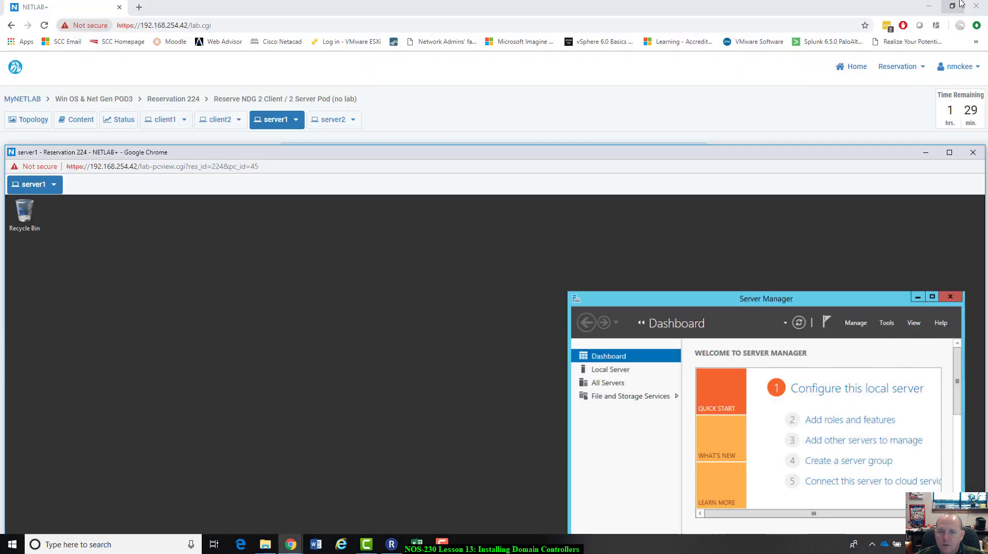
left_click(953, 4)
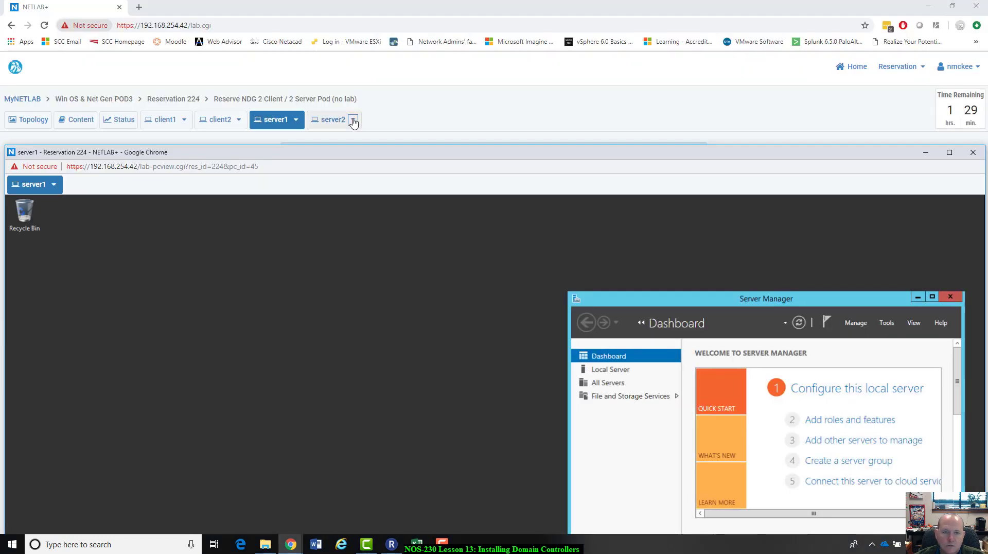
left_click(339, 125)
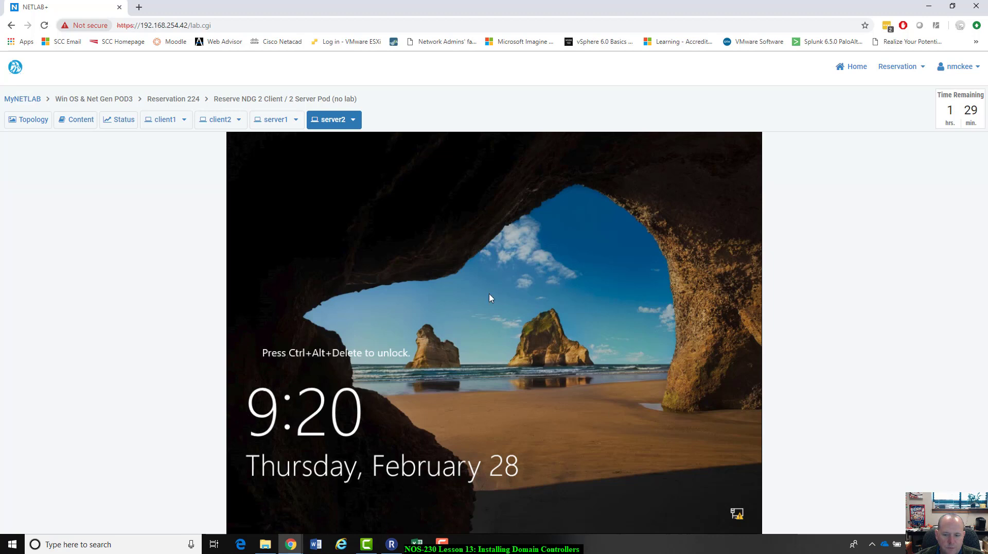
left_click(274, 119)
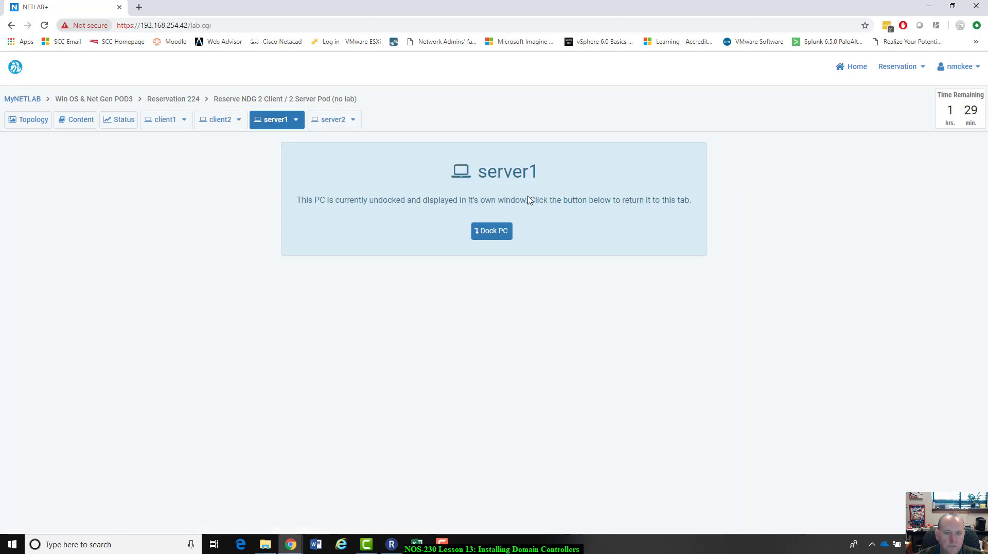
Step: Bring server1's separate console window back to the front and maximize it
left_click(296, 120)
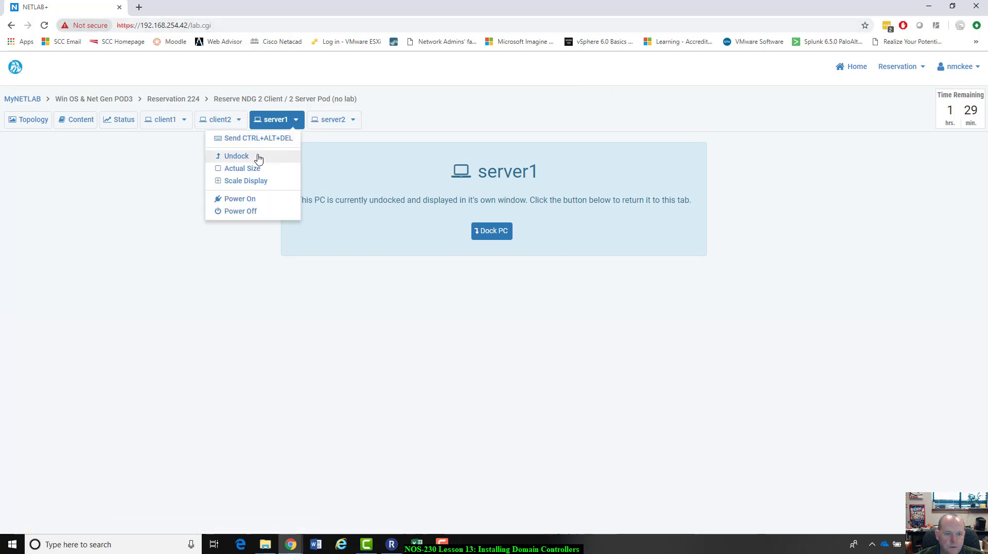
left_click(259, 157)
left_click(296, 120)
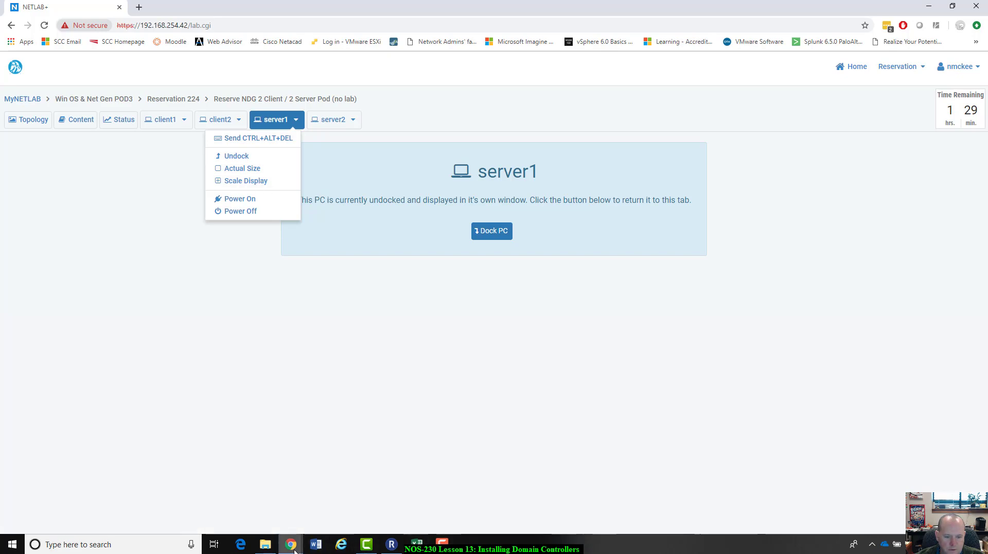
mouse_move(295, 550)
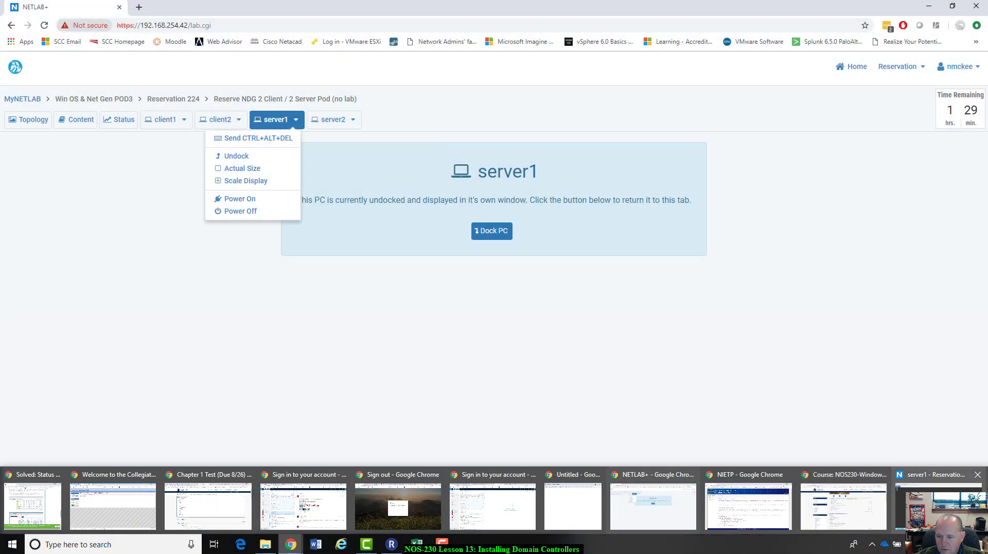
left_click(931, 494)
left_click_drag(795, 159, 798, 109)
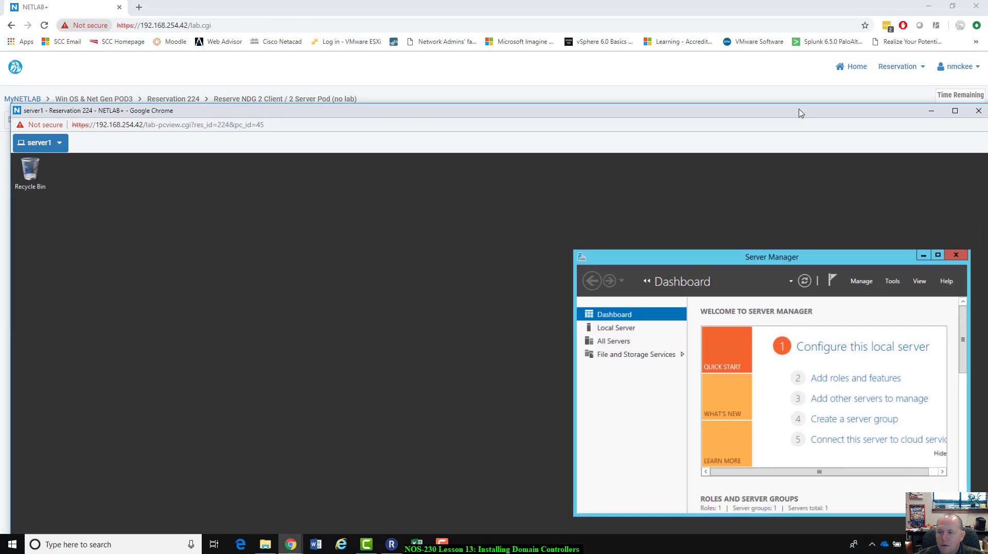
double_click(799, 110)
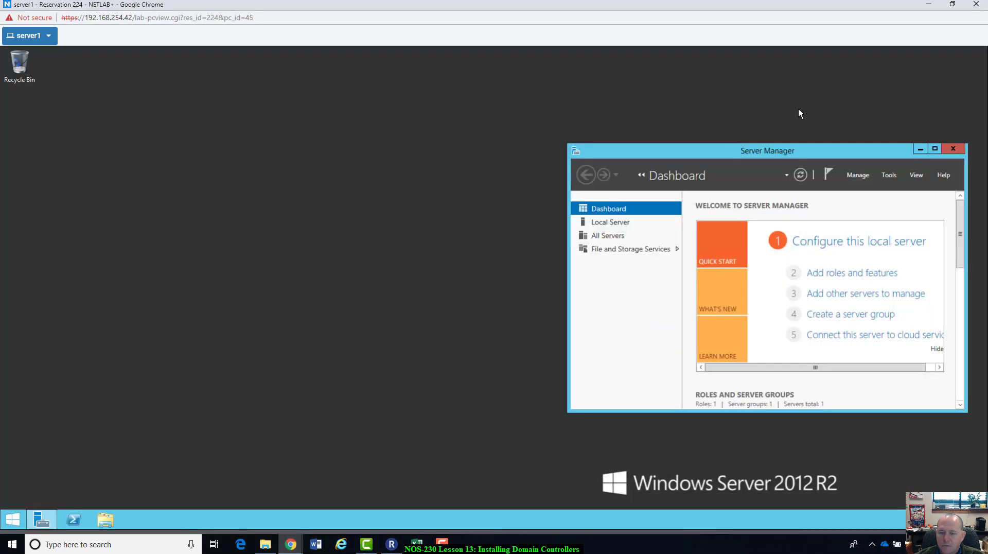
Step: Launch Add Roles and Features with role-based installation and Srv2012r2, reaching Select server roles
double_click(803, 150)
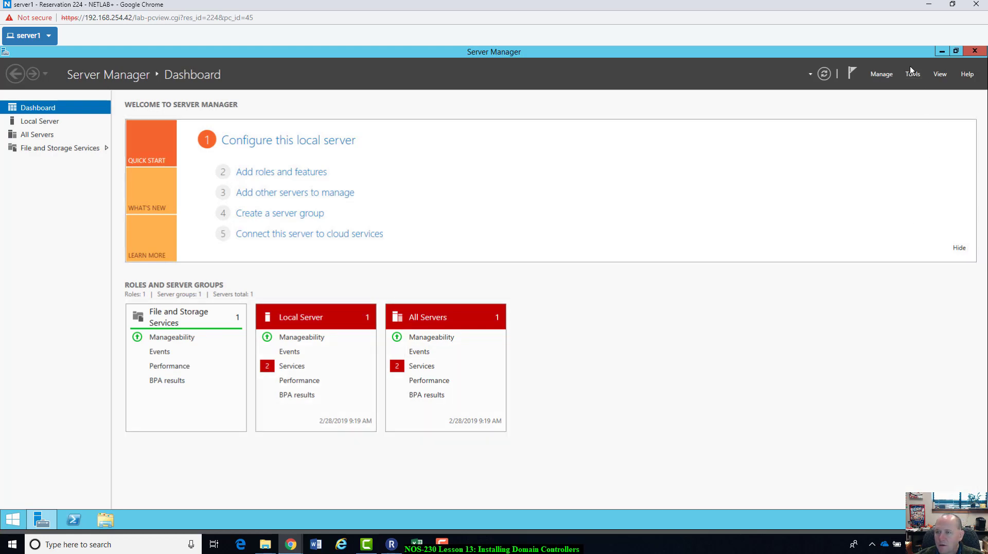
left_click(882, 75)
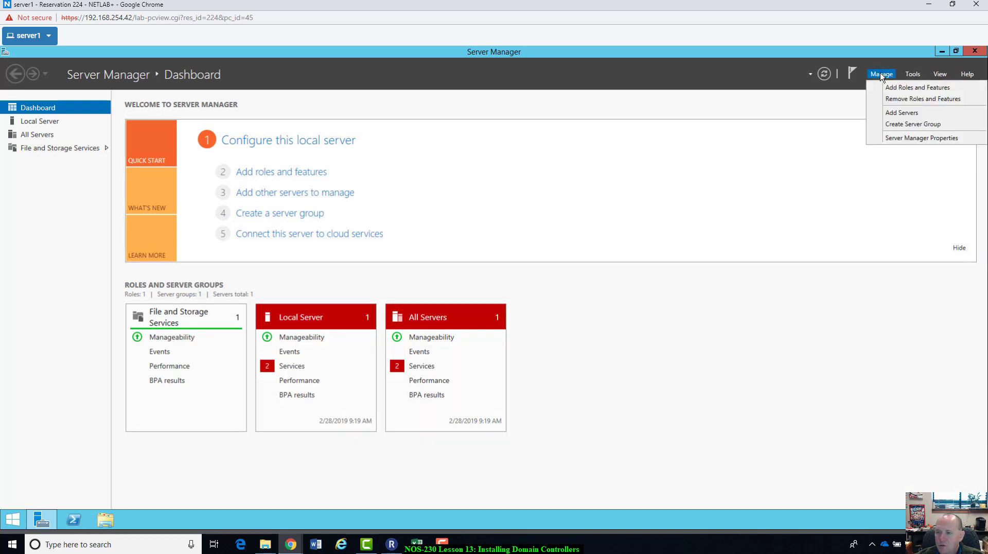
left_click(903, 88)
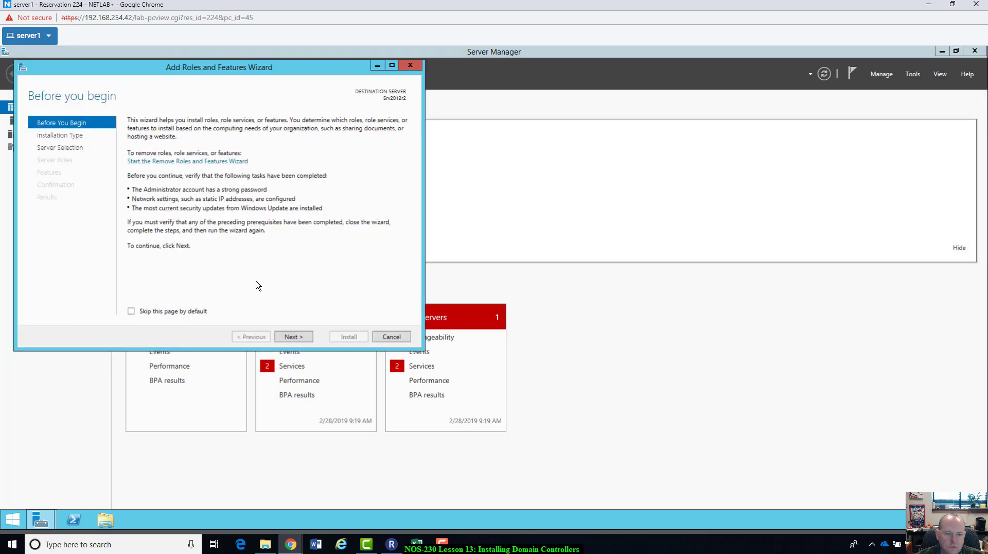
left_click(291, 338)
left_click(291, 338)
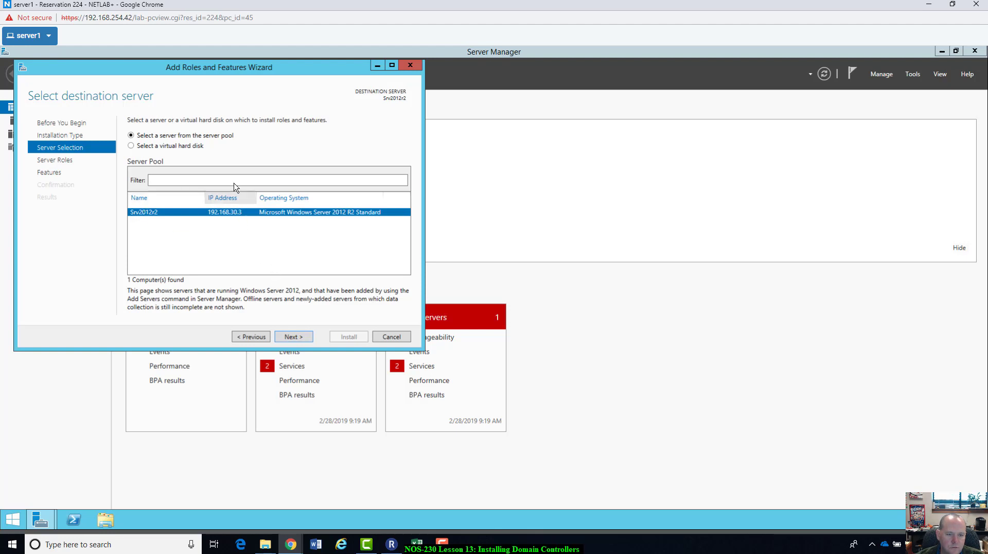
left_click(291, 338)
left_click(292, 338)
left_click(262, 338)
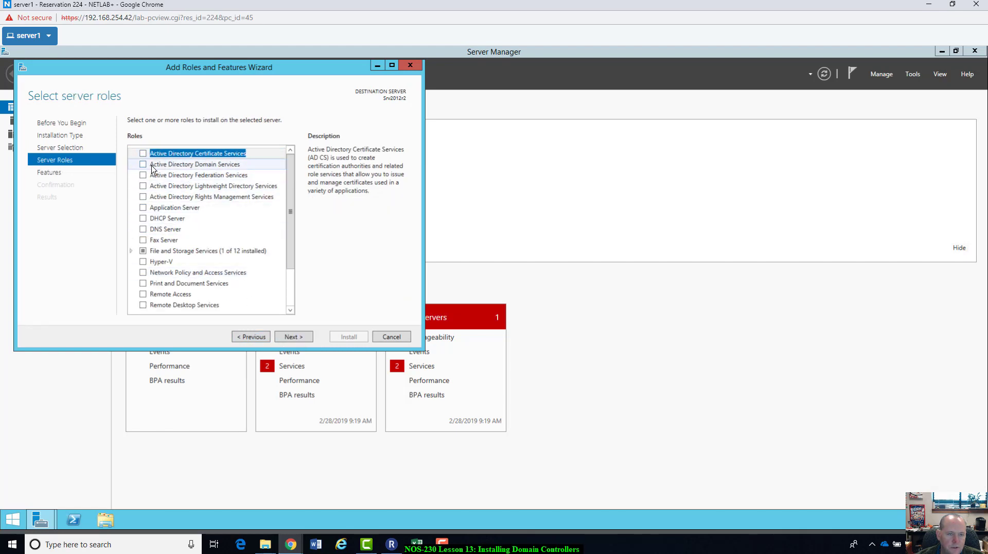
Step: Select Active Directory Domain Services with its management tools and Group Policy Management, advancing to Confirmation
left_click(144, 165)
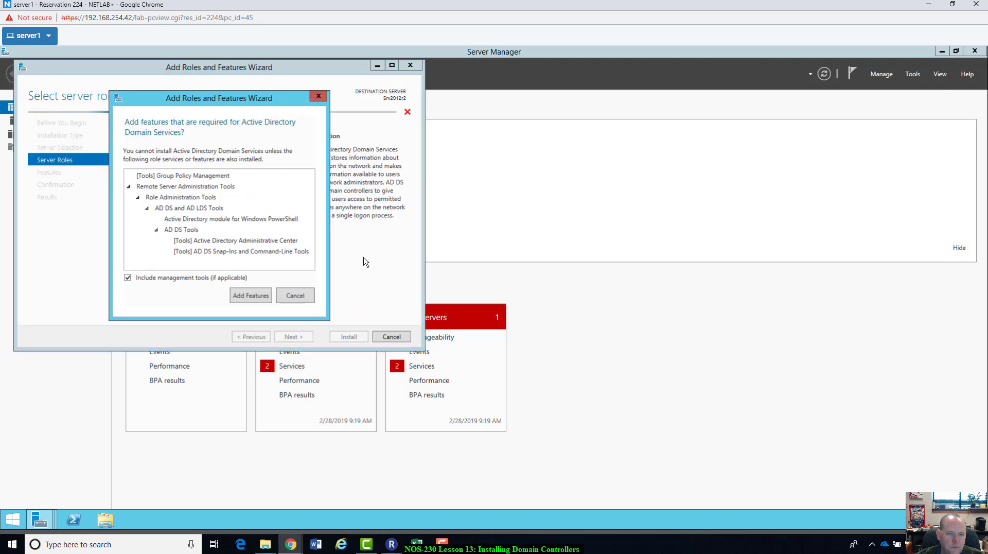
left_click_drag(262, 102, 230, 303)
left_click_drag(231, 302, 245, 186)
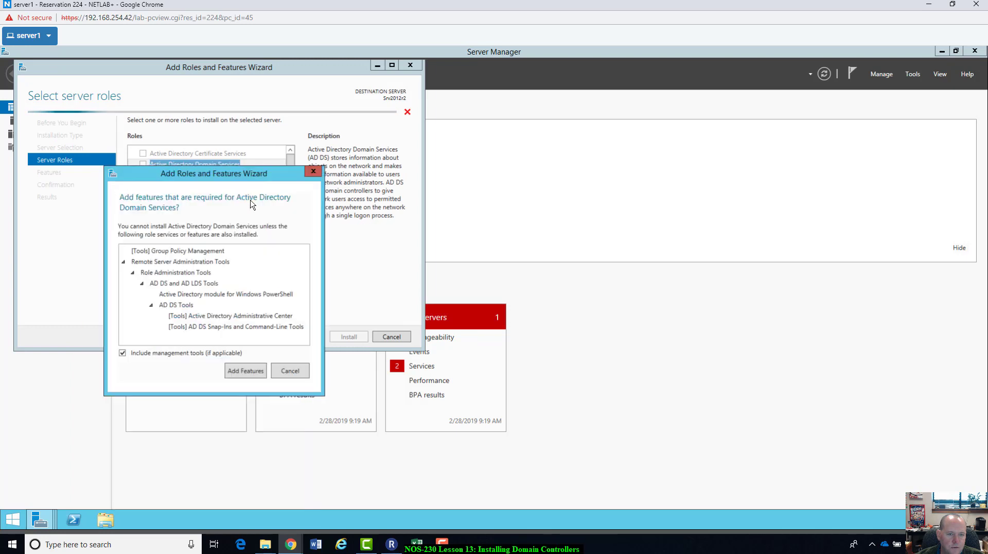
left_click(253, 369)
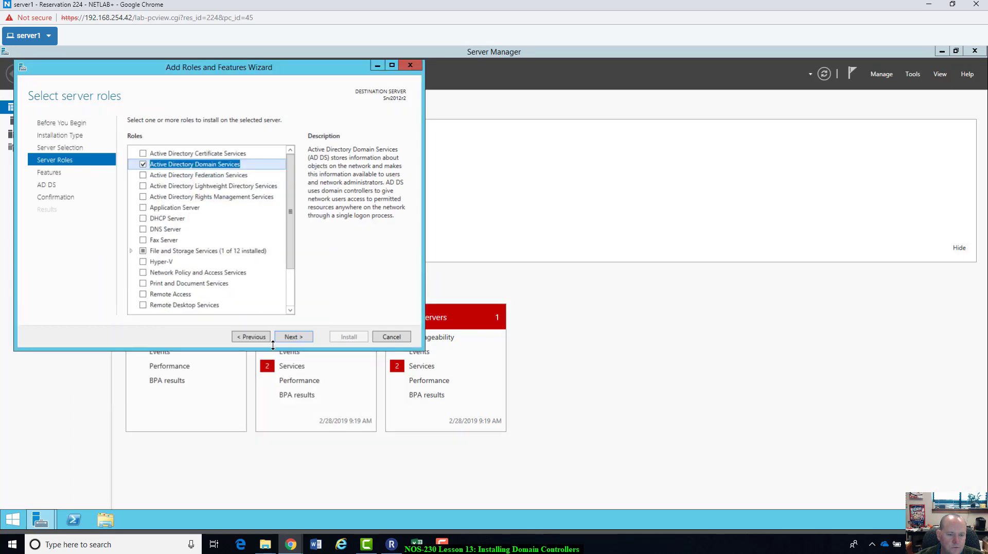
left_click(293, 337)
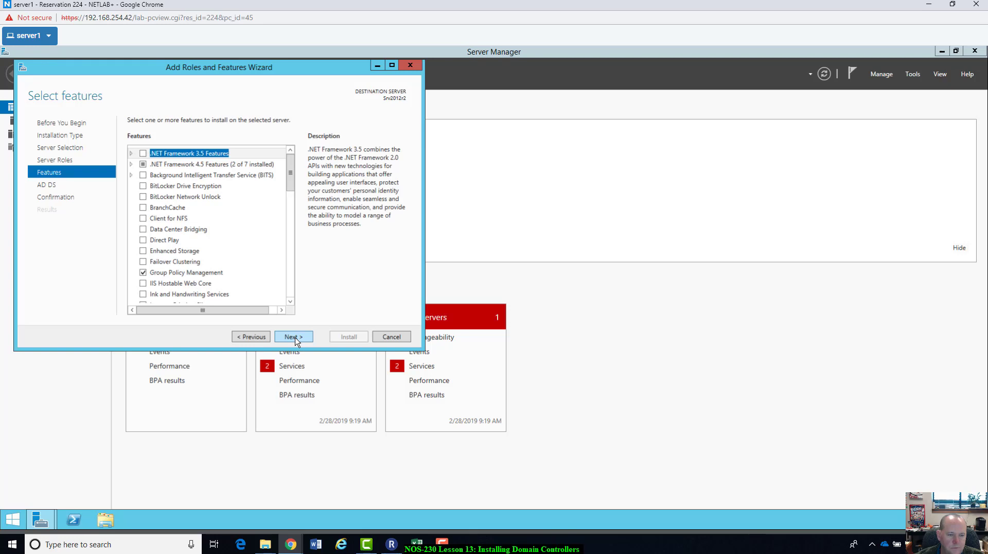
left_click(143, 274)
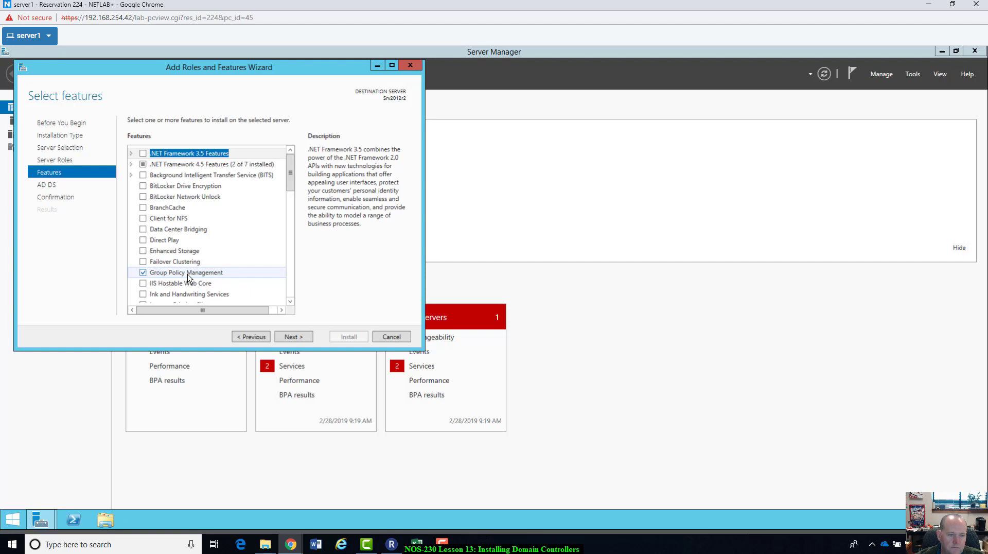
left_click(302, 340)
left_click(300, 337)
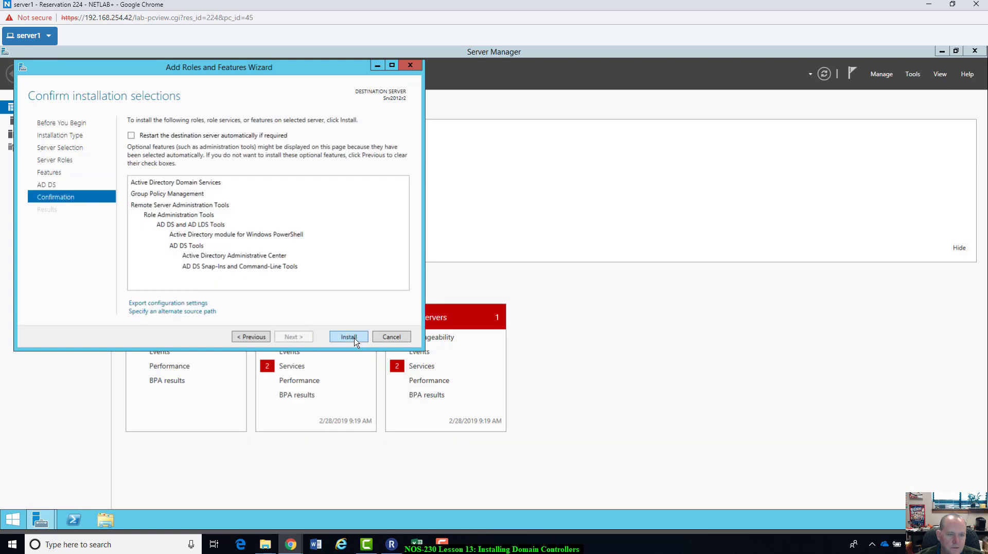
Step: Install AD DS with its tools and close the wizard after it succeeds
left_click(349, 336)
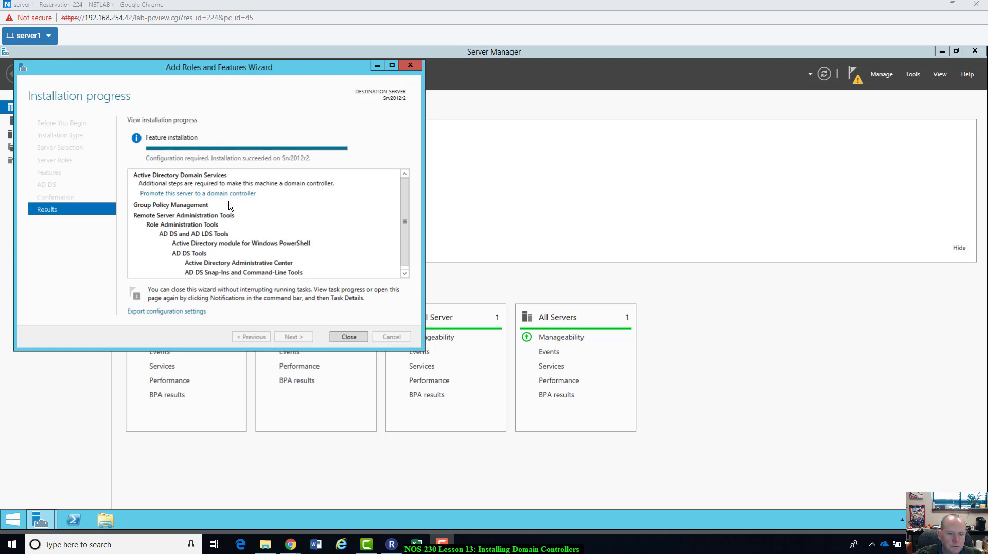
left_click(348, 336)
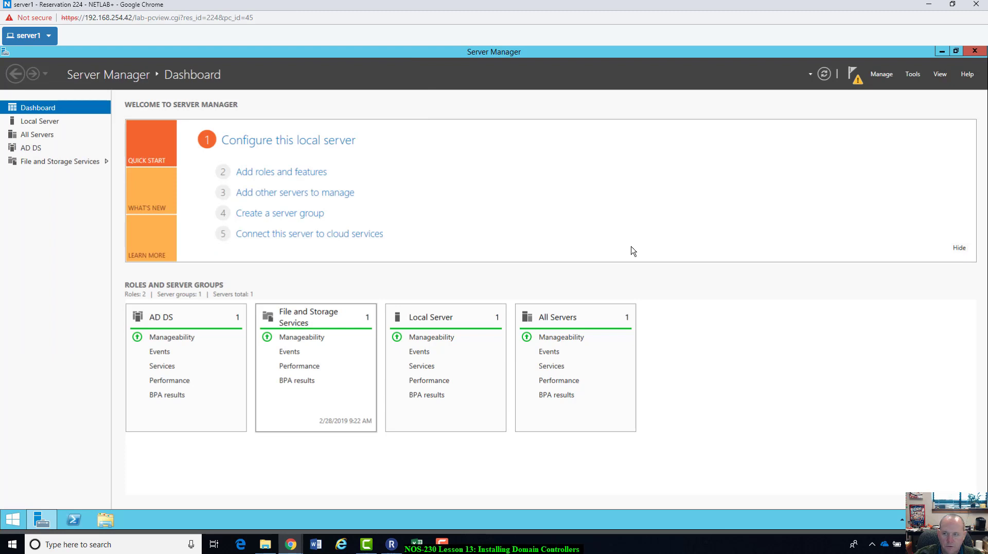
Step: Launch the 'Promote this server to a domain controller' task from server1's notifications
left_click(859, 78)
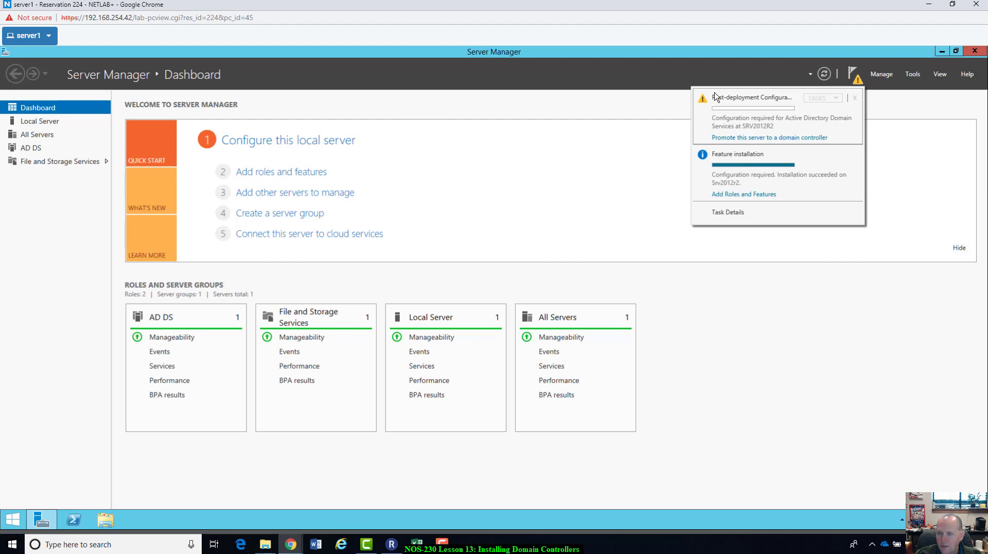
left_click(790, 139)
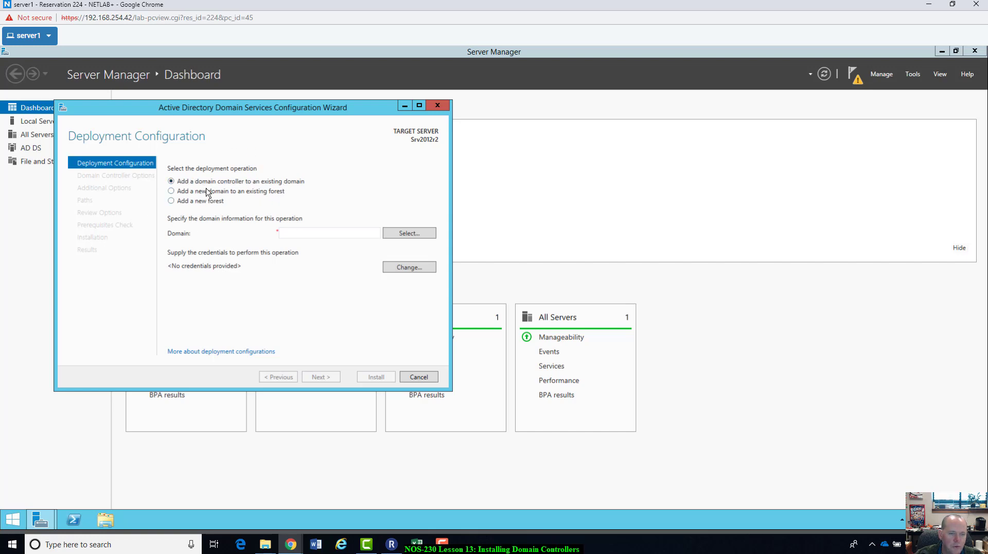
Step: Add a new forest with root domain name ntmLab.local and continue to Domain Controller Options
left_click(172, 202)
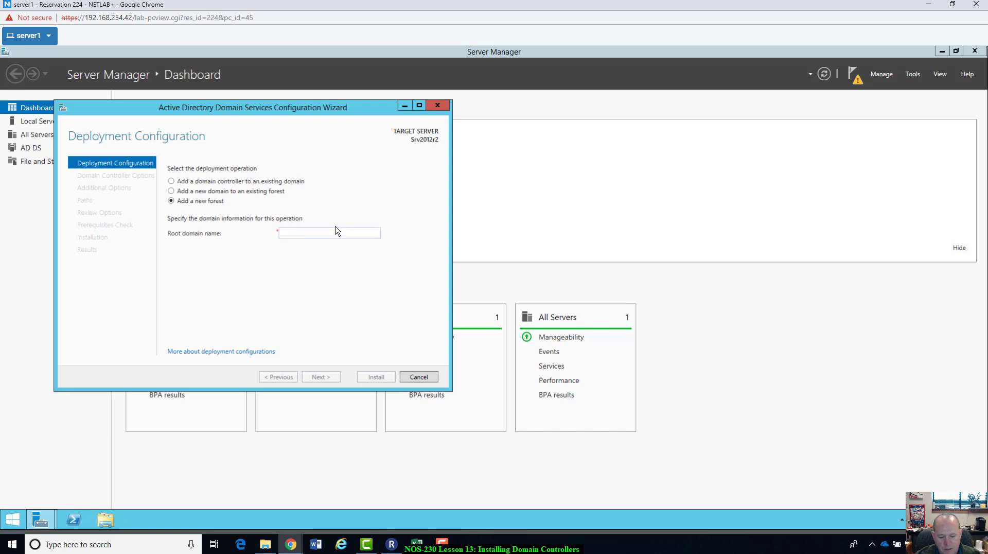
type("ntmLab")
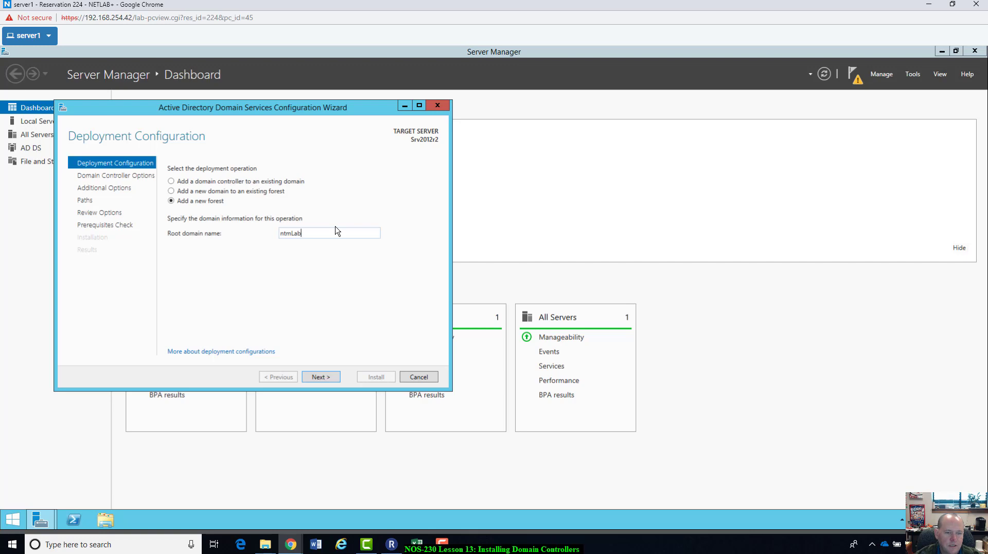
type(".local")
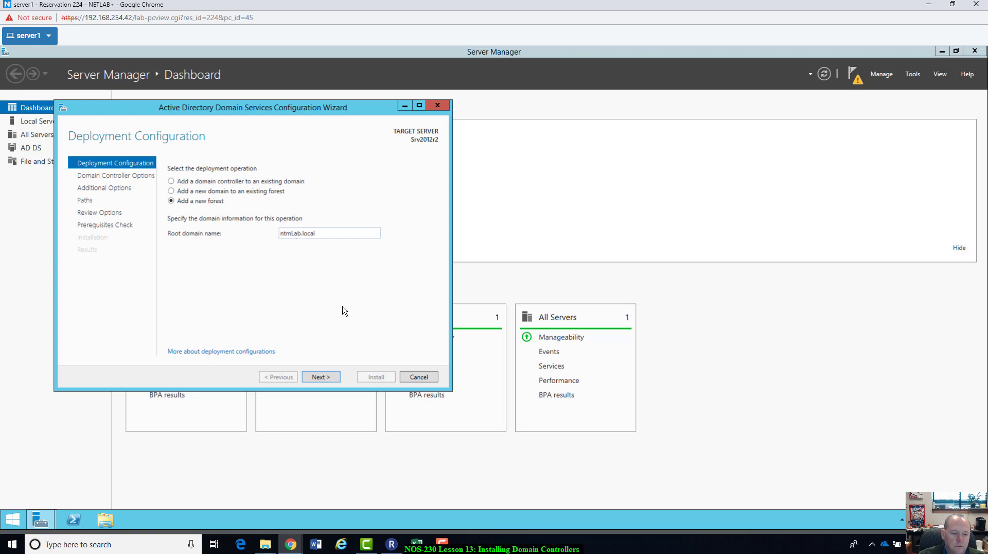
left_click(315, 380)
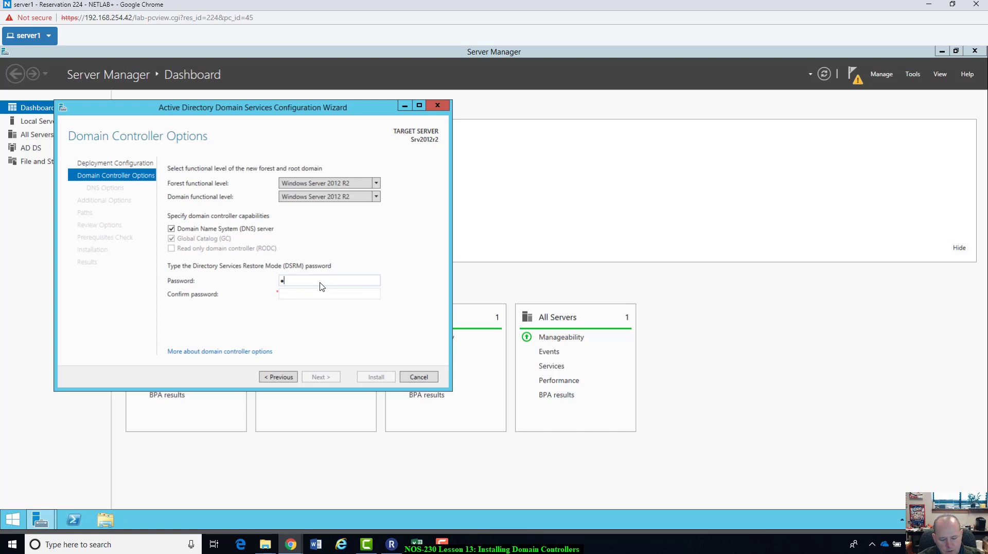
Step: Enter and confirm the DSRM password, then continue to DNS Options
type("$$w0rd")
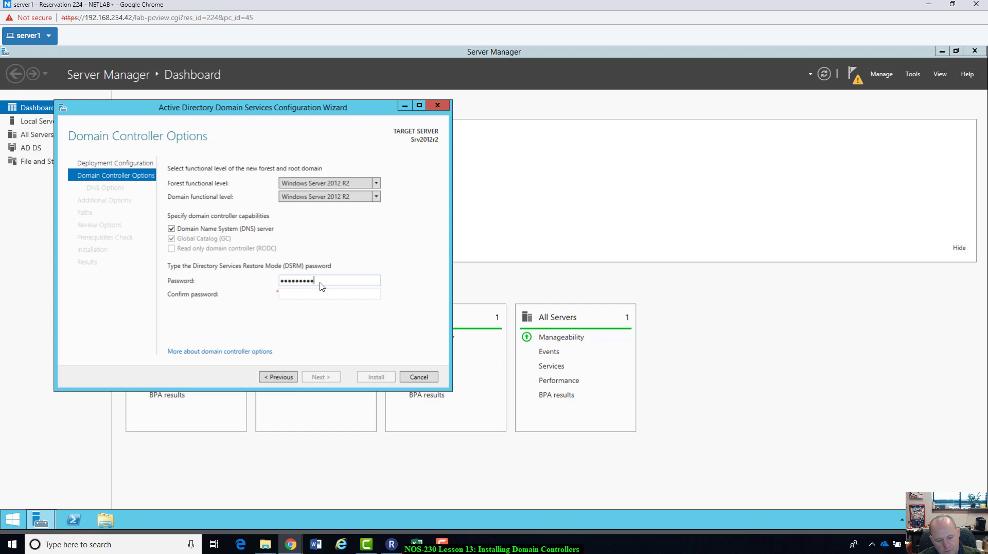
type("1")
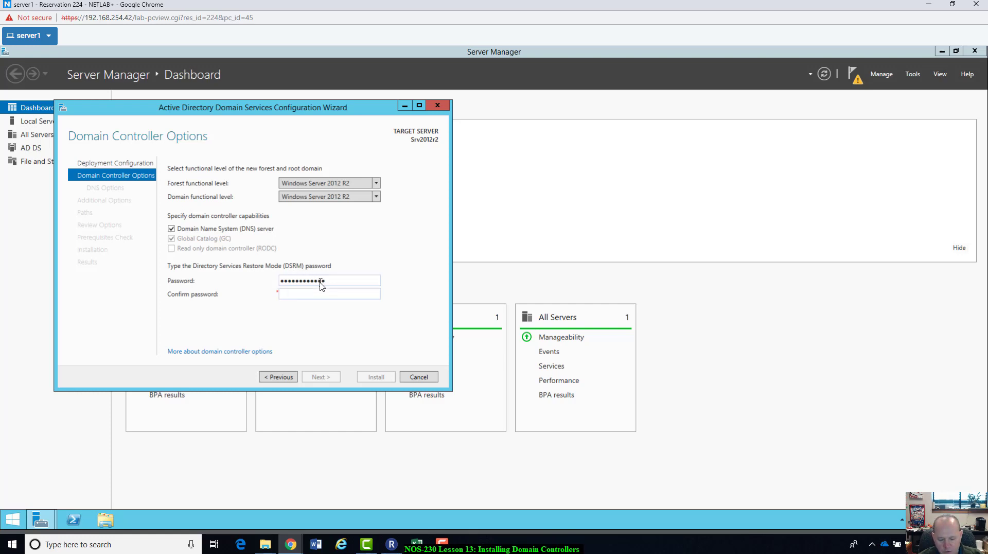
type("P@$$w0rd")
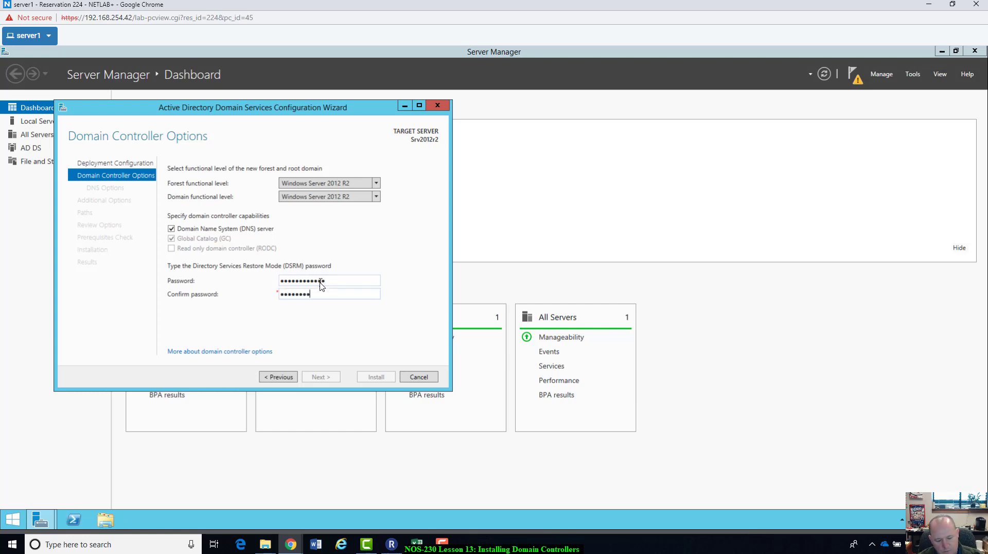
type("1")
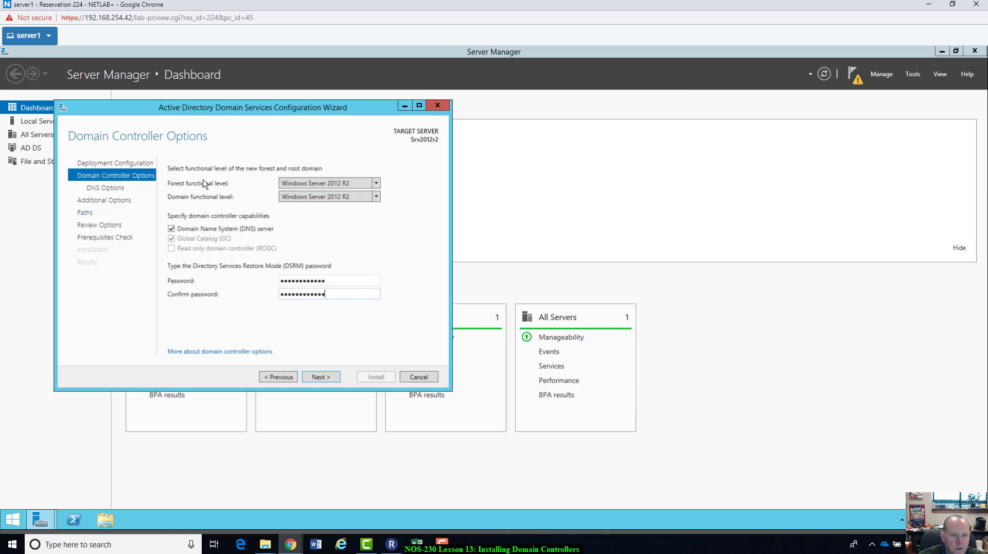
left_click(319, 378)
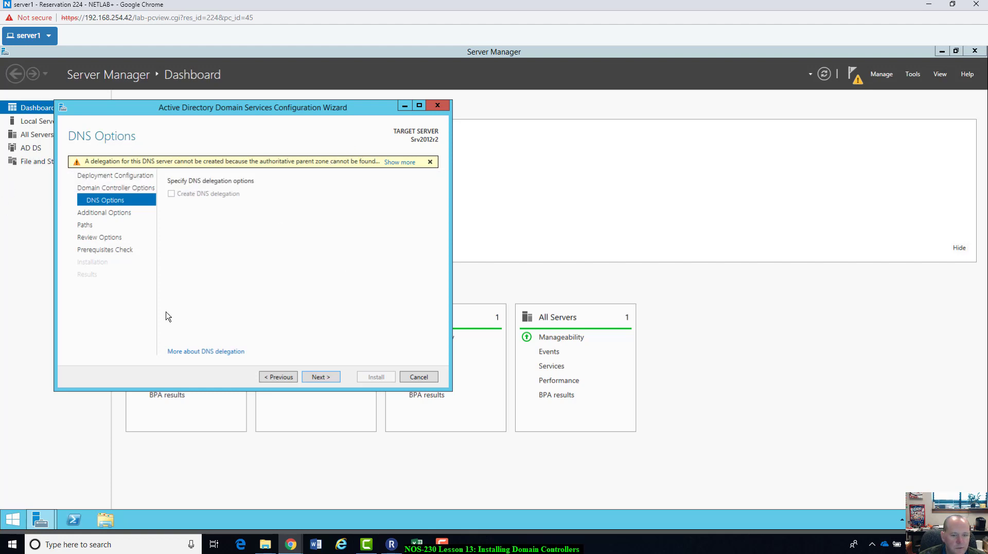
Step: Skip DNS delegation and accept NetBIOS name NTMLAB to reach the Paths page
left_click(330, 378)
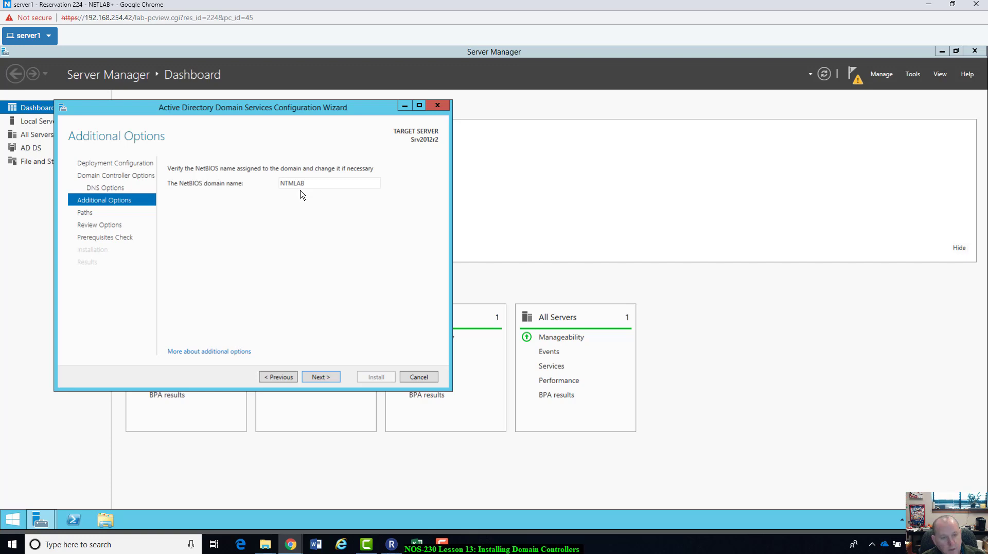
left_click(325, 380)
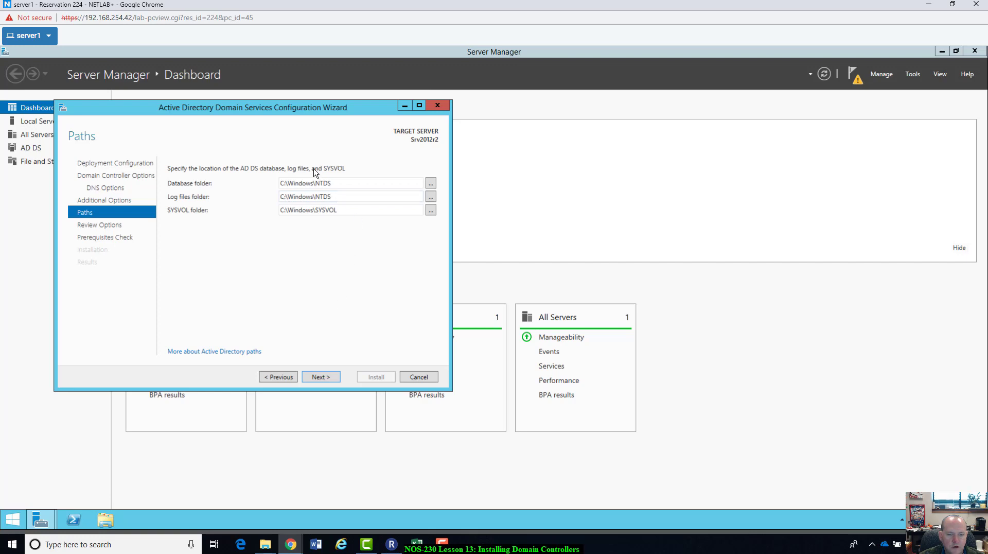
Step: Accept the default NTDS and SYSVOL paths and read through the Review Options summary
left_click(318, 378)
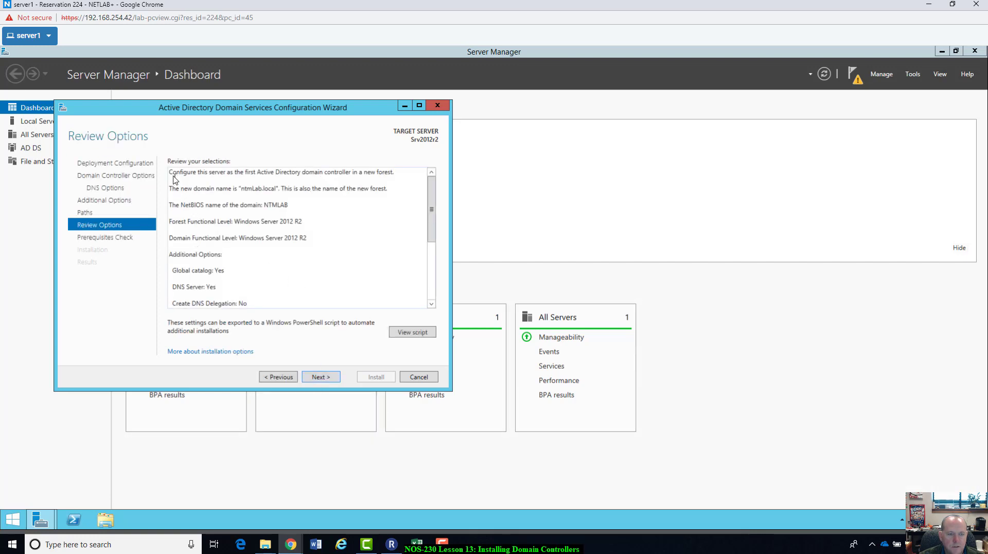
key("ctrl+a")
scroll(308, 287, "down", 5)
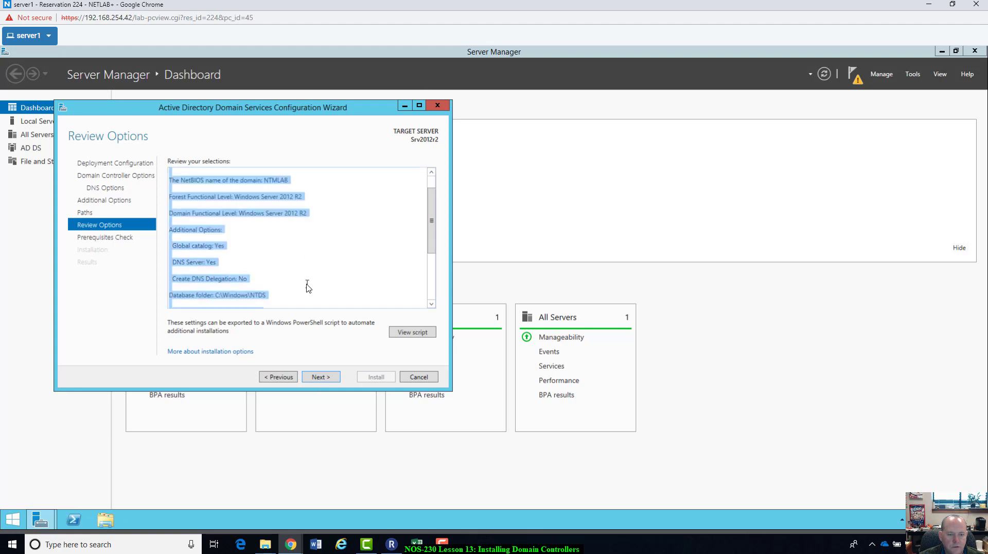
scroll(308, 287, "up", 5)
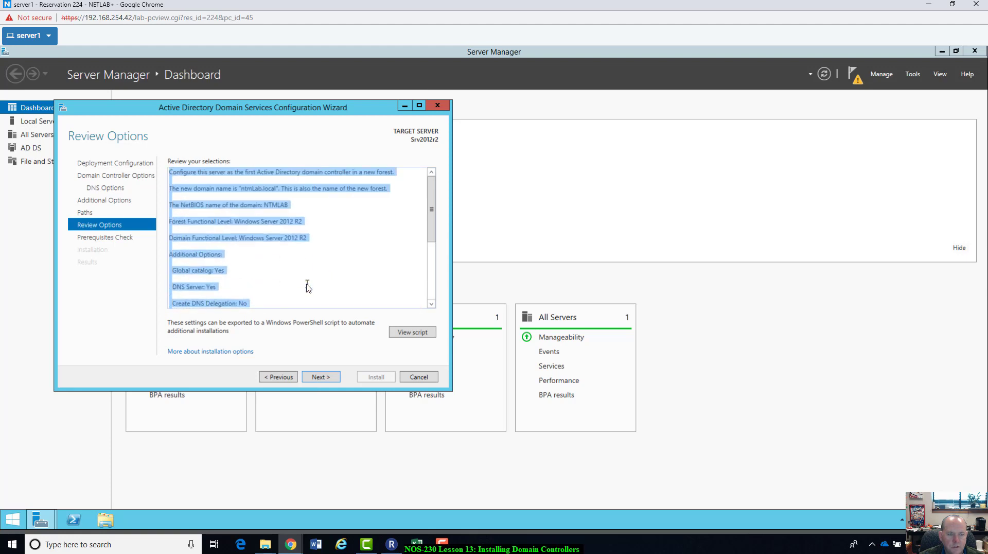
left_click(308, 287)
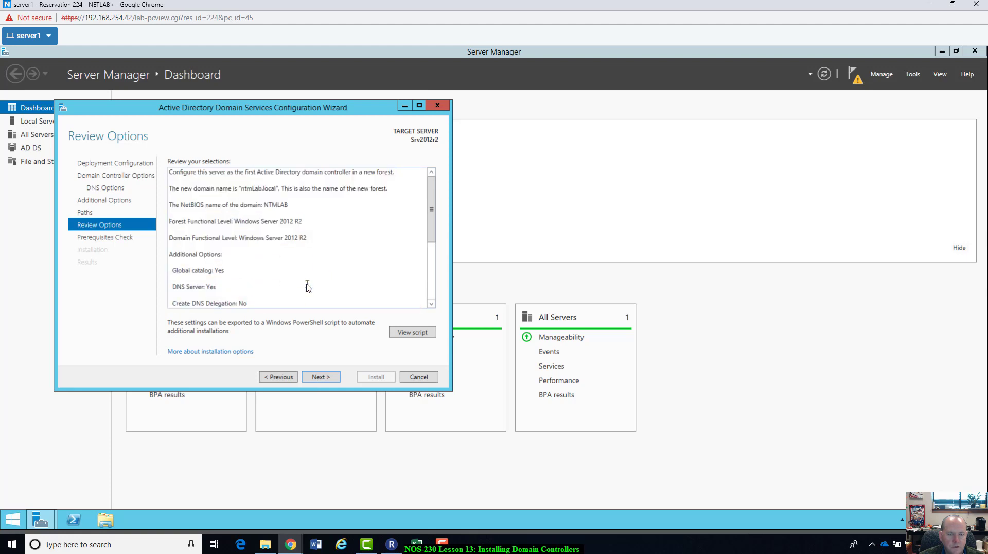
Step: Run the Prerequisites Check and review the results until all checks pass
left_click(319, 377)
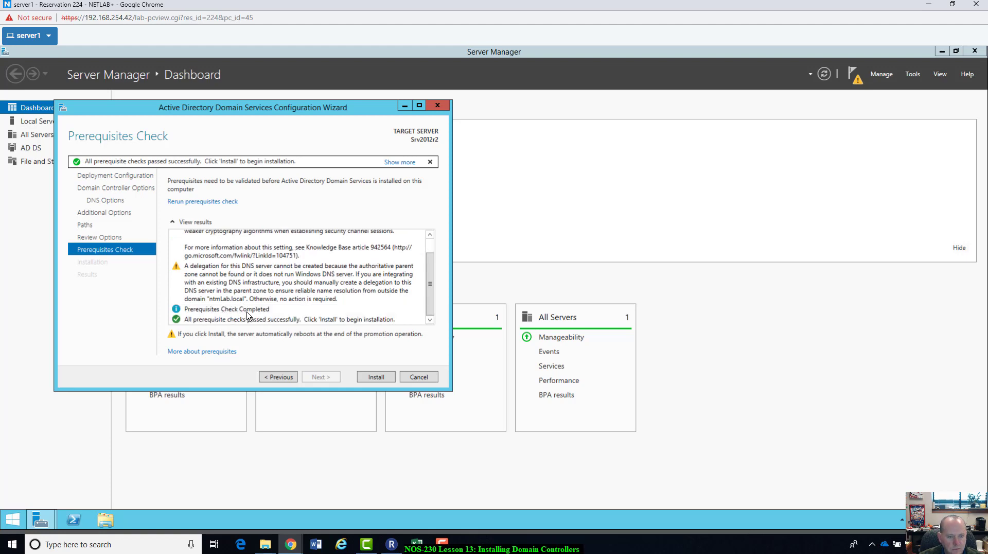
scroll(259, 306, "up", 1)
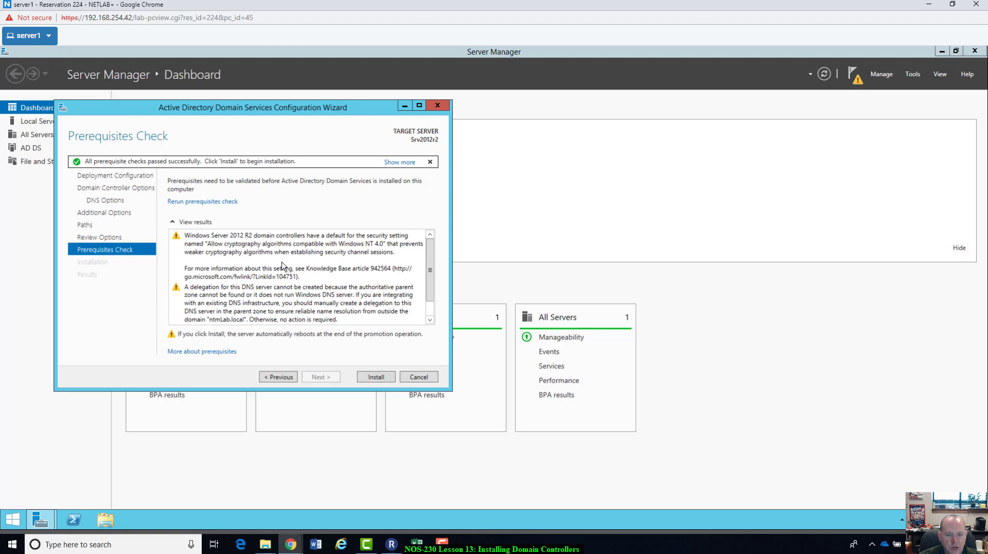
scroll(298, 263, "down", 1)
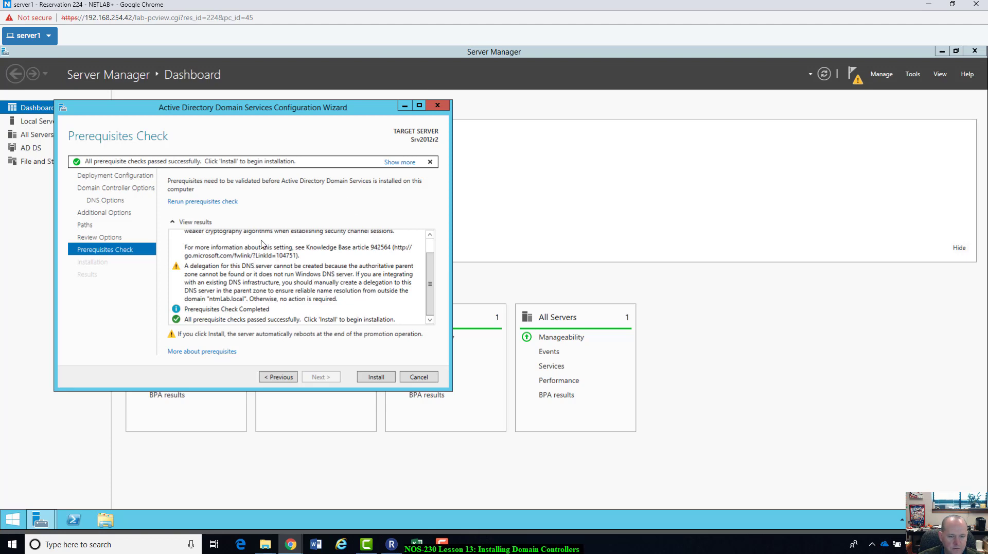
Step: Install AD DS and let server1 complete promotion and reboot to the sign-in screen
left_click(375, 378)
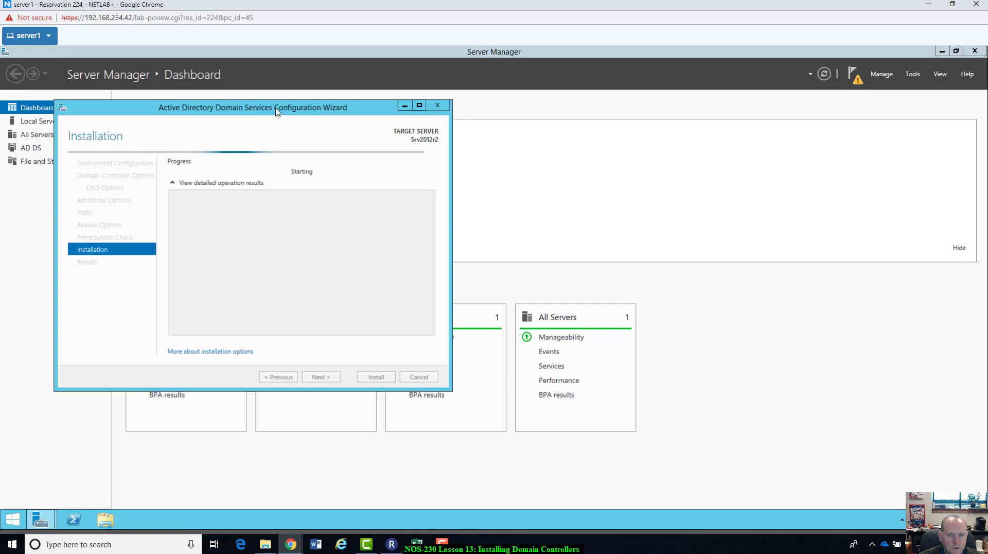
left_click_drag(240, 109, 336, 115)
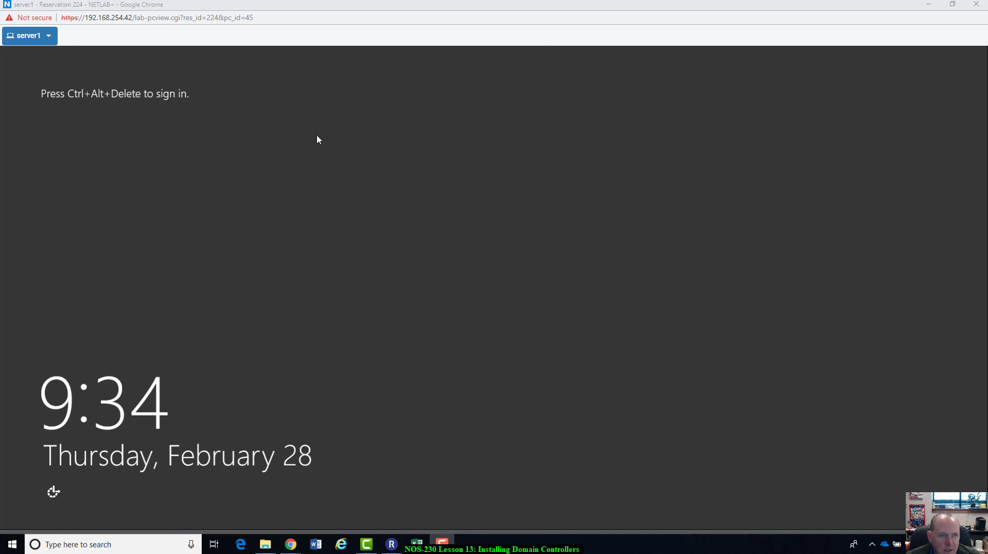
Step: Send CTRL+ALT+DEL to server1 and enter the NTMLAB\Administrator password
left_click(400, 215)
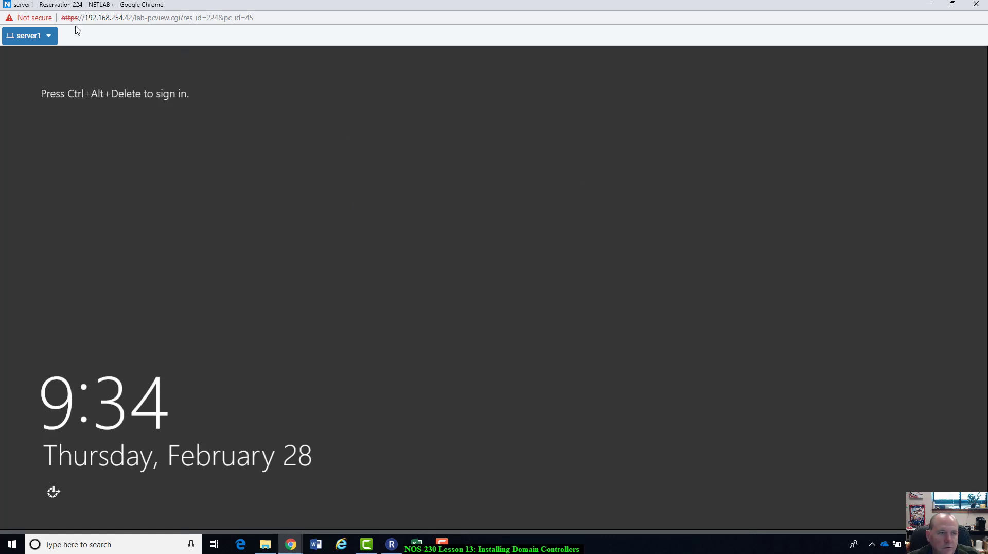
left_click(49, 37)
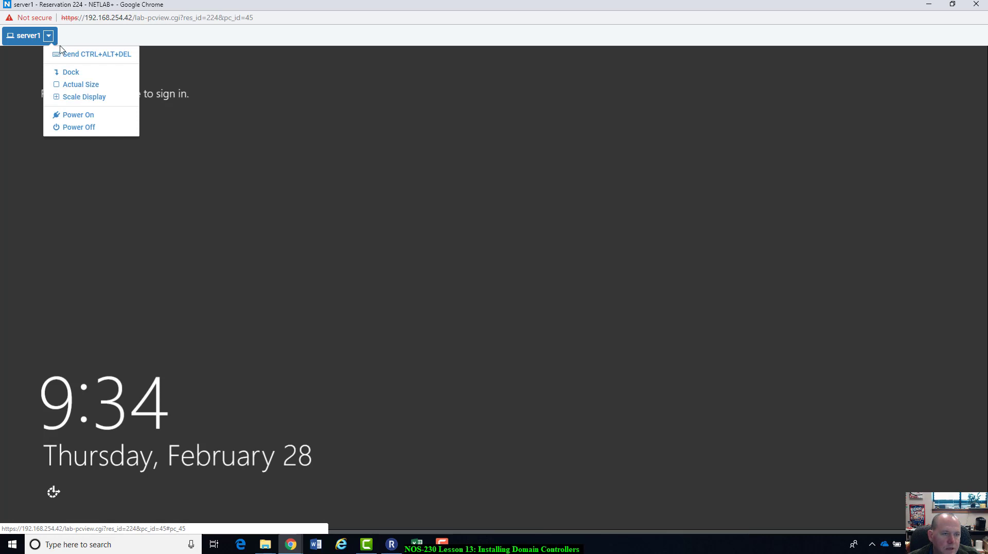
left_click(87, 56)
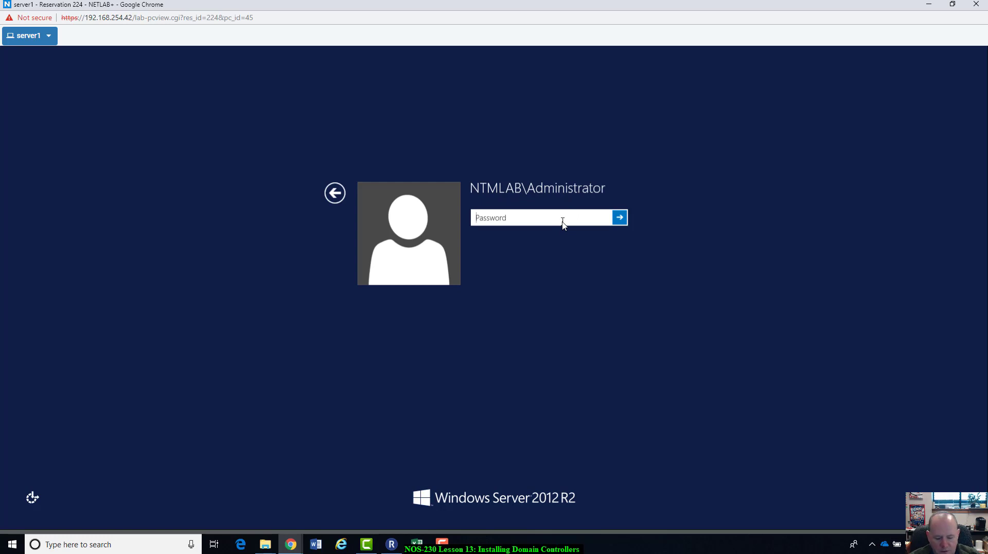
type("Train")
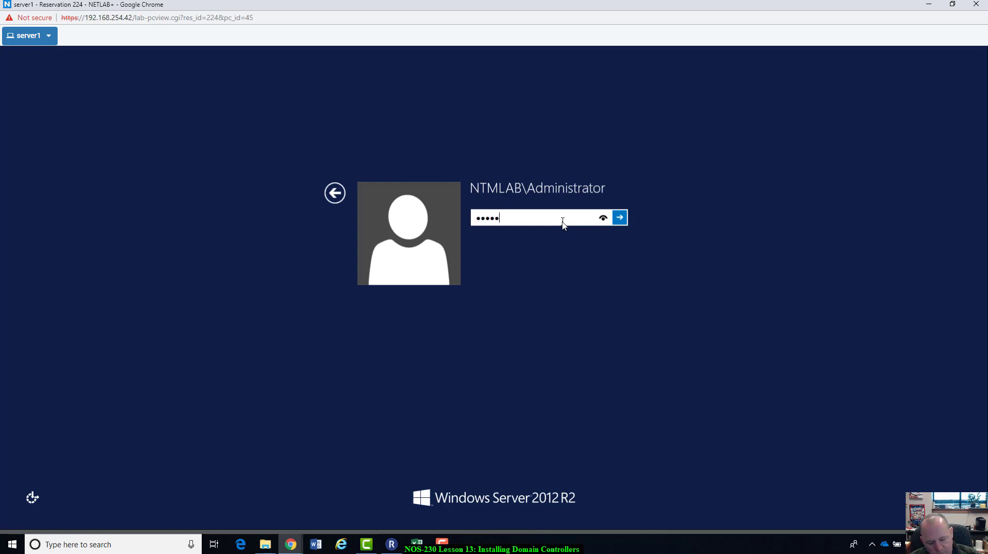
type("ing123")
Step: Sign in as NTMLAB\Administrator and let Server Manager's dashboard load
key("Return")
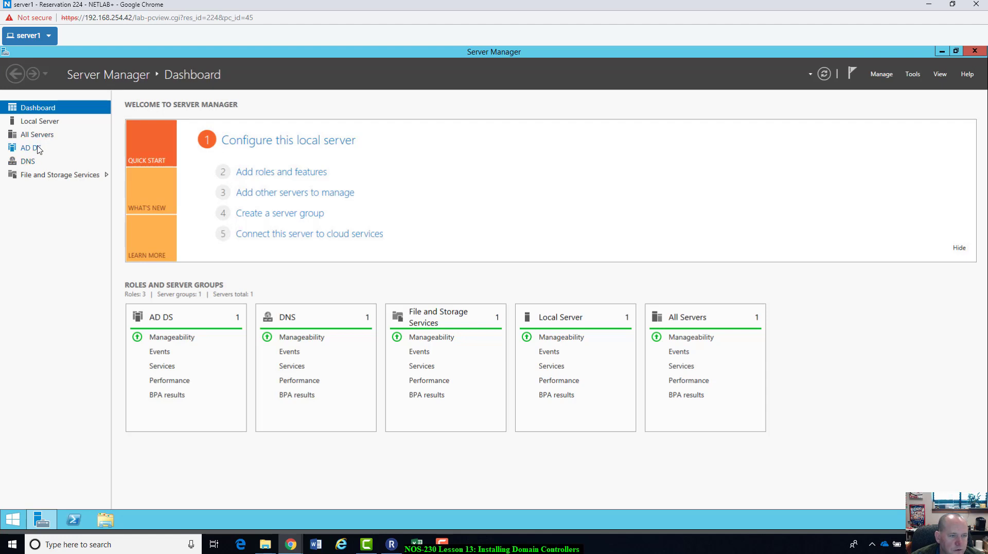
Step: Open DNS Manager for SRV2012R2 from Server Manager's DNS role page
left_click(27, 164)
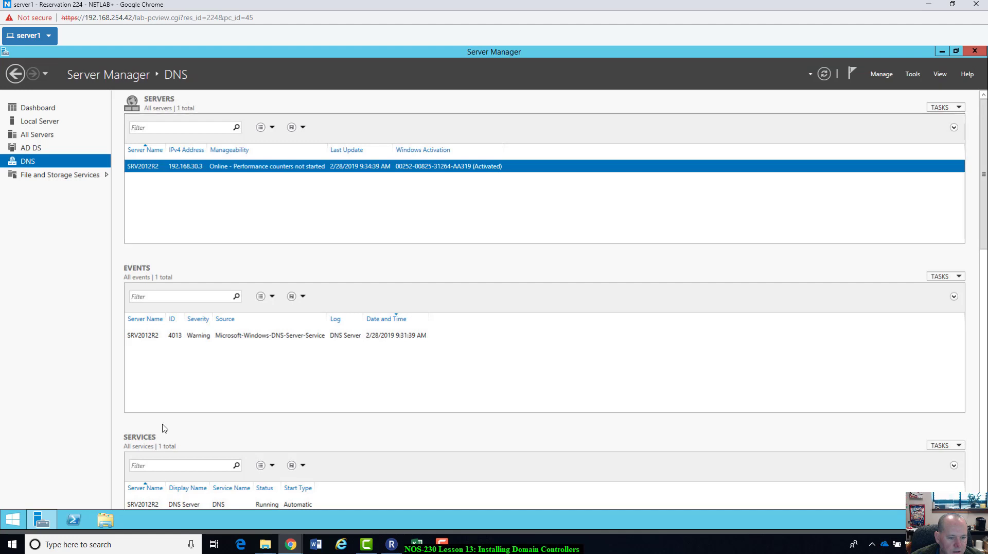
scroll(321, 464, "down", 1)
scroll(322, 411, "up", 1)
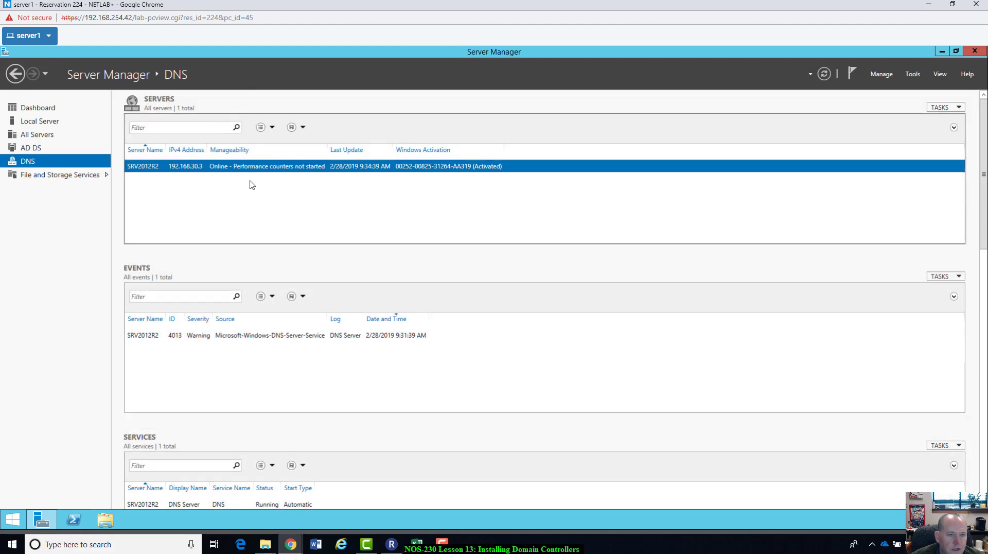
right_click(215, 170)
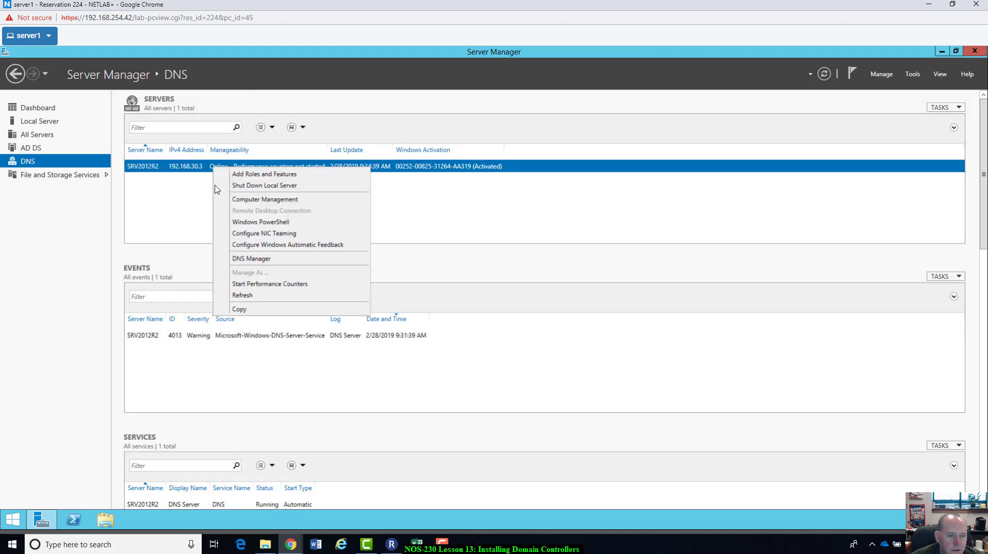
left_click(260, 261)
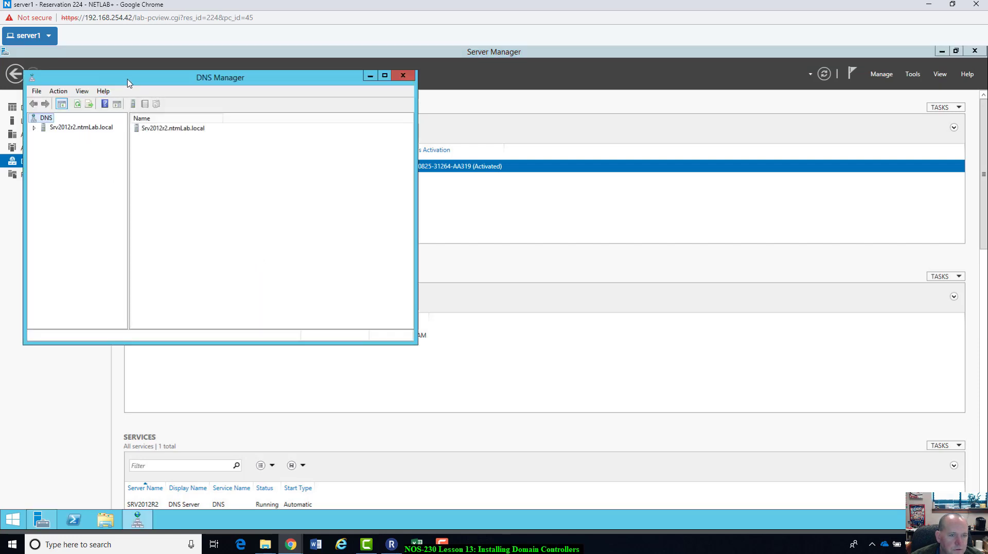
left_click_drag(129, 83, 254, 109)
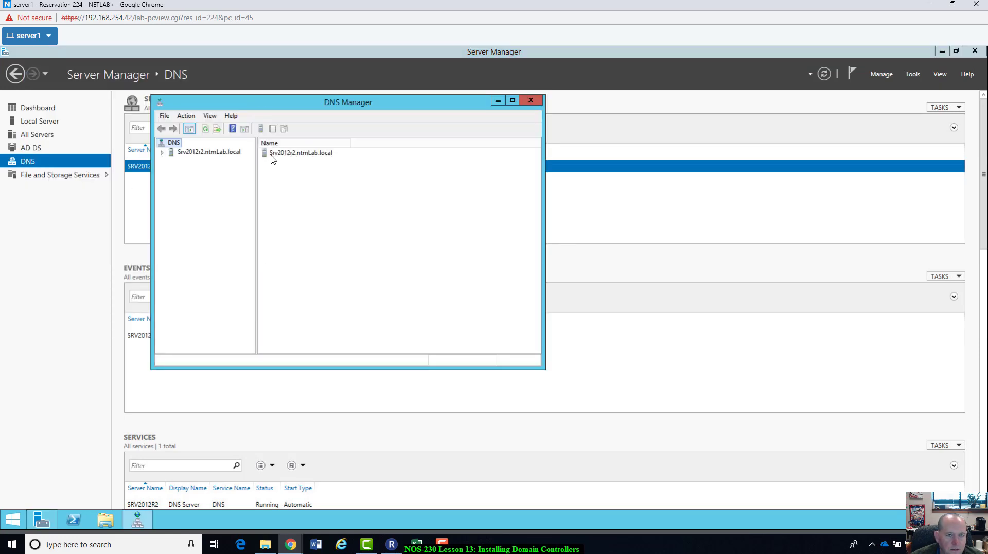
Step: Expand Forward Lookup Zones and inspect the ntmLab.local records, including the srv2012r2 host
left_click(162, 154)
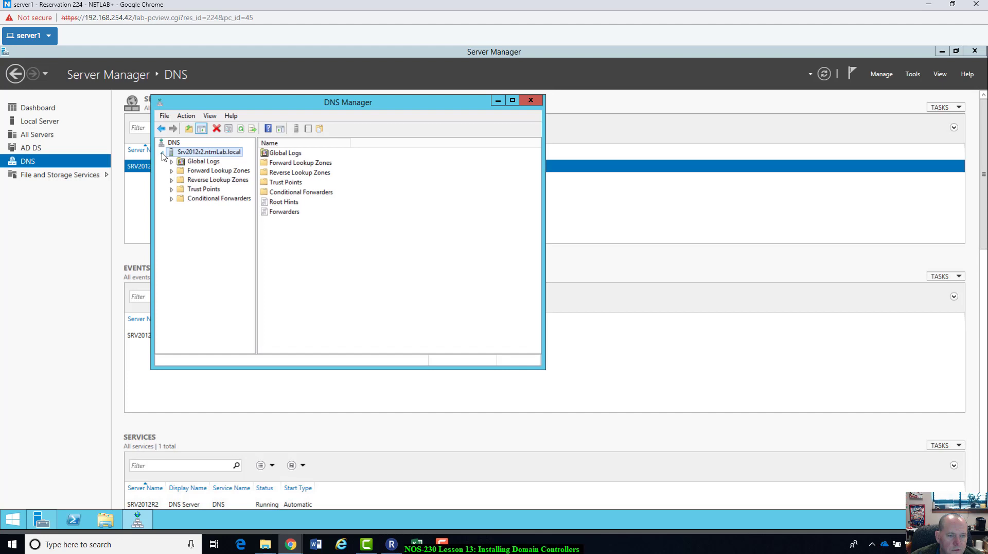
left_click(175, 173)
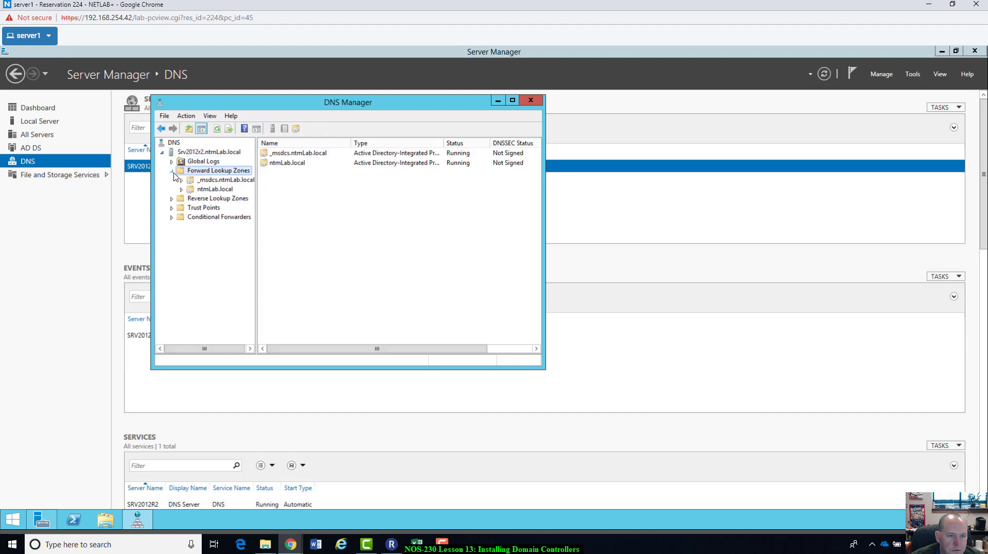
left_click(215, 189)
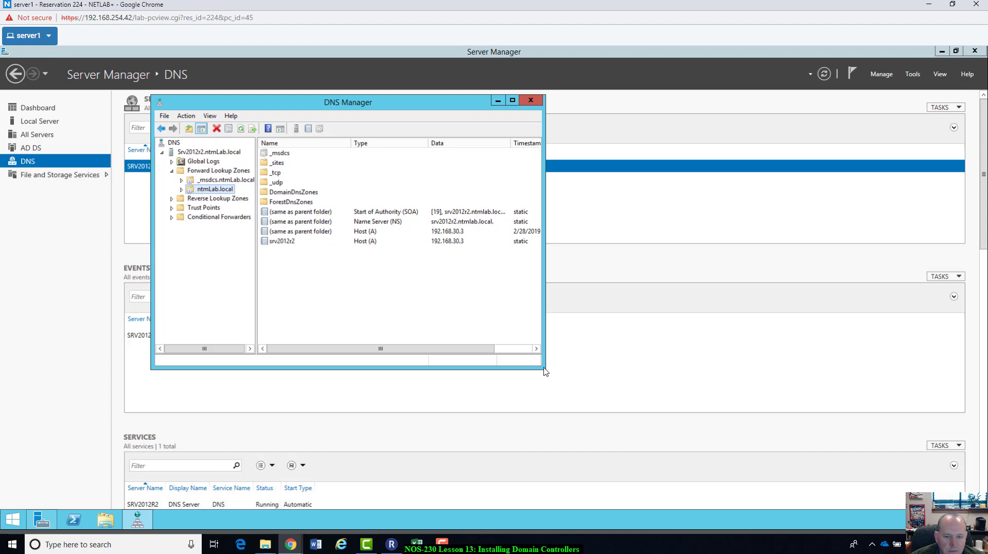
left_click_drag(545, 371, 634, 410)
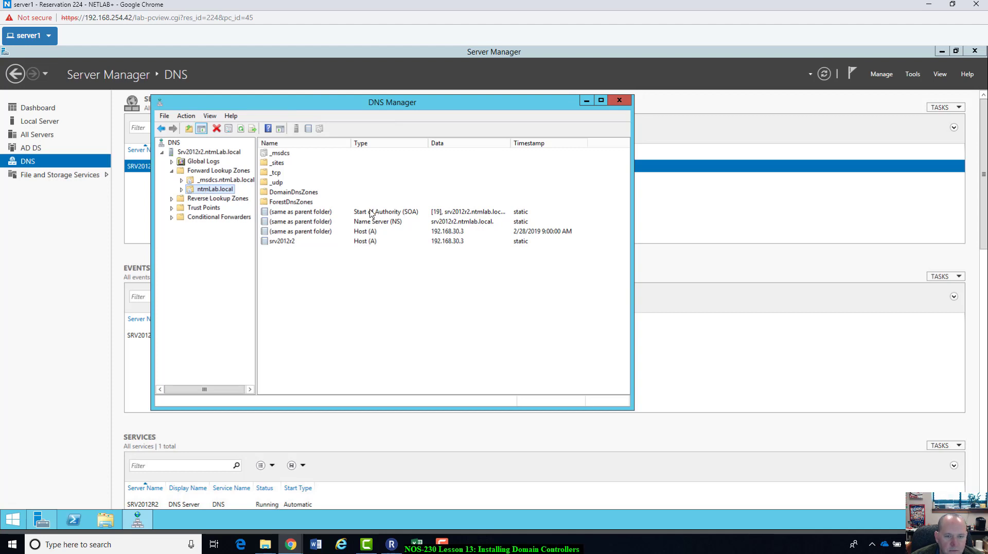
left_click(288, 241)
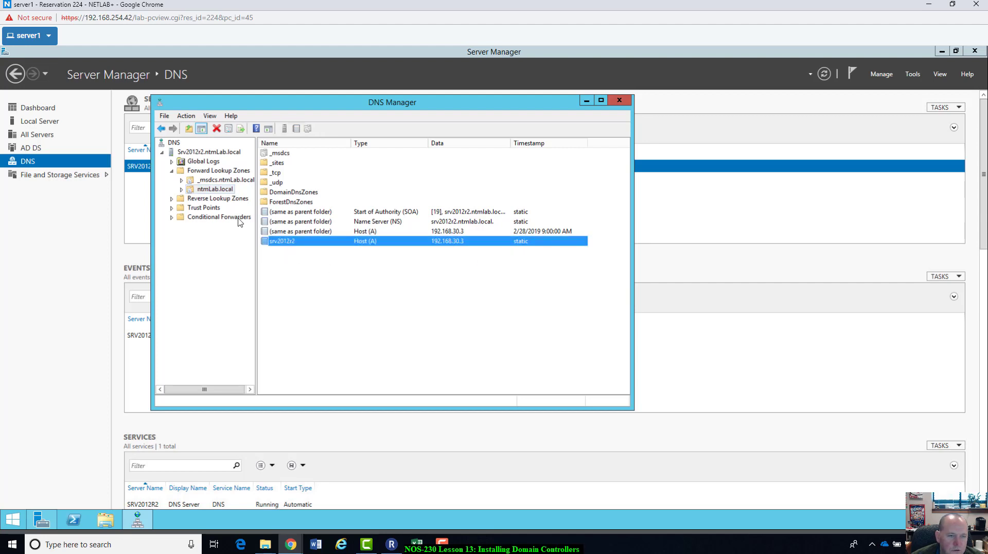
Step: Check Reverse Lookup Zones, return to the ntmLab.local records, then close DNS Manager
left_click(174, 201)
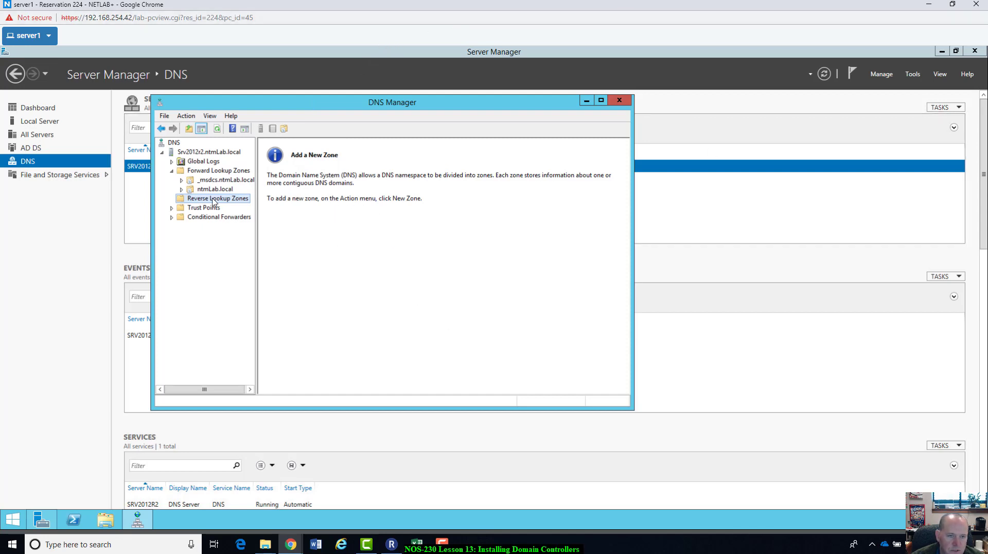
left_click(207, 172)
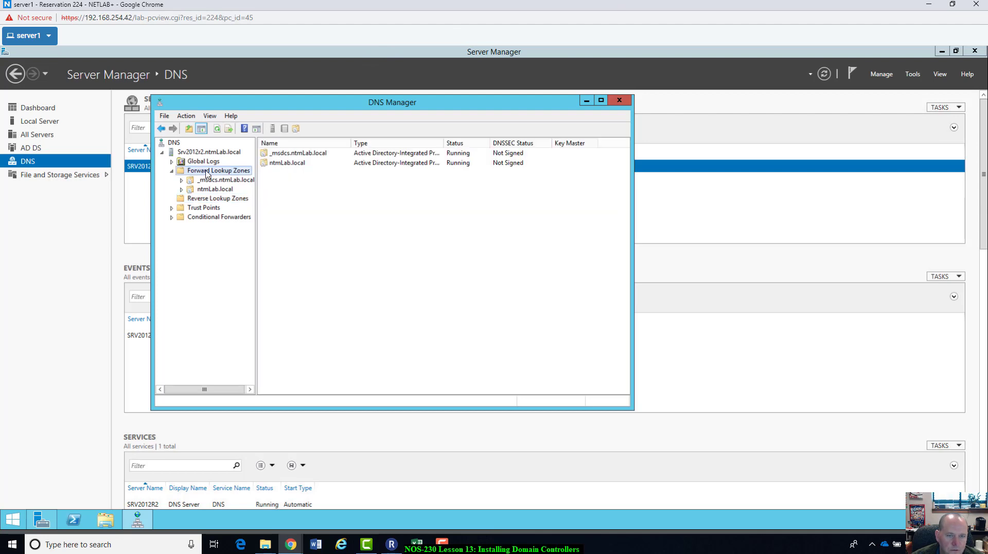
double_click(298, 163)
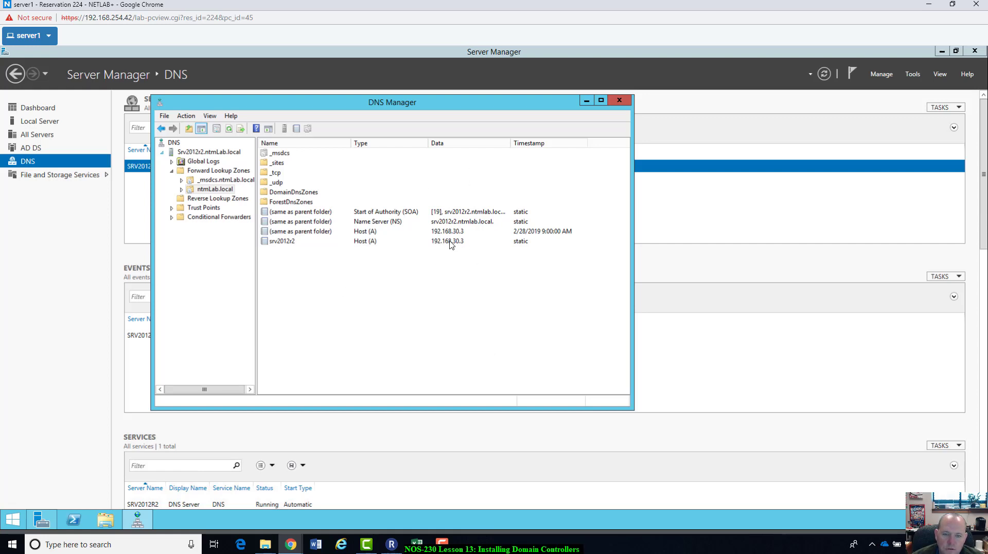
left_click(619, 100)
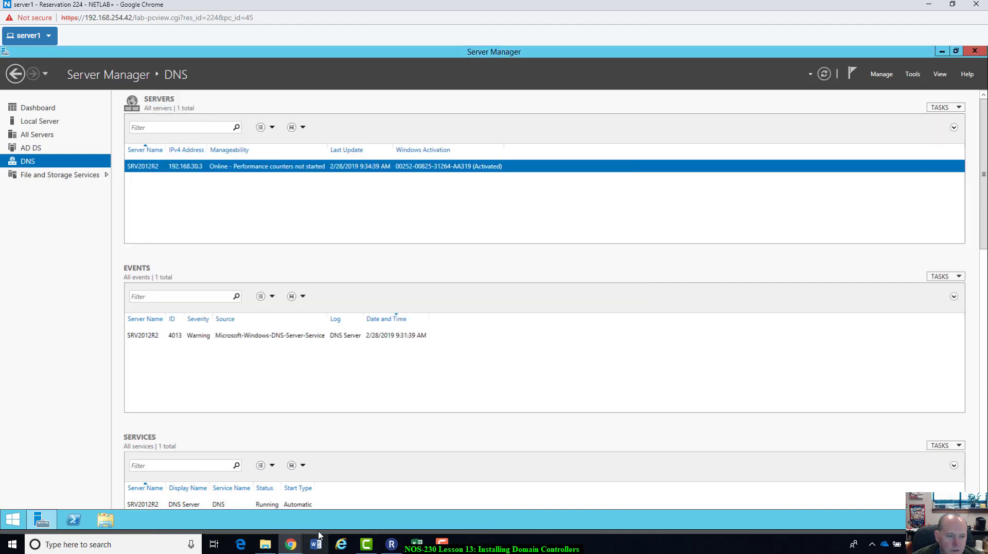
Step: Review the DNS page's 4013 warning event, glance at Manage, and open the Tools menu
scroll(267, 442, "down", 2)
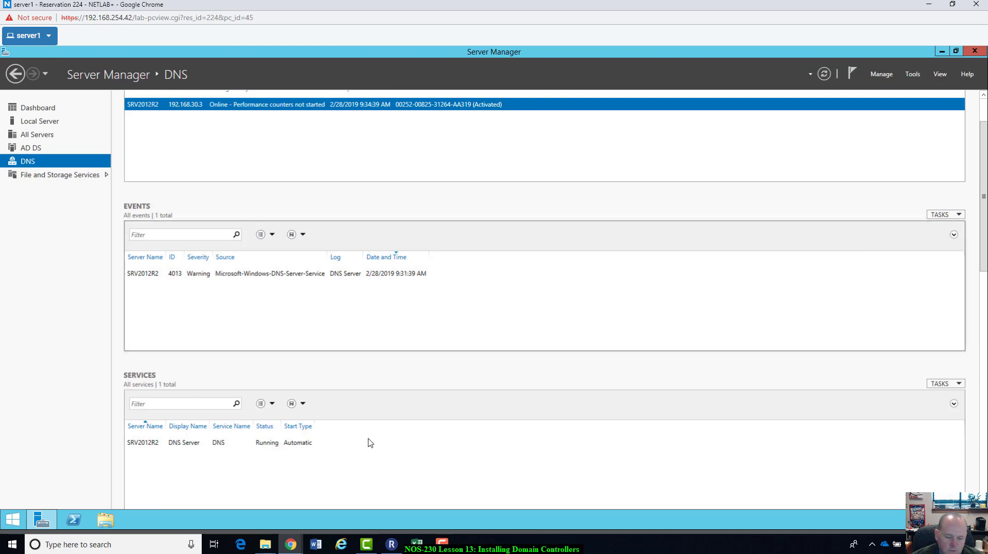
left_click(913, 75)
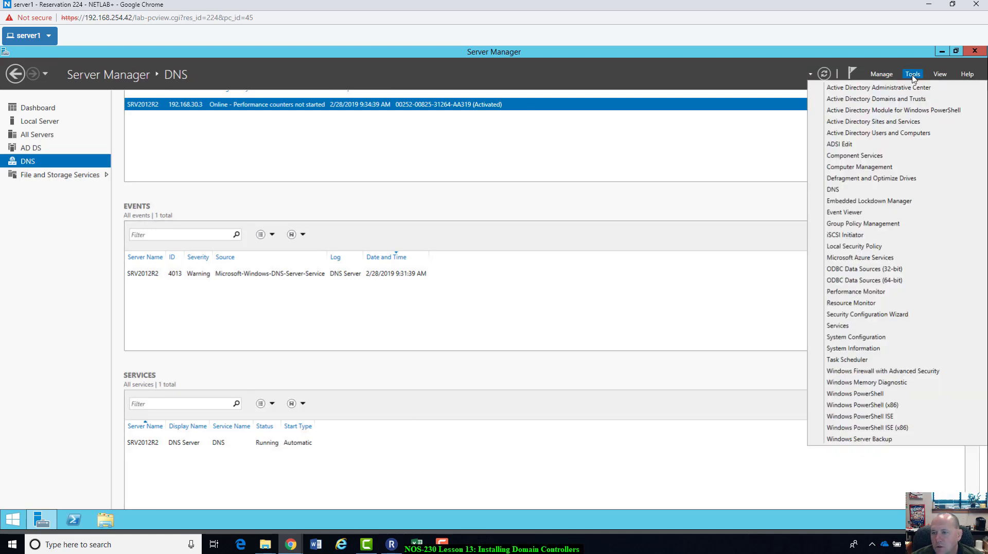
left_click(883, 75)
left_click(881, 75)
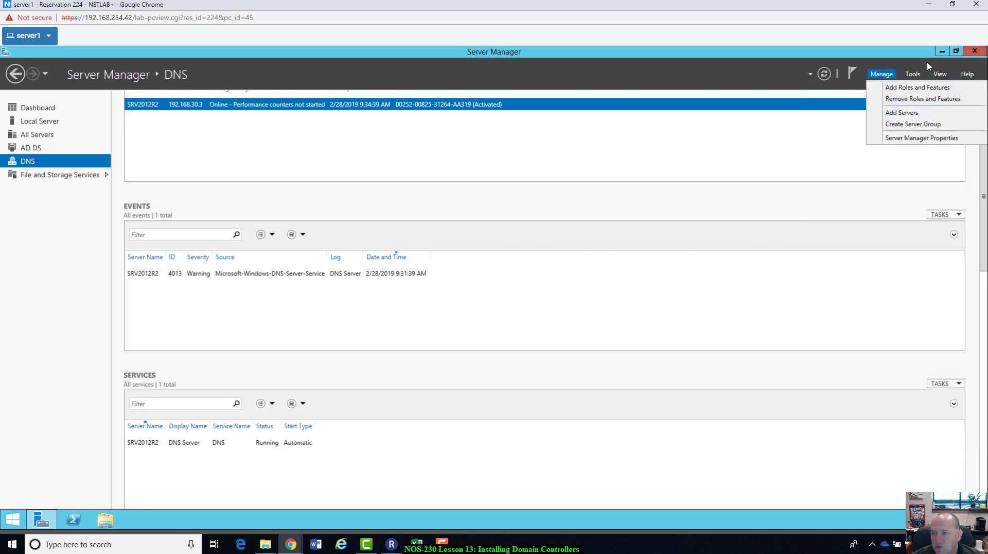
left_click(914, 76)
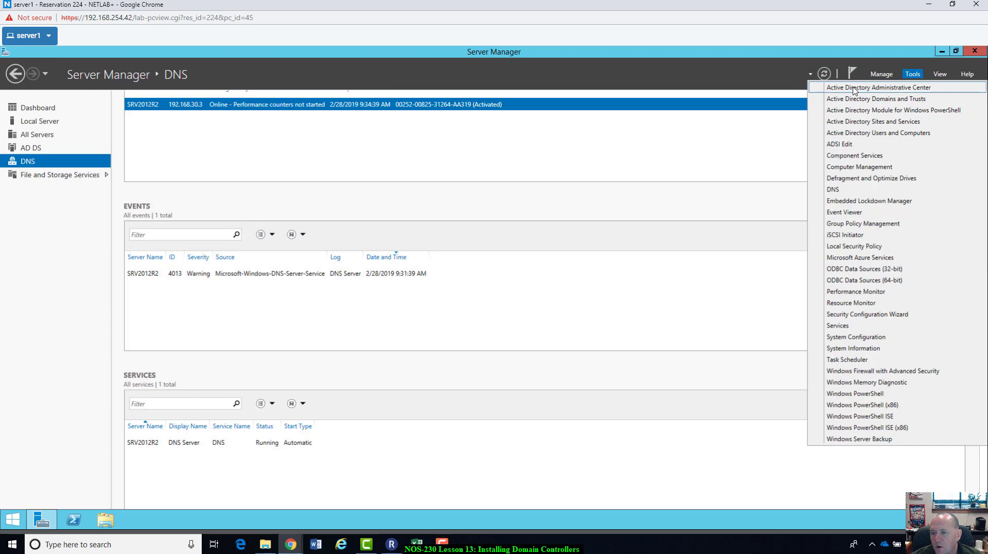
Step: Open Active Directory Users and Computers and browse ntmLab.local's Computers, Domain Controllers and Users containers
left_click(851, 133)
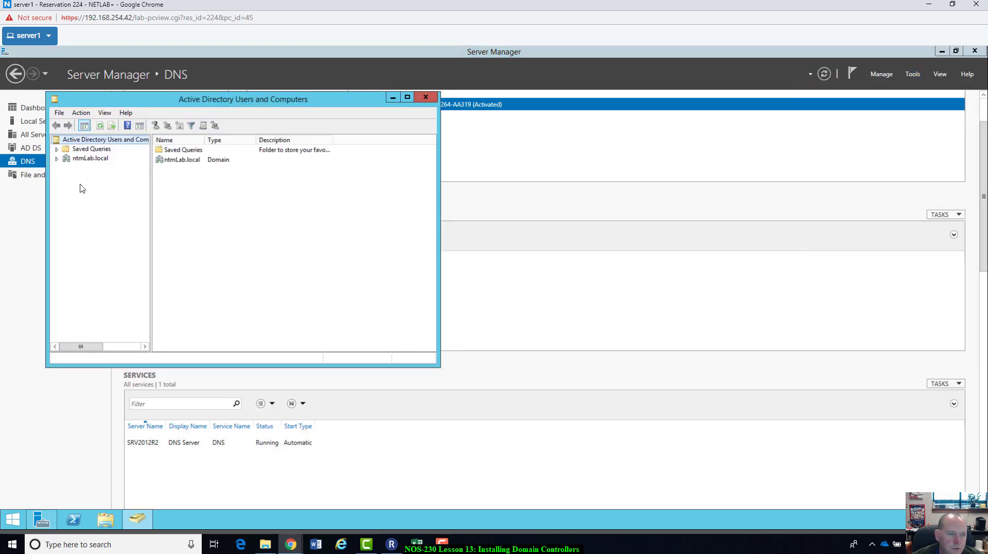
left_click(57, 159)
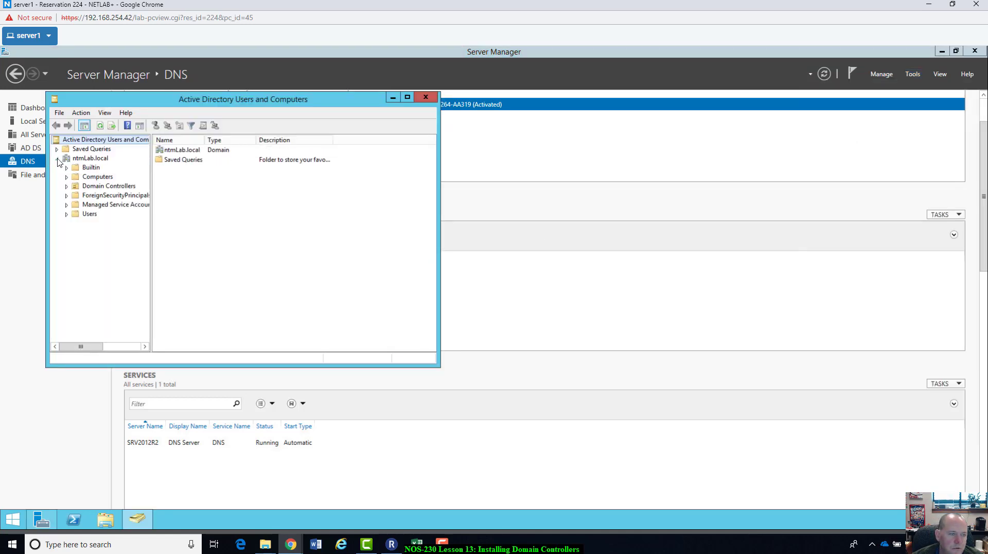
left_click(95, 177)
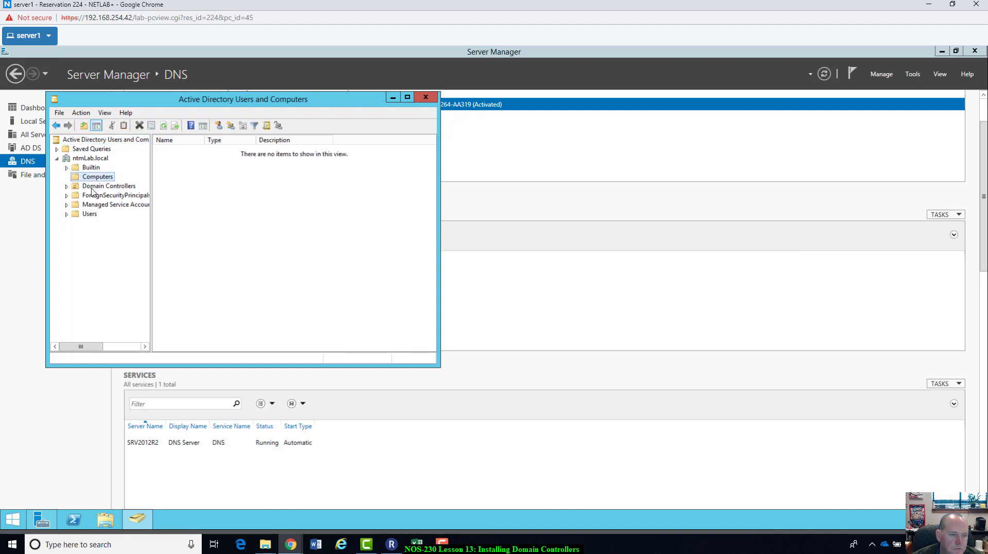
left_click(96, 187)
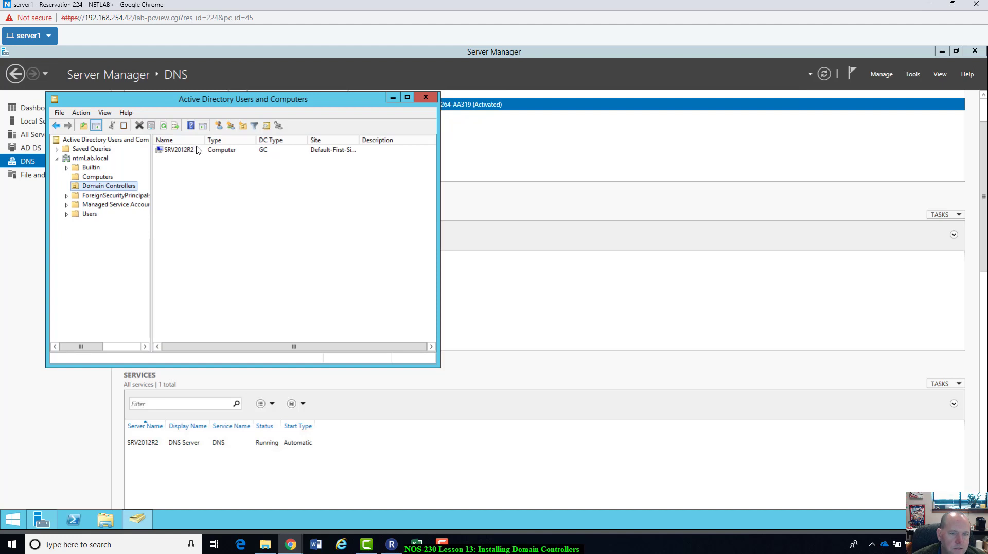
left_click(90, 214)
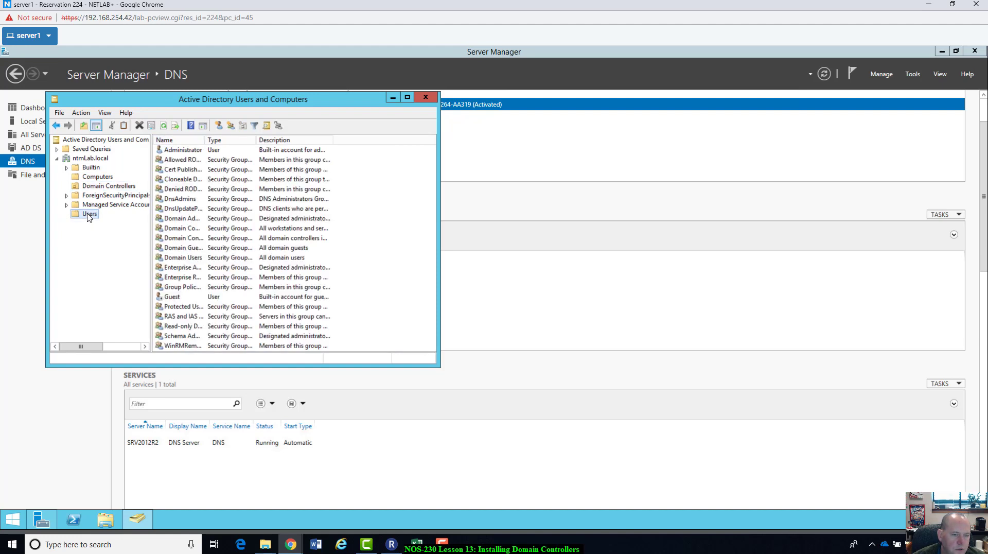
left_click(189, 151)
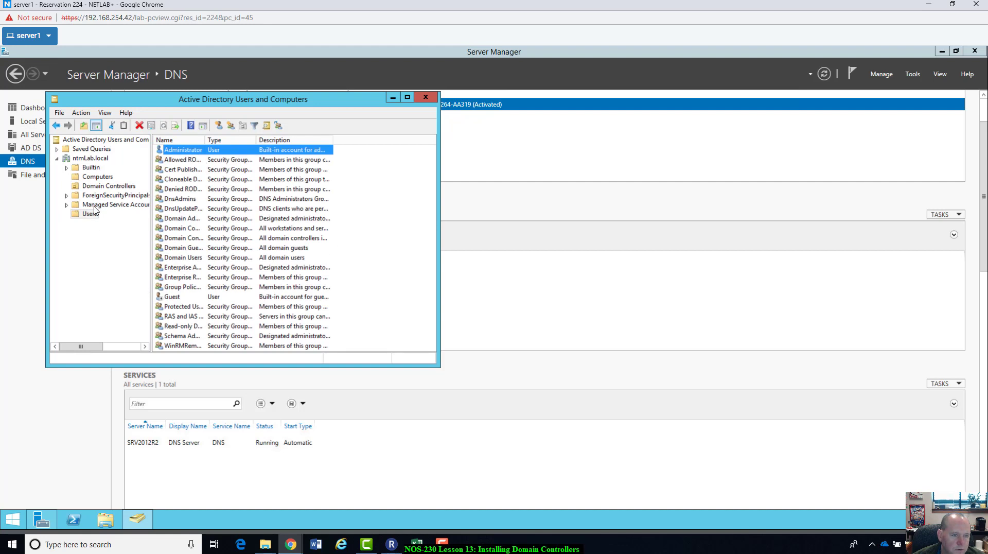
Step: Revisit the Domain Controllers, Computers and Builtin containers, then return to Server Manager's Tools list
left_click(85, 188)
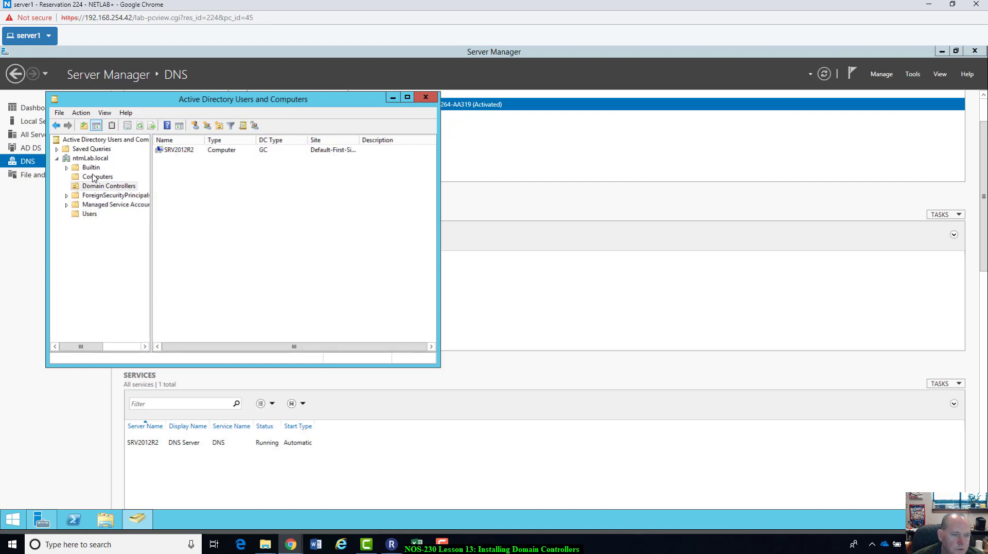
left_click(90, 178)
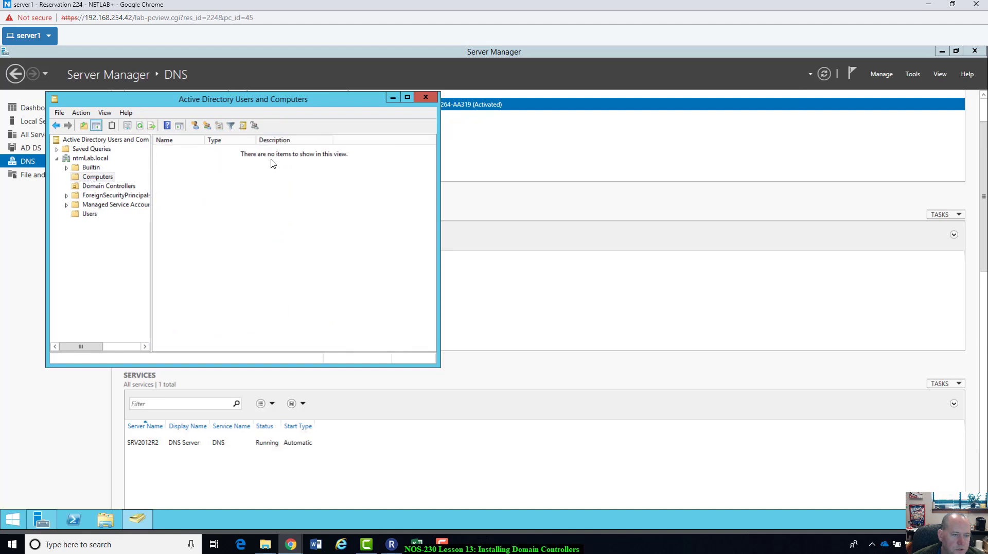
left_click(91, 168)
left_click(90, 177)
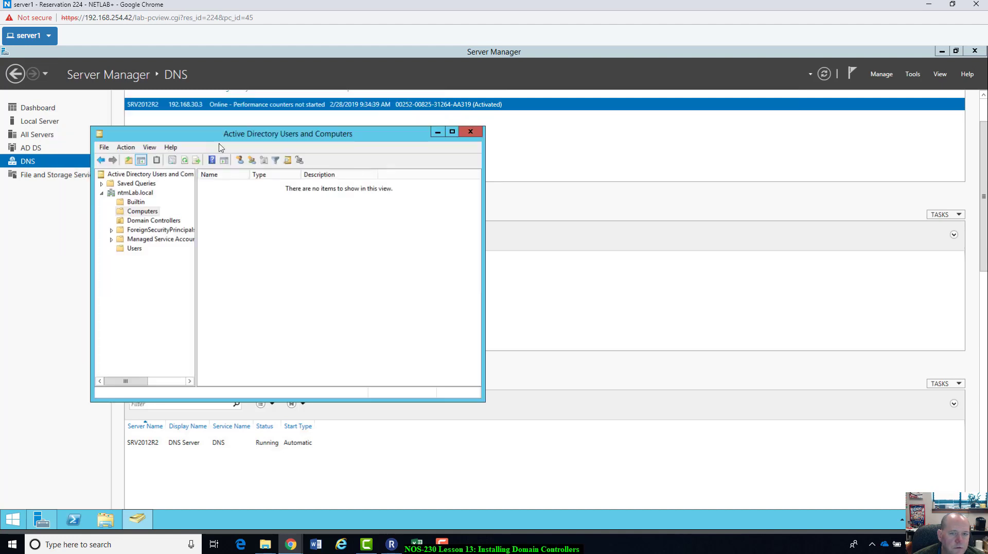
left_click(471, 135)
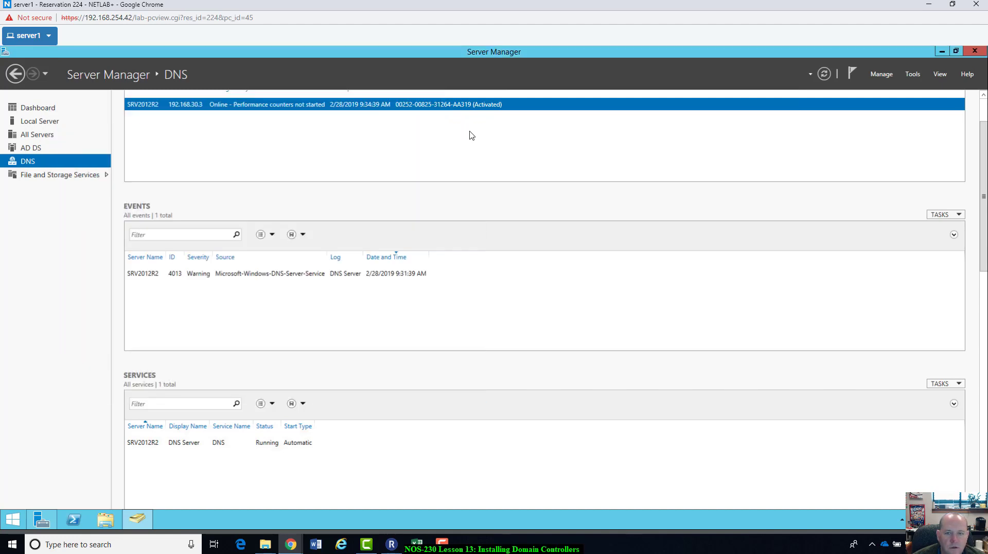
left_click(913, 75)
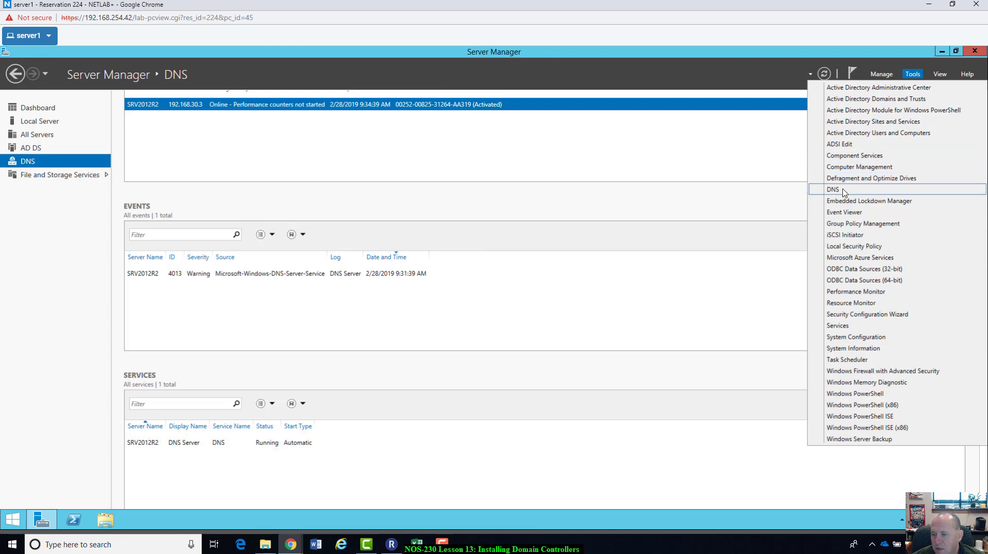
Step: Review ntmLab.local's Status, Linked GPOs, Delegation and Inheritance tabs in Group Policy Management, then close it
left_click(843, 224)
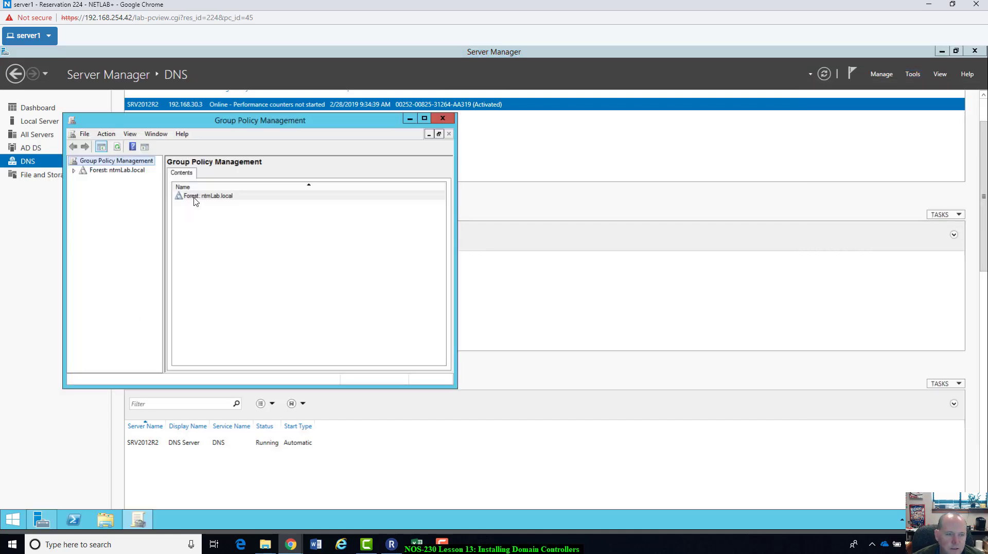
left_click(73, 172)
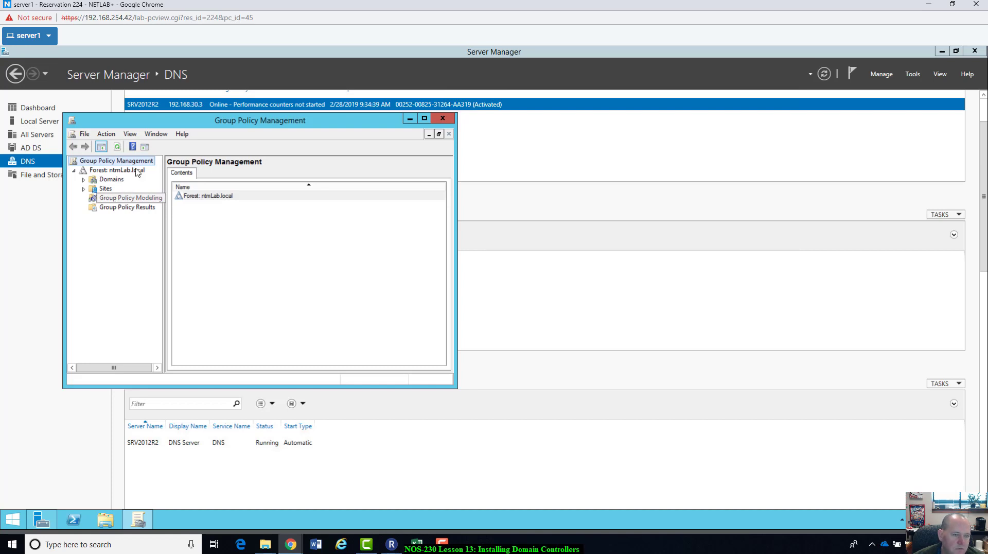
left_click(83, 179)
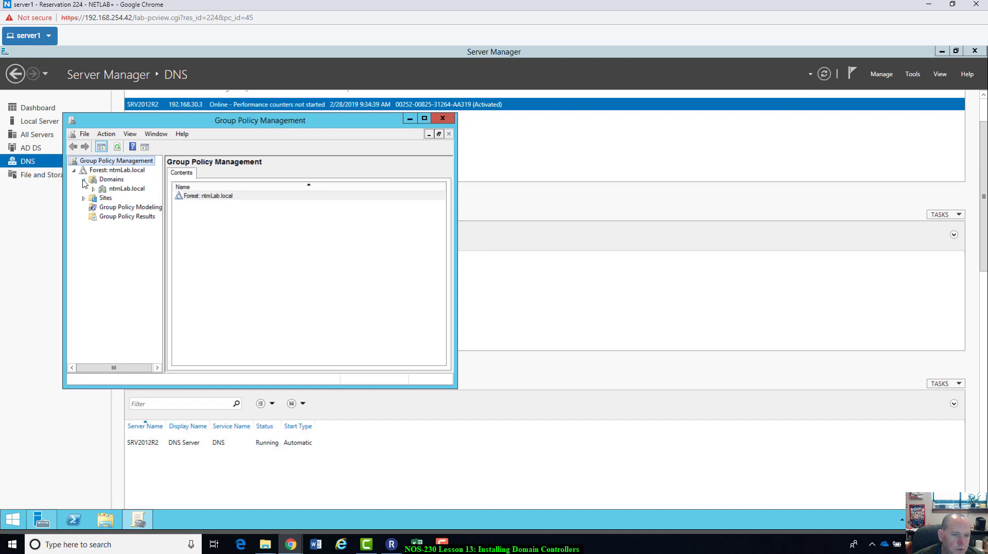
left_click(123, 189)
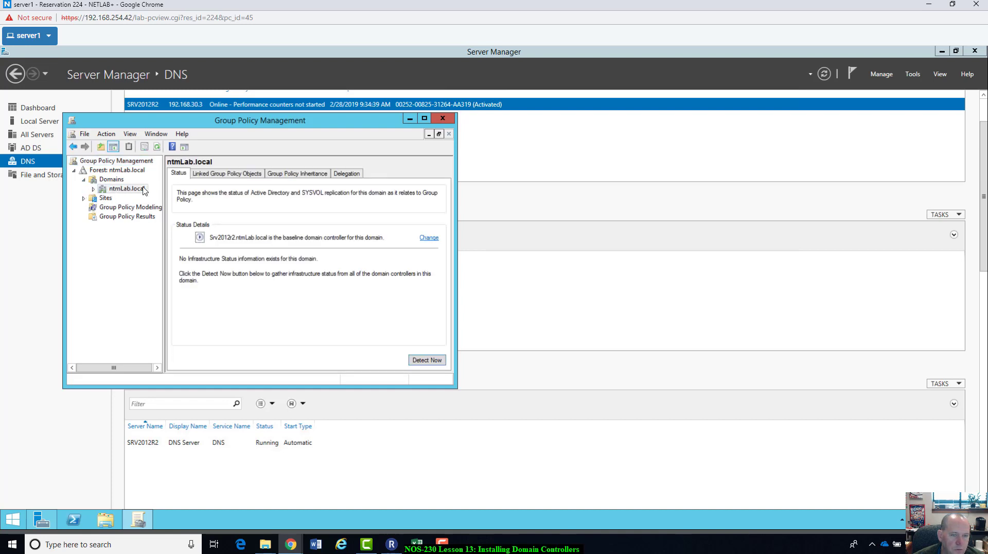
left_click(237, 174)
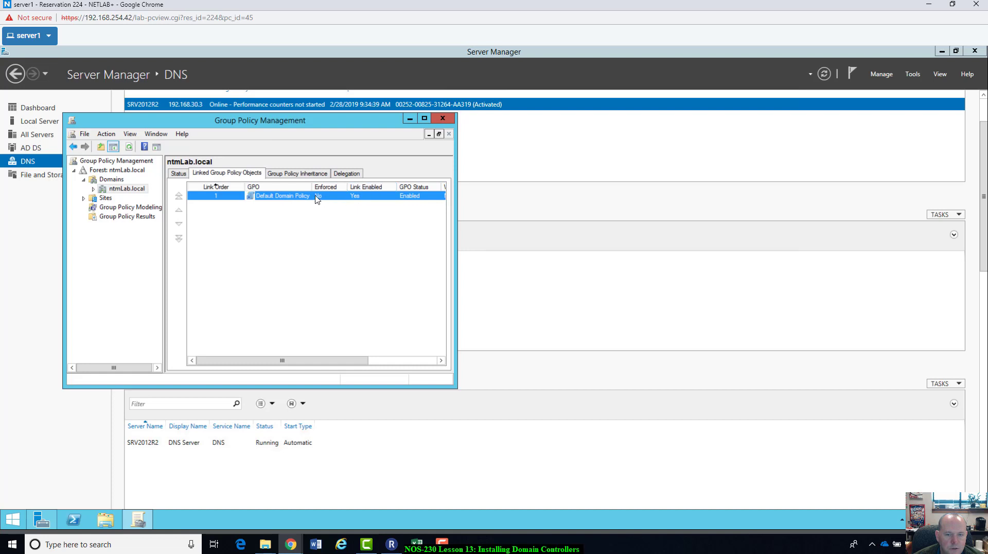
left_click(341, 175)
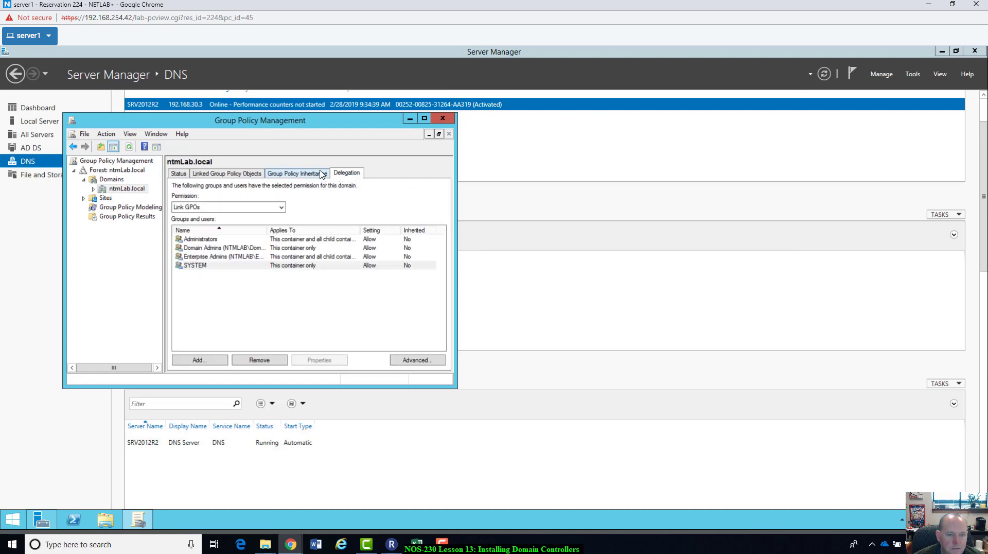
left_click(322, 174)
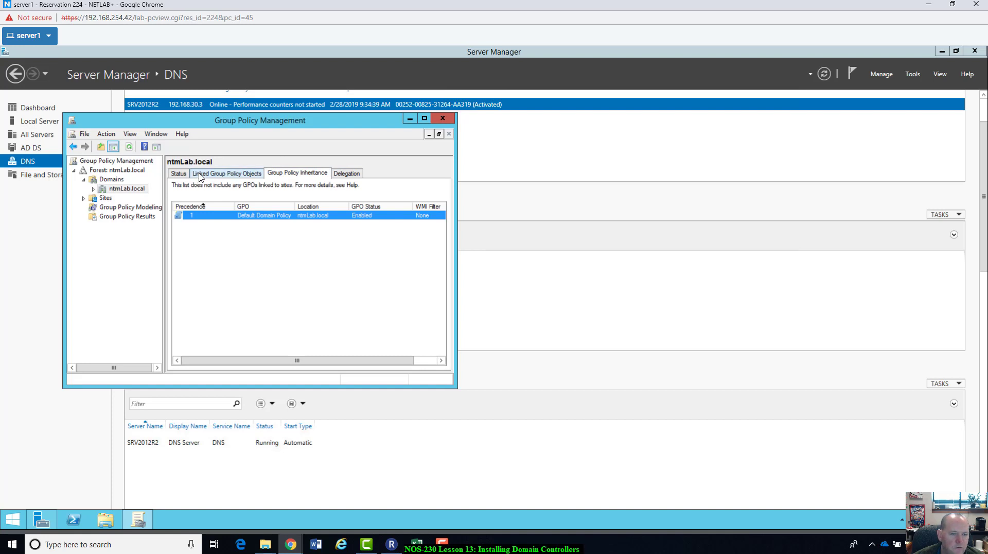
left_click(200, 176)
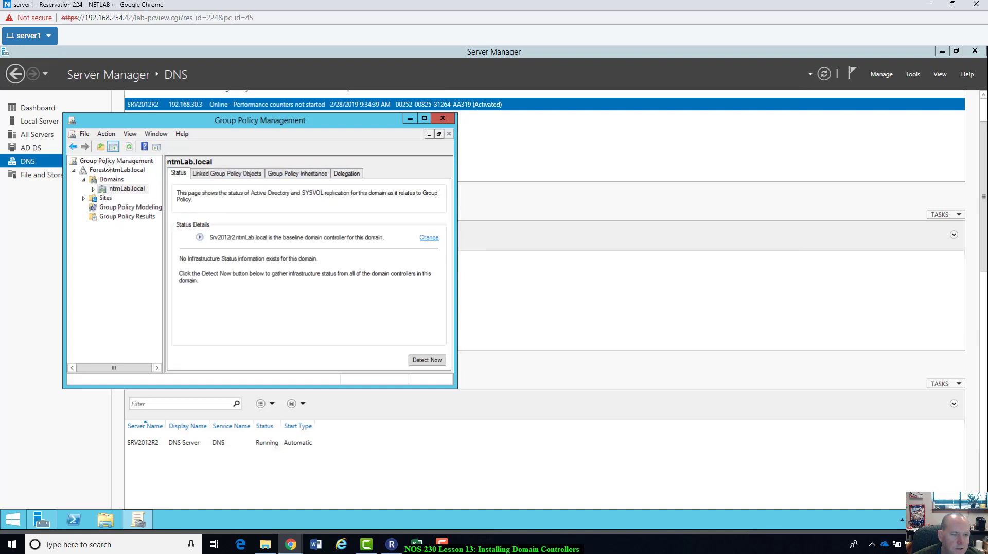
left_click(442, 119)
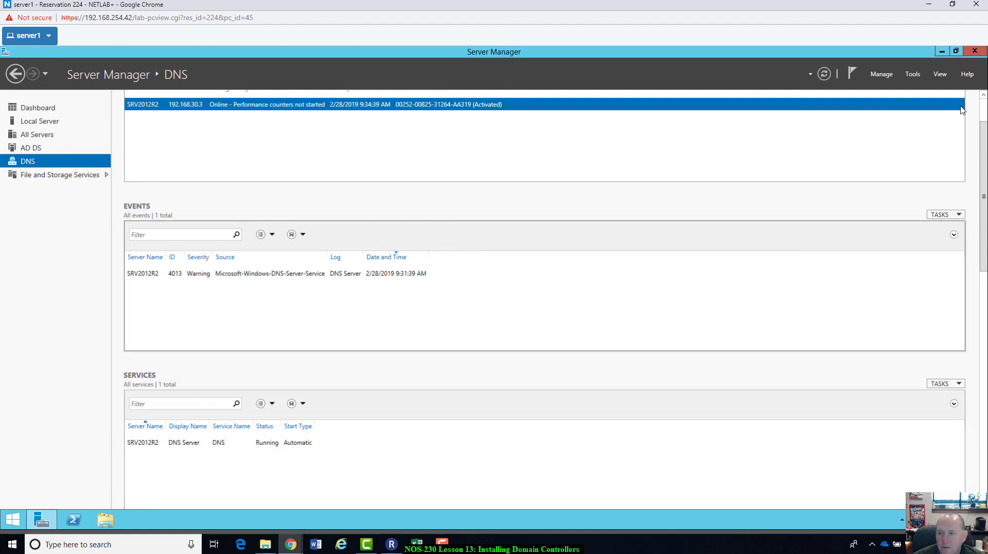
Step: Dismiss the Tools menu and show the Local Server page listing Srv2012r2 in domain ntmLab.local
left_click(920, 75)
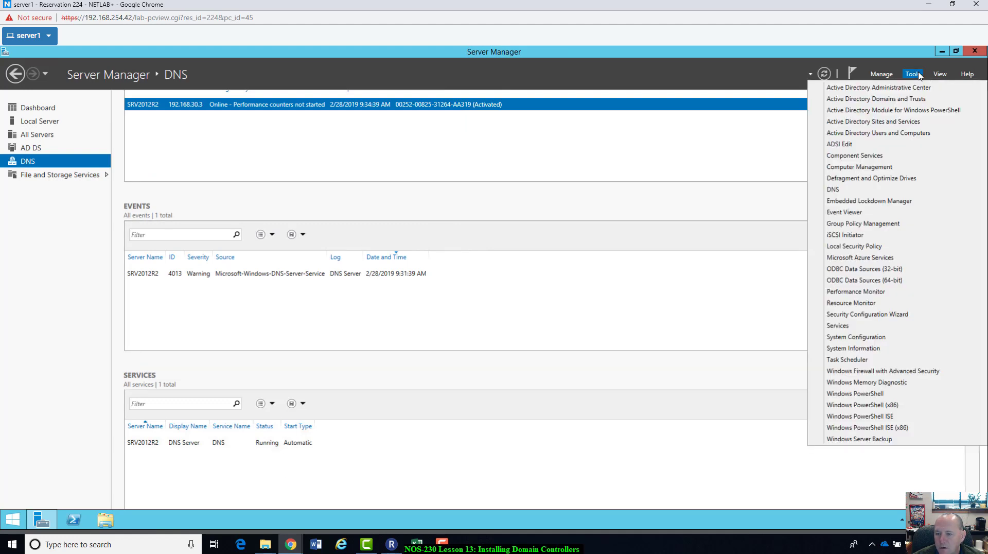
left_click(657, 240)
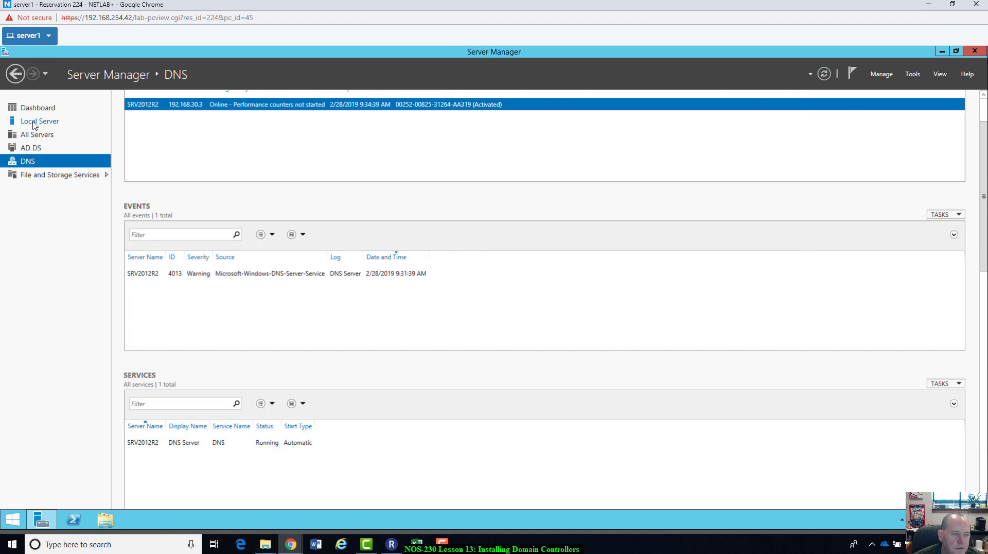
left_click(34, 124)
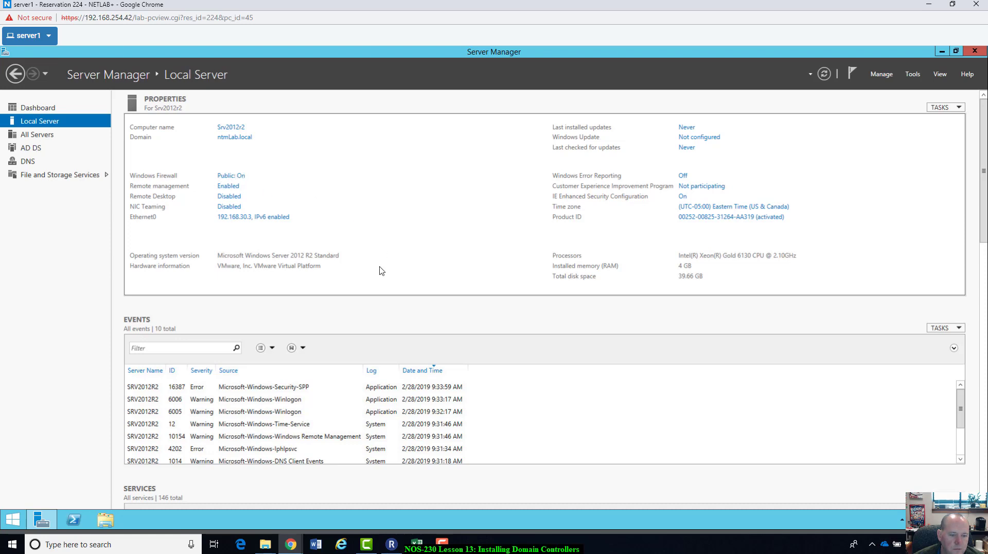
scroll(257, 417, "down", 2)
scroll(258, 418, "up", 2)
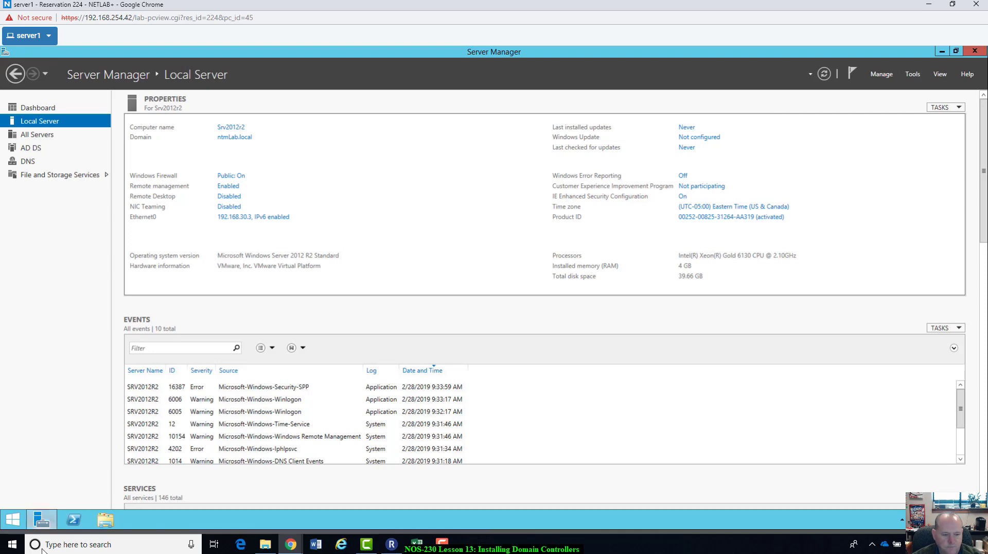
Step: Launch Word from search and position the blank document window
left_click(137, 547)
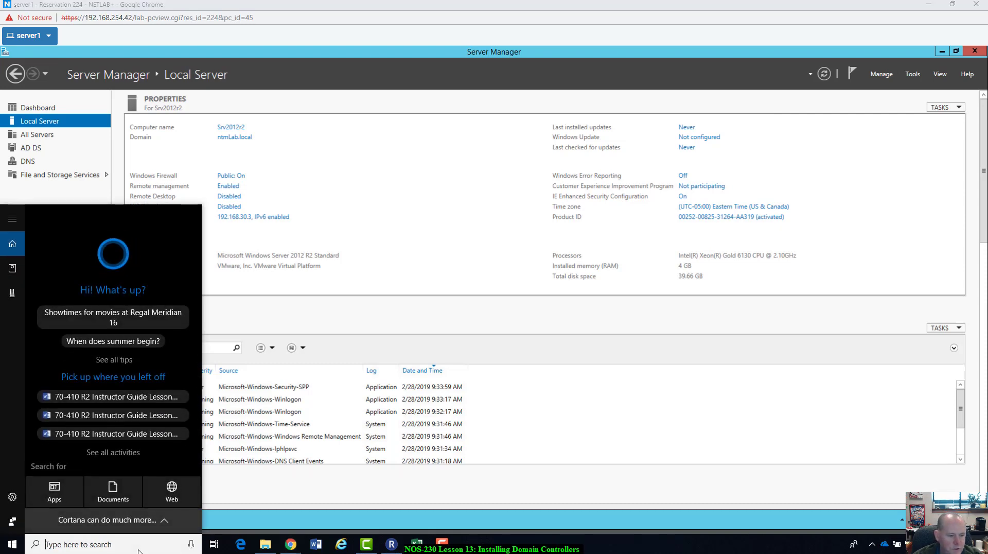
type("wor")
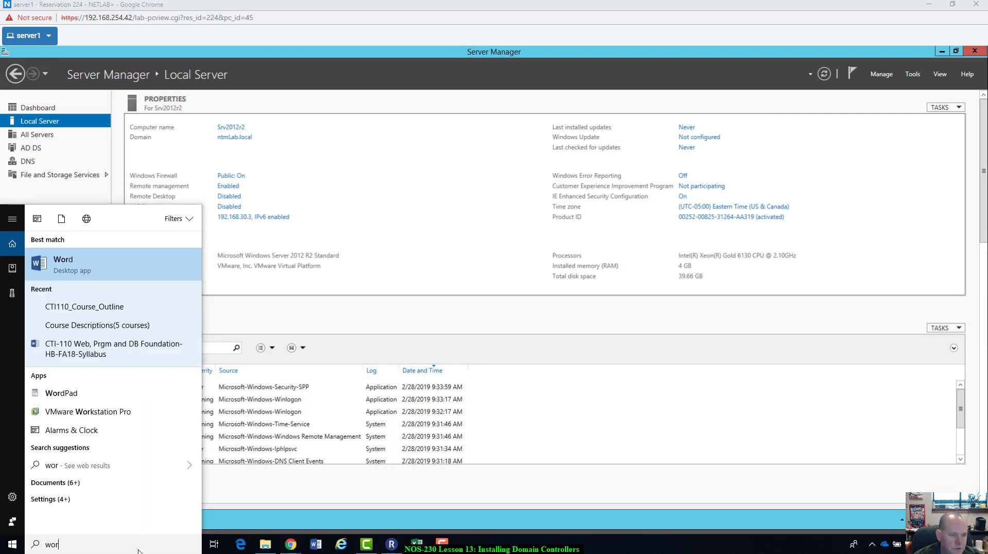
key("Return")
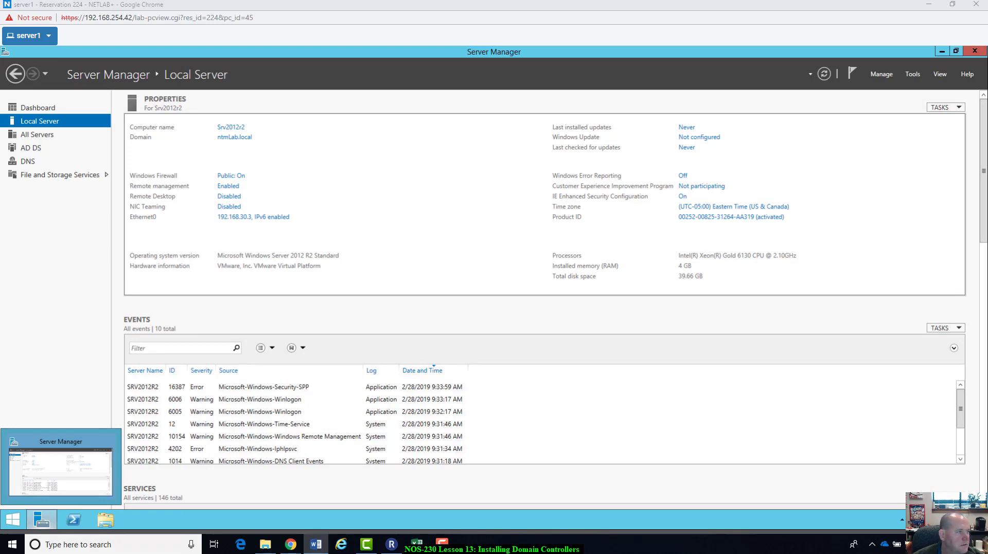
left_click_drag(365, 92, 462, 374)
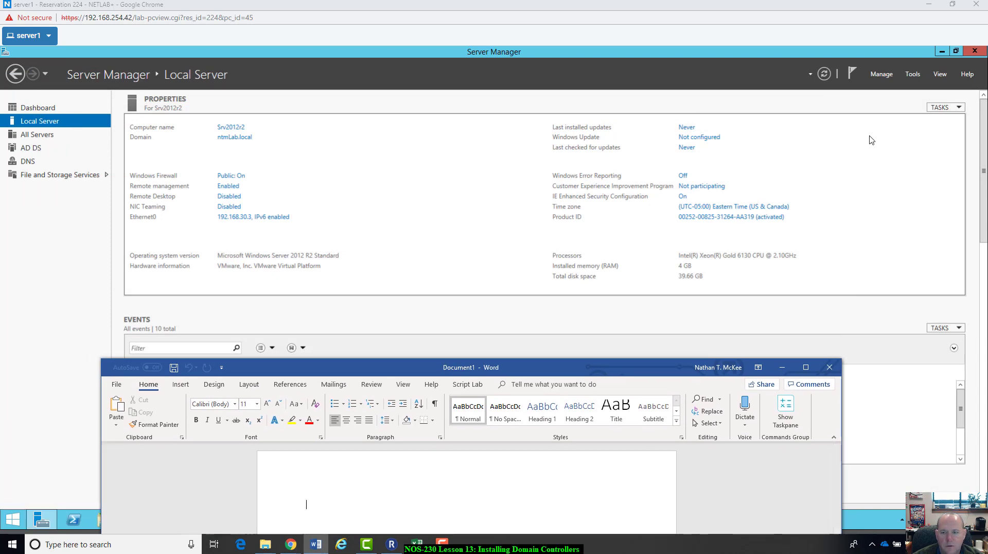
Step: Screenshot the Local Server page with Alt+PrtScn and paste it into Word
left_click(871, 140)
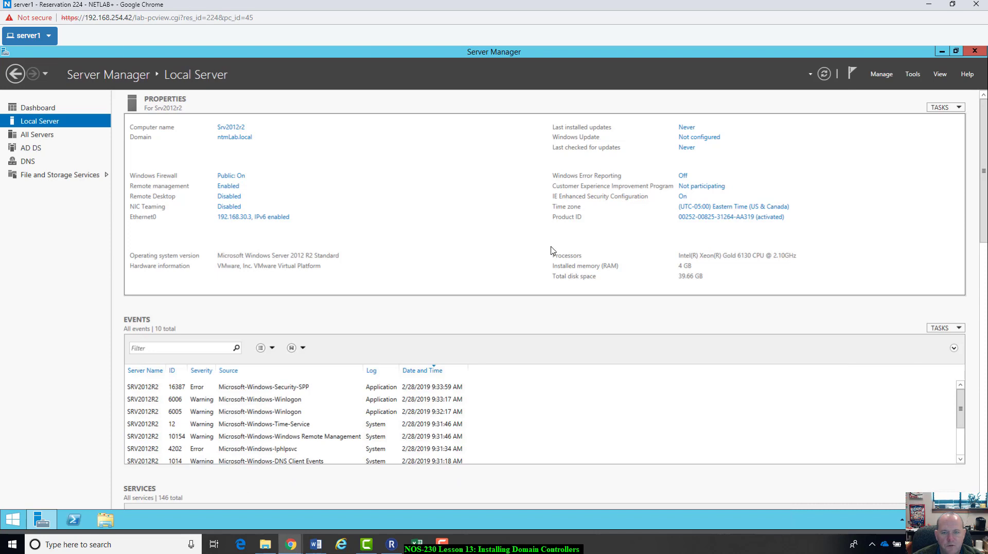
key("alt")
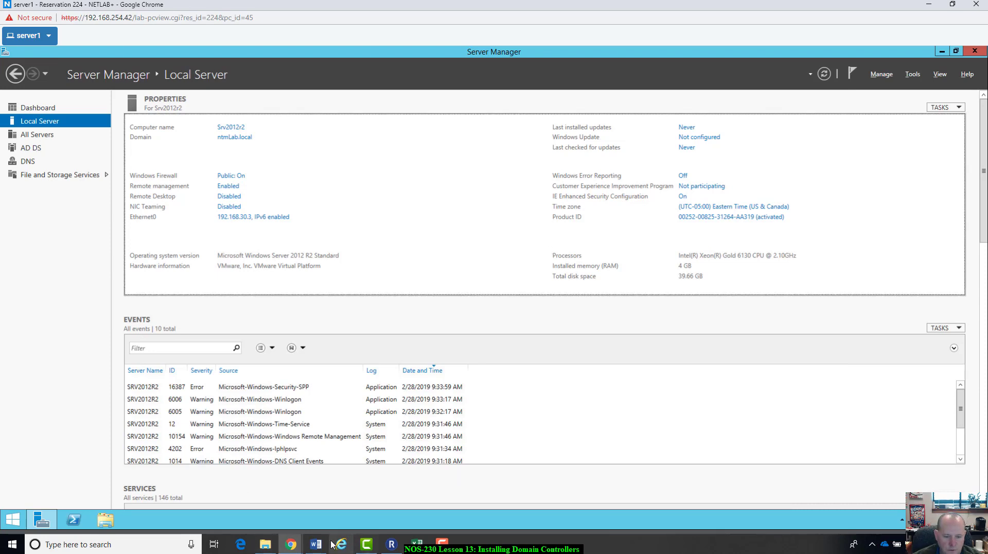
key("alt+Tab")
left_click_drag(496, 367, 538, 86)
key("ctrl+v")
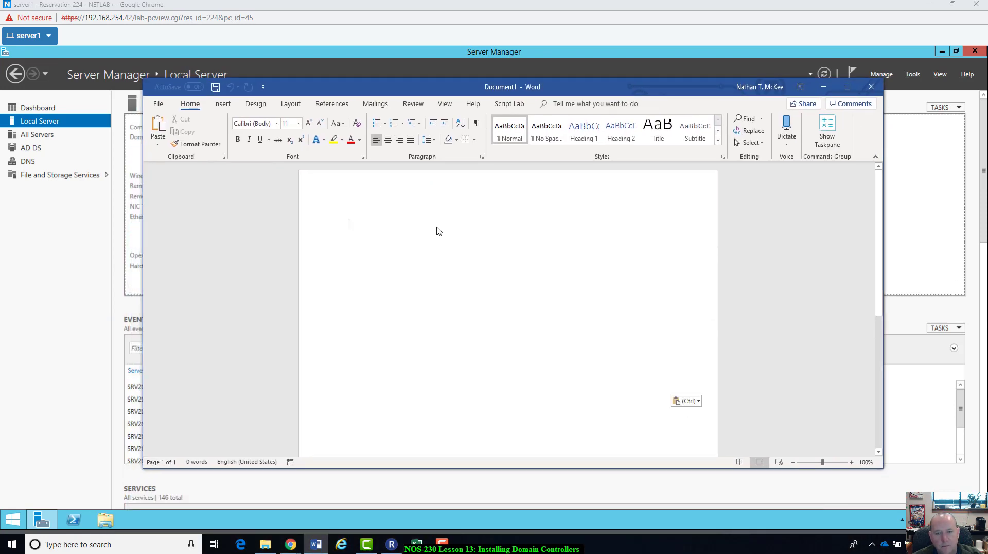
Step: Crop the right side and top off the pasted screenshot
left_click(556, 323)
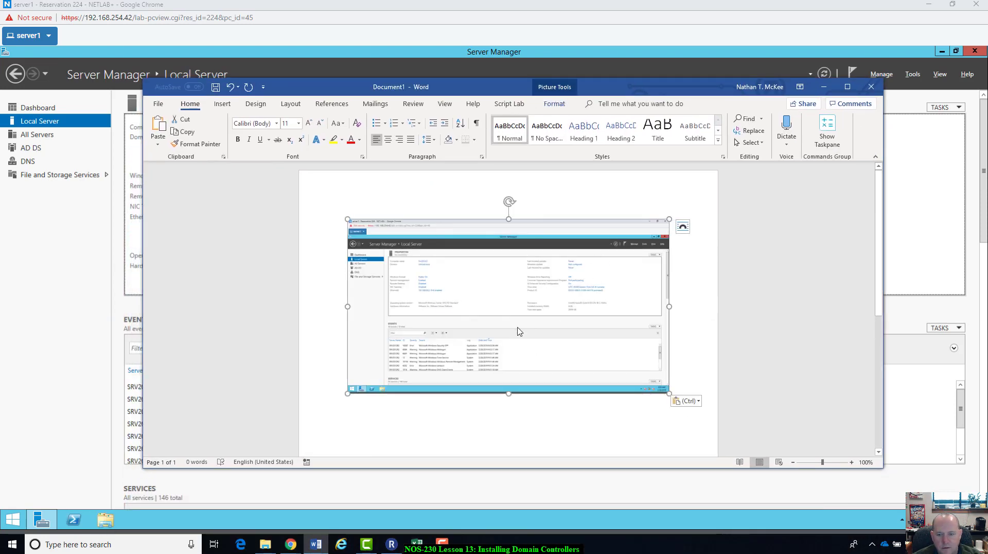
left_click(562, 104)
left_click(777, 127)
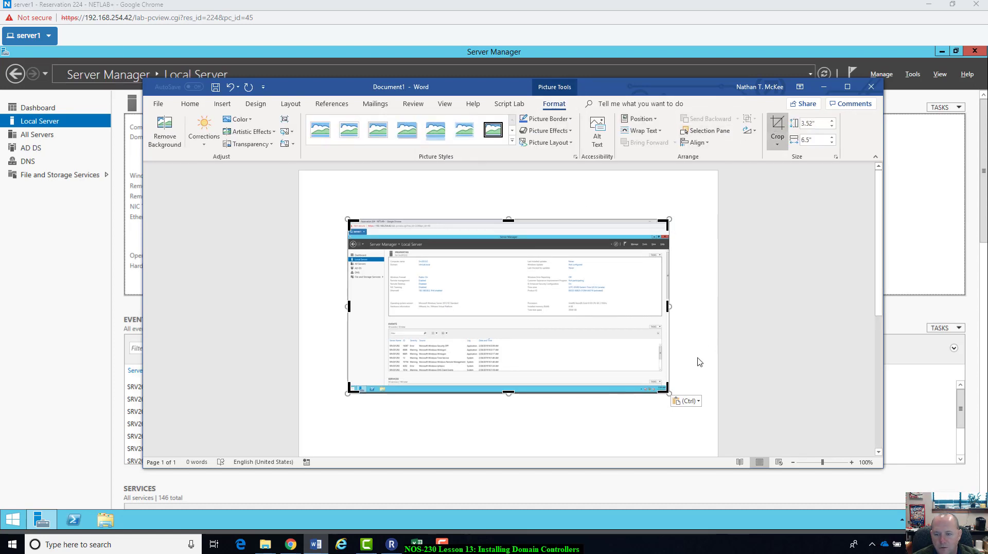
left_click_drag(666, 391, 514, 375)
left_click_drag(349, 225, 349, 252)
left_click(349, 250)
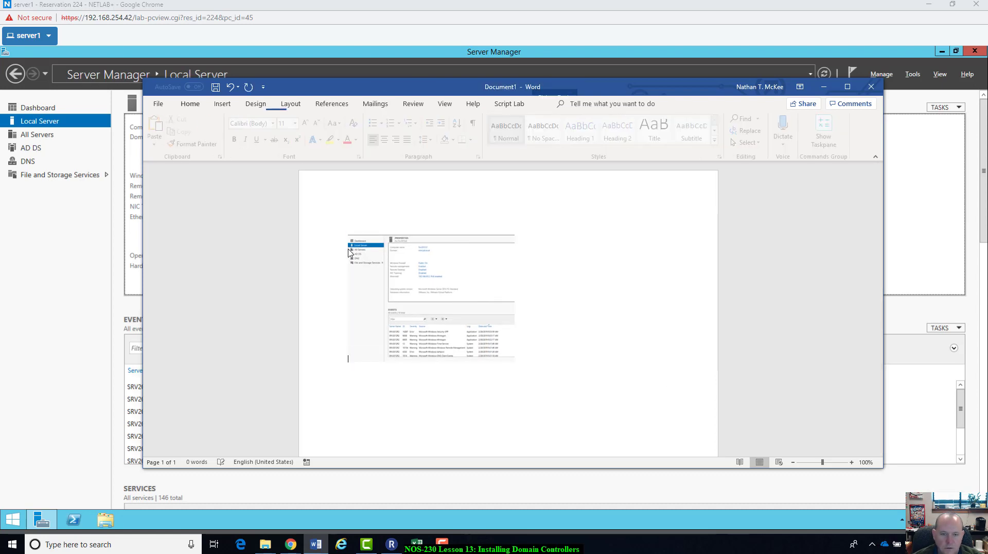
Step: Enlarge the screenshot to about 4.82 by 6.32 inches, slightly more, then minimize Word
left_click(512, 313)
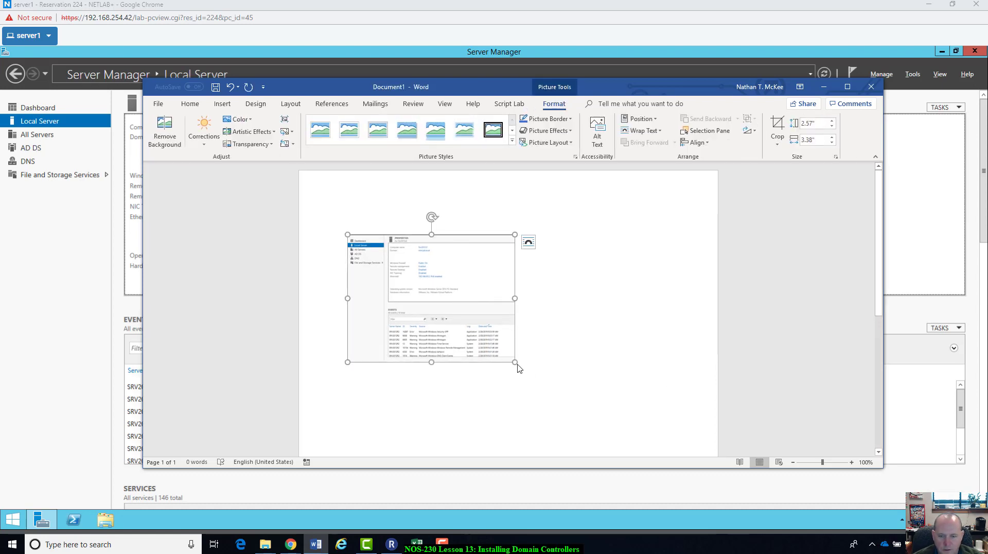
left_click_drag(518, 367, 661, 416)
scroll(649, 409, "down", 2)
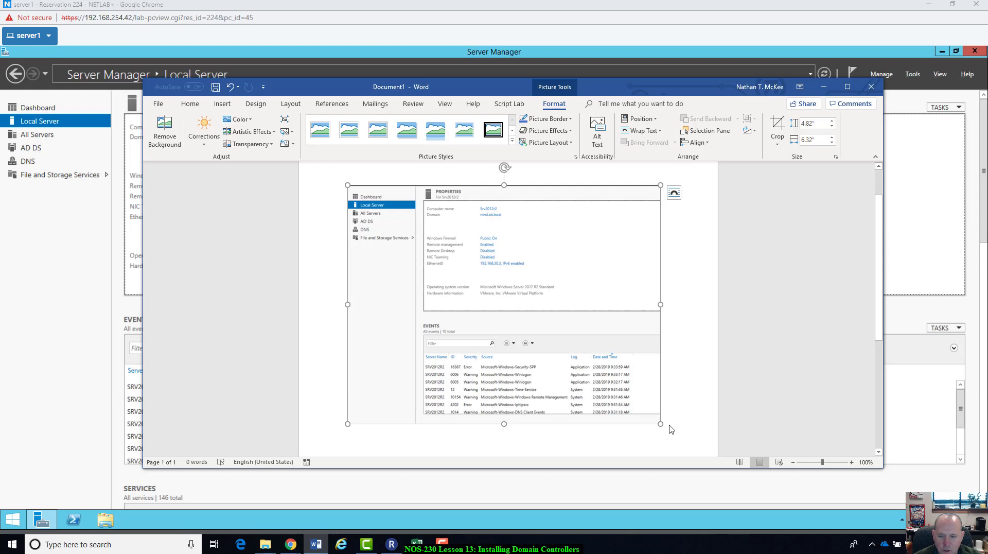
left_click_drag(664, 430, 693, 448)
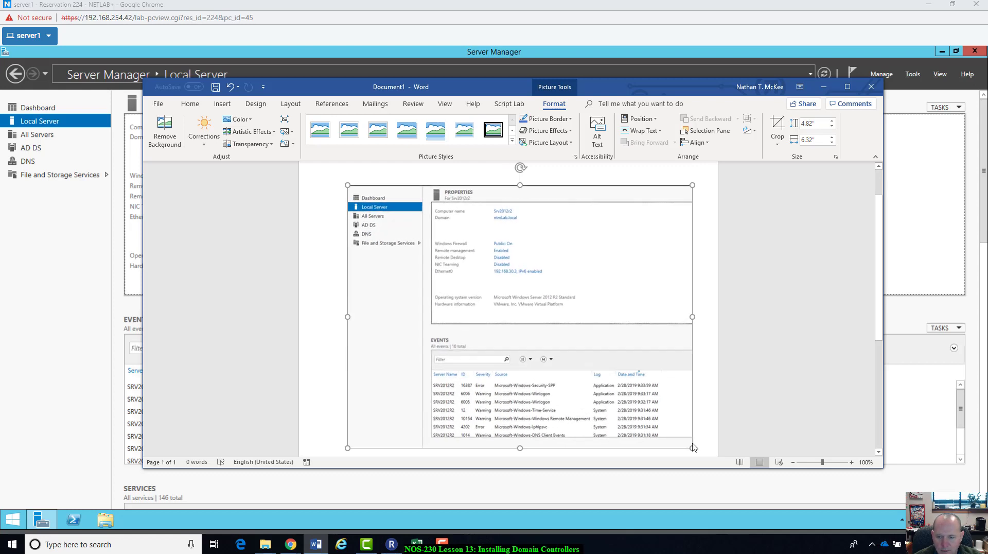
left_click(699, 404)
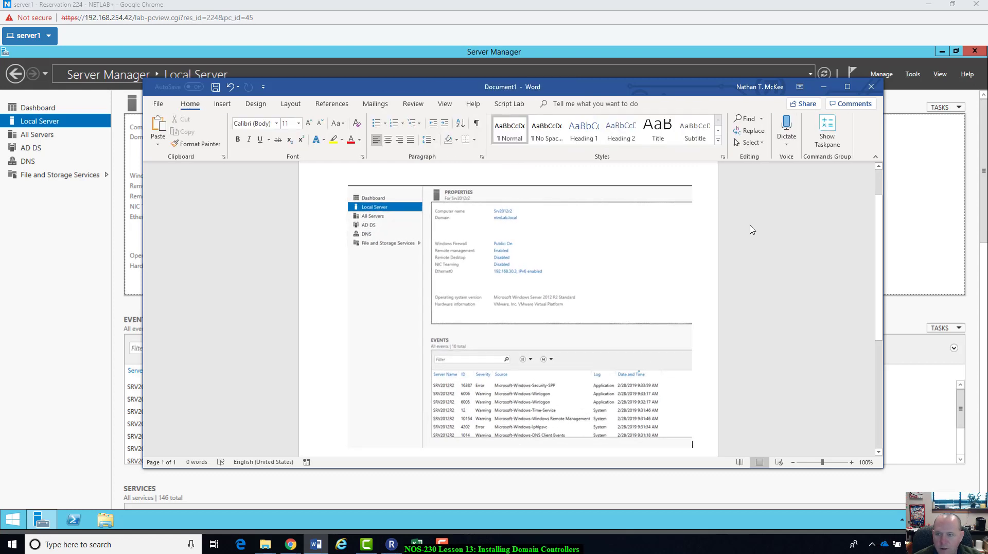
left_click_drag(725, 94, 719, 215)
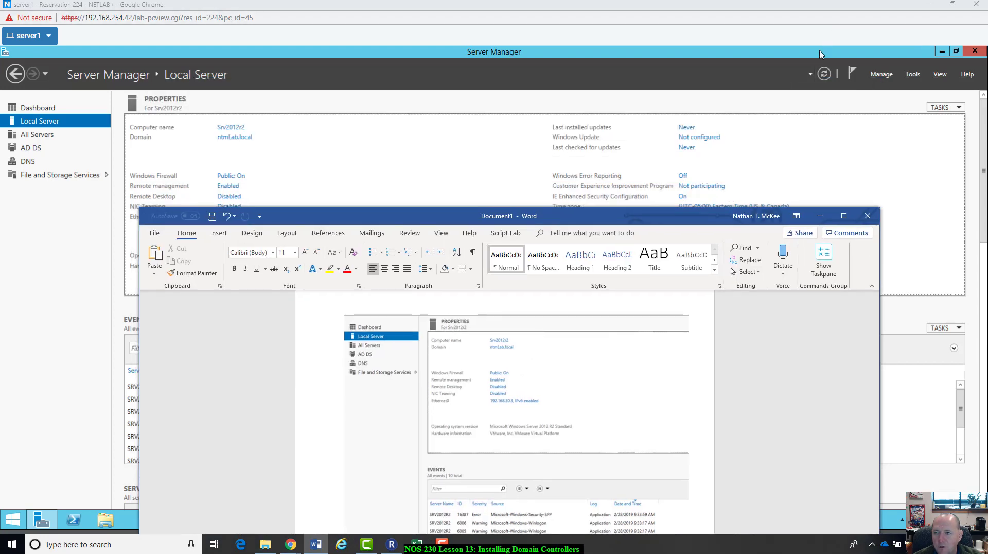
left_click(820, 54)
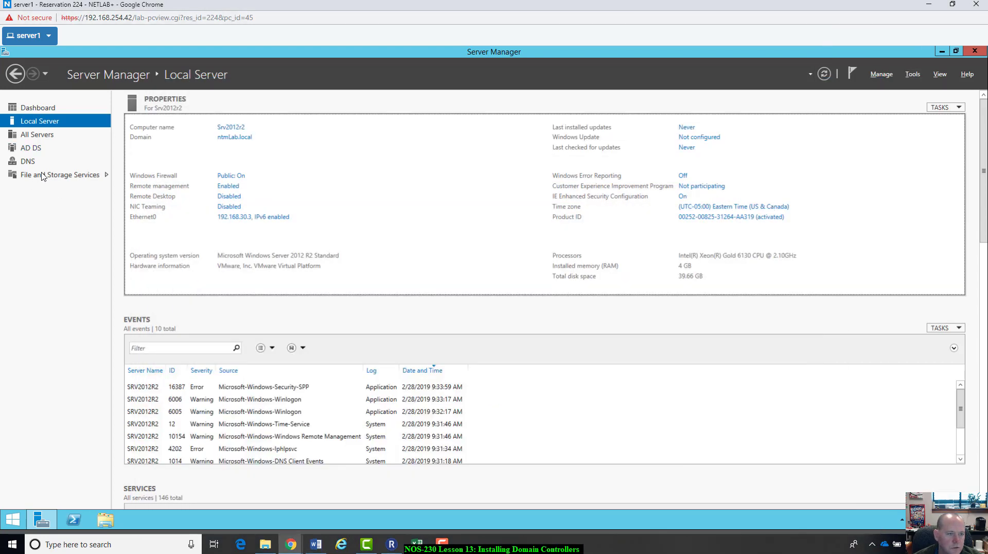
Step: Open DNS Manager for SRV2012R2 and display the ntmLab.local forward lookup zone's SOA, NS and host records
left_click(25, 162)
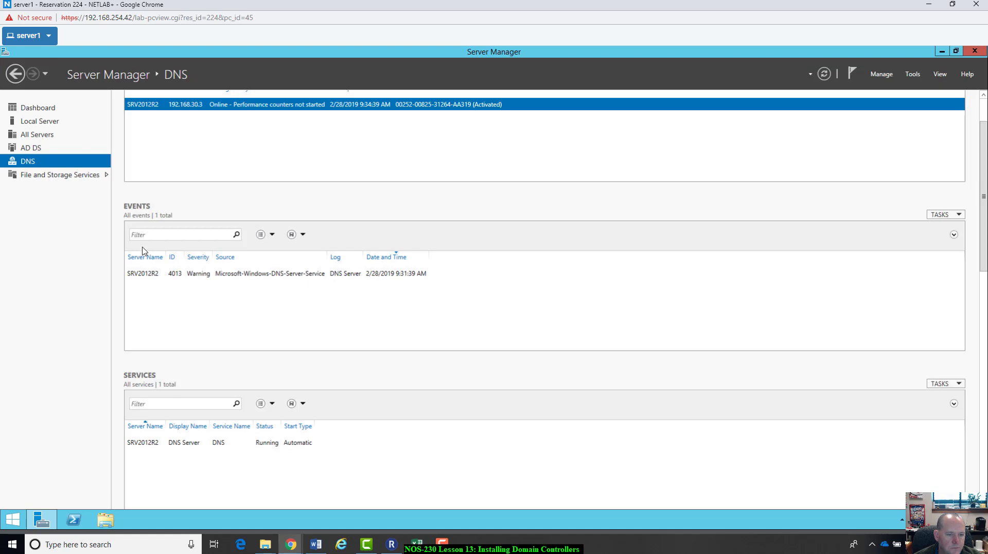
right_click(157, 109)
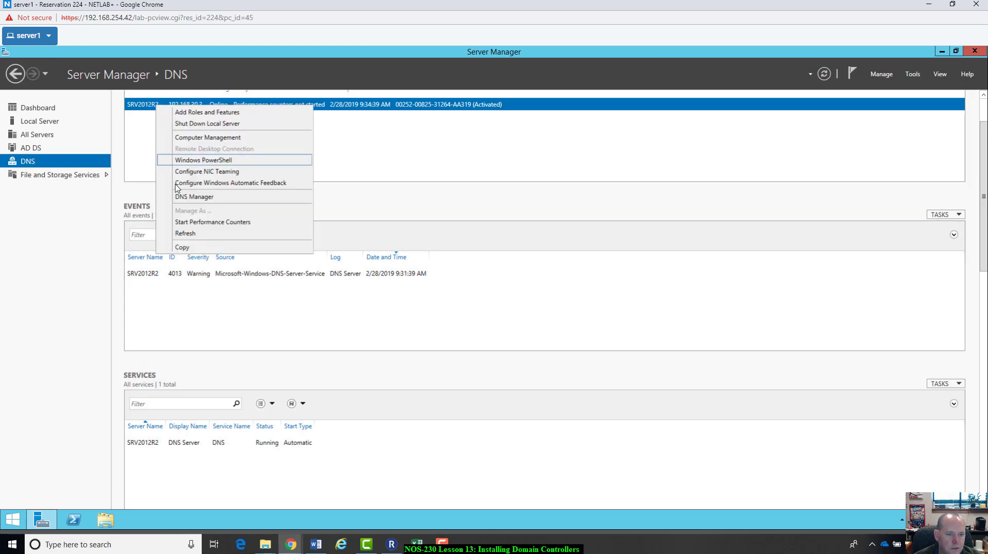
left_click(985, 109)
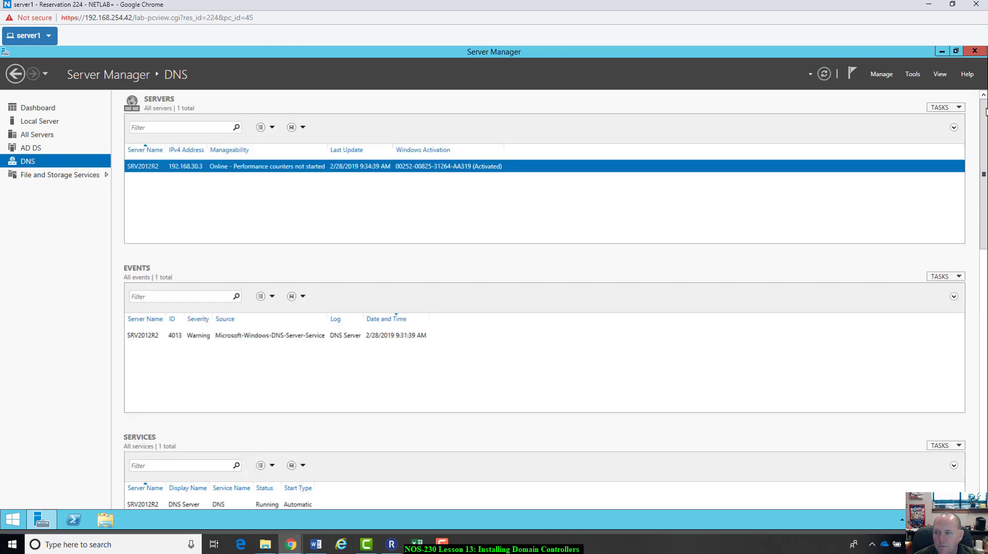
right_click(156, 165)
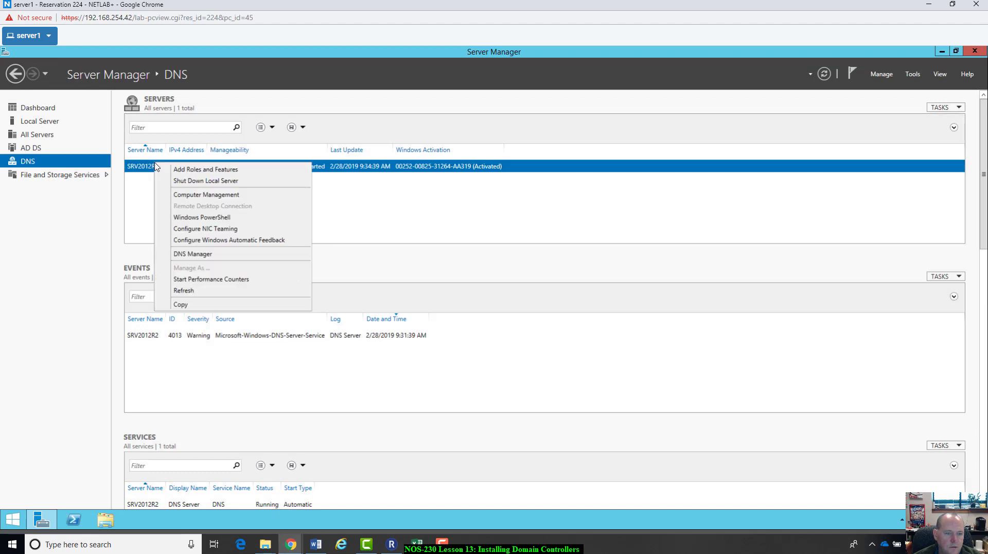
left_click(178, 256)
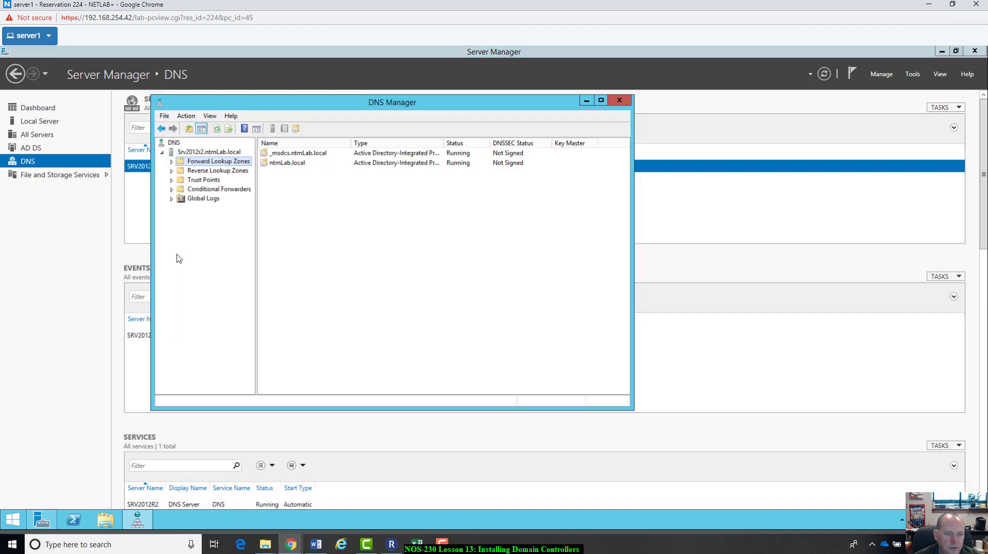
left_click(172, 162)
left_click(213, 180)
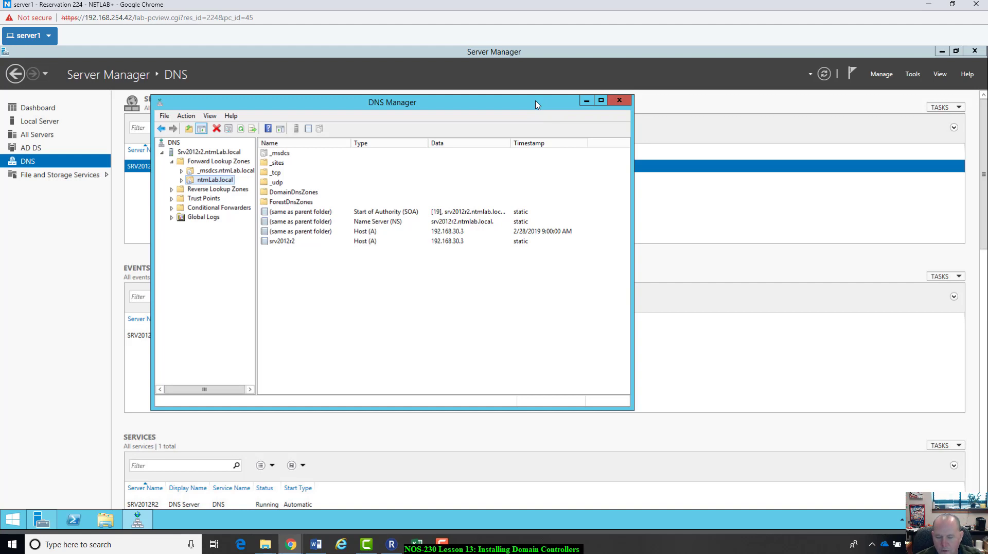
left_click(316, 550)
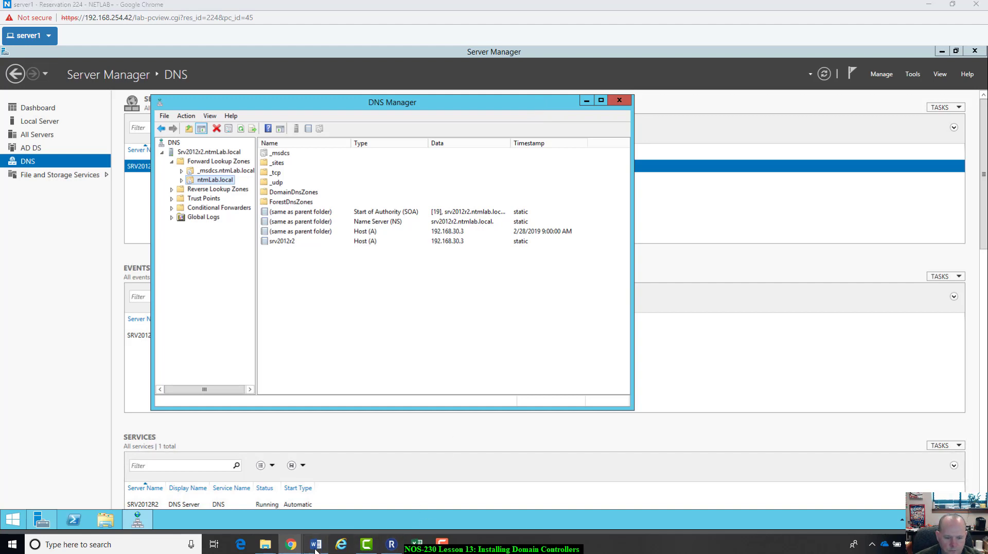
Step: Paste the DNS Manager screenshot on a new line below the first image
scroll(757, 265, "down", 5)
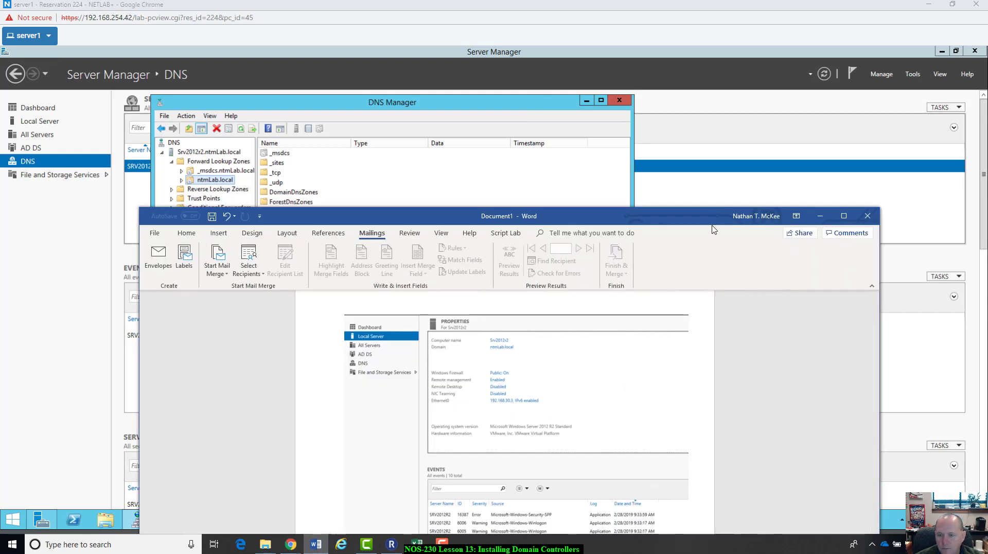
left_click_drag(792, 120, 825, 39)
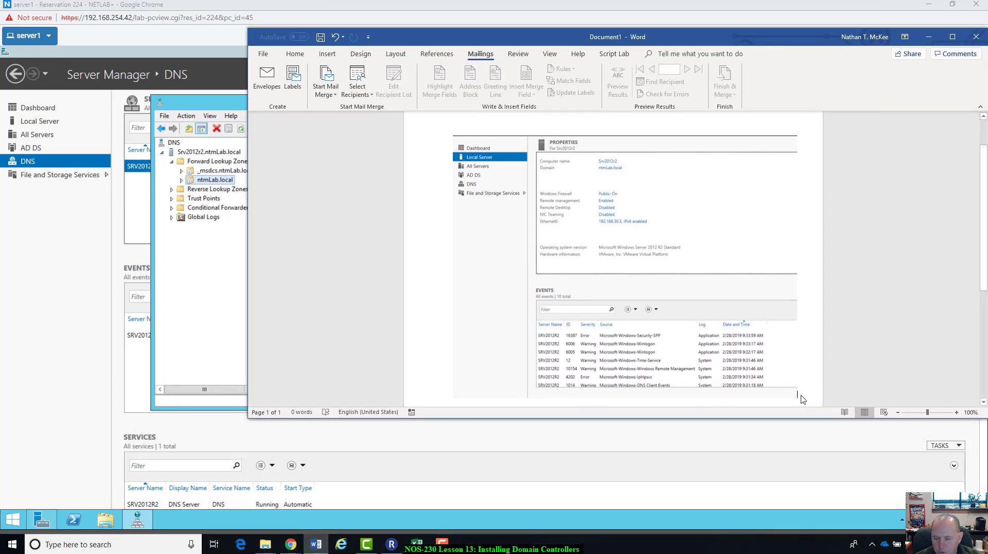
key("Return")
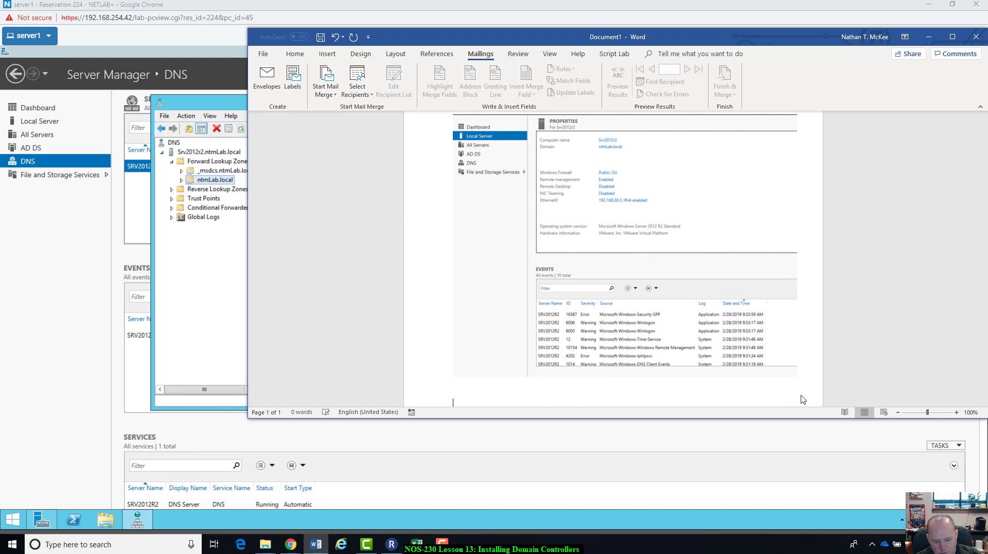
key("ctrl+v")
Step: Crop the screenshot to the DNS Manager window and enlarge it to 7 inches wide
left_click(597, 362)
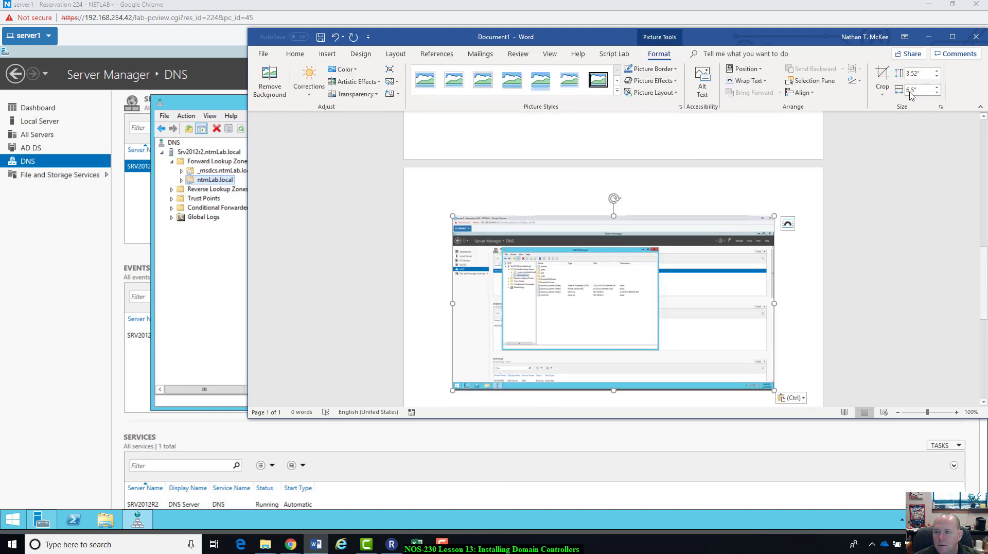
left_click(883, 80)
left_click_drag(769, 391, 649, 326)
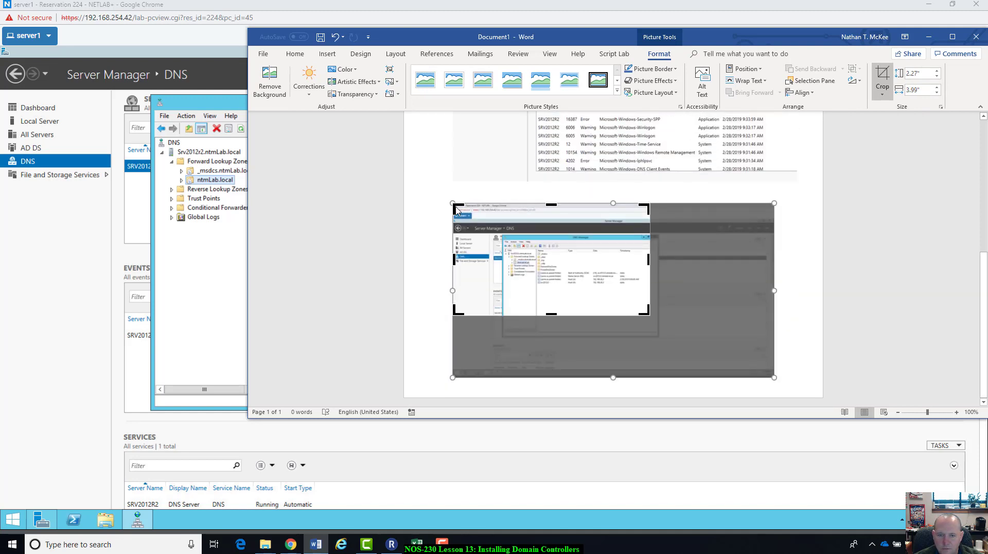
left_click_drag(456, 211, 503, 236)
left_click(633, 367)
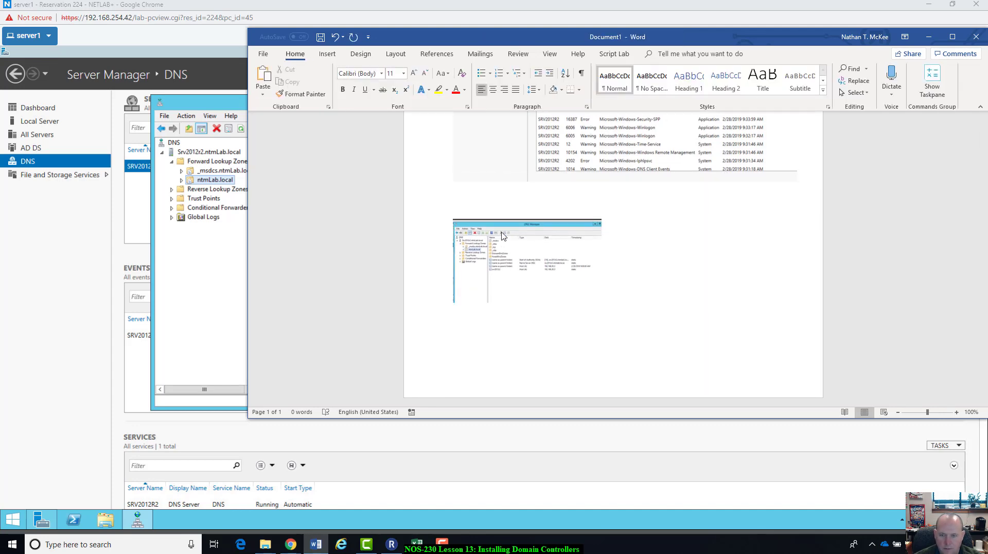
left_click(564, 280)
left_click_drag(602, 307, 807, 347)
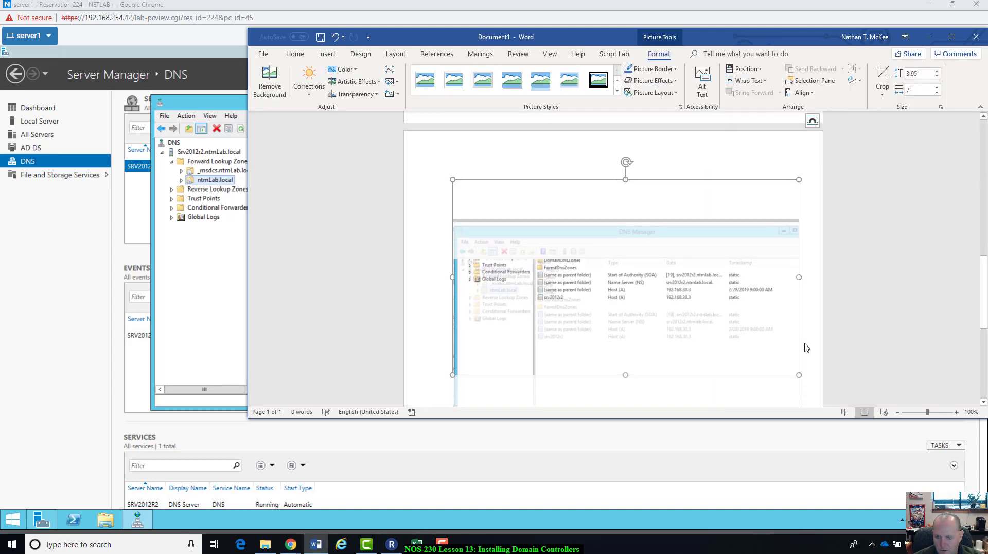
left_click(813, 311)
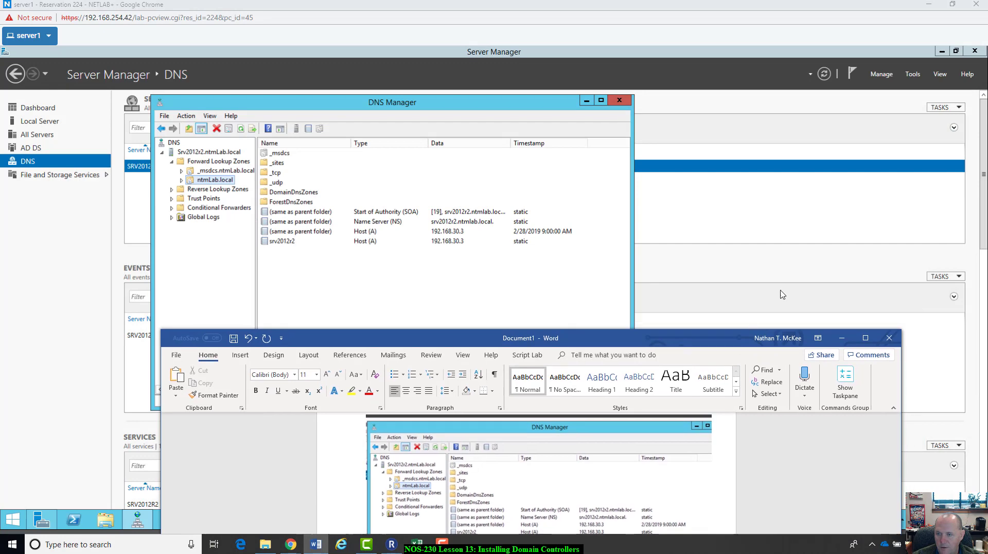
left_click(819, 222)
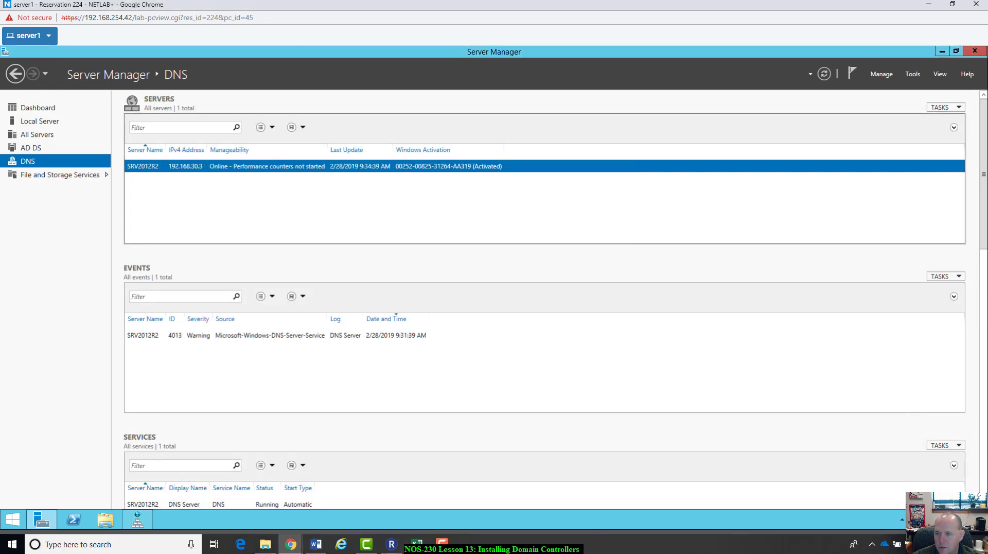
Step: Open SRV2012R2's properties from Domain Controllers in Active Directory Users and Computers, then close it
left_click(913, 75)
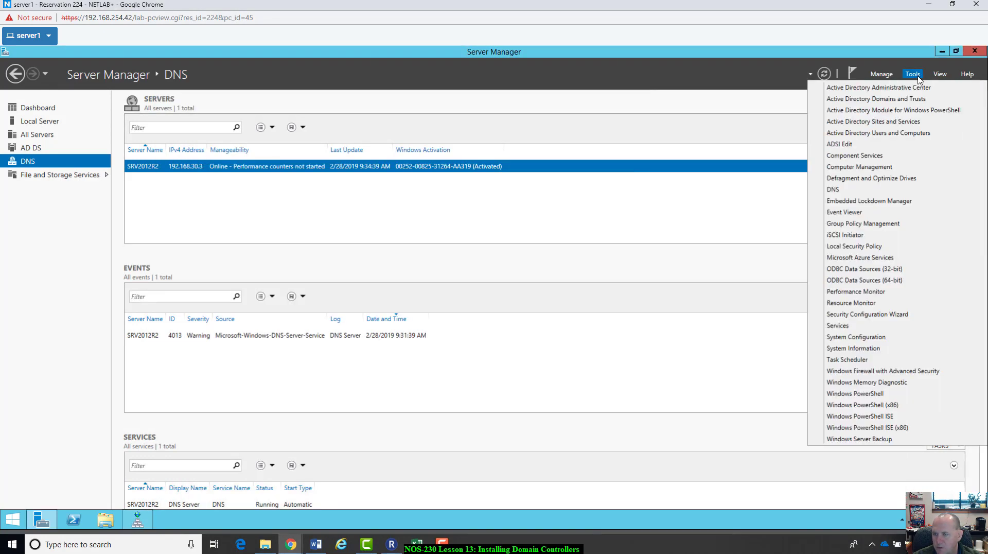
left_click(884, 133)
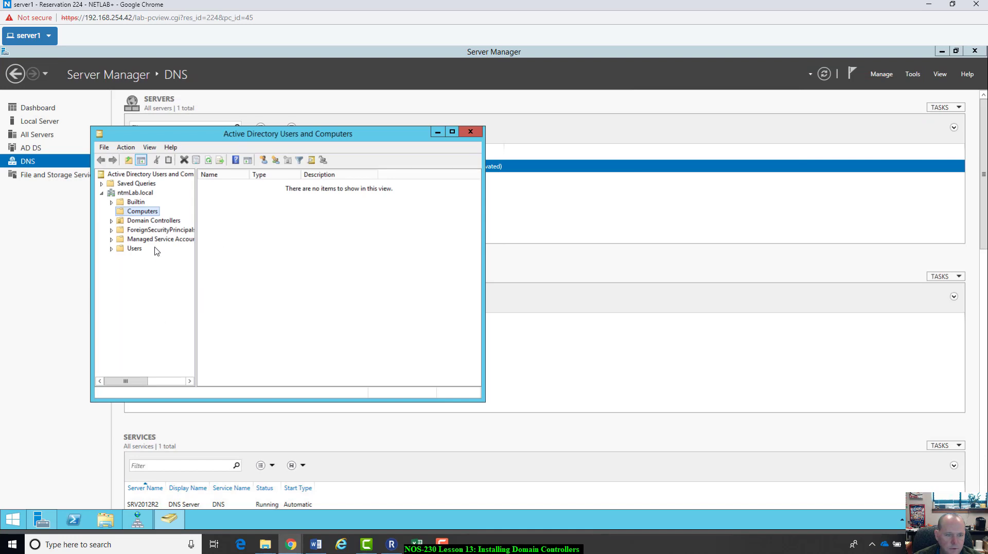
left_click_drag(219, 134, 274, 128)
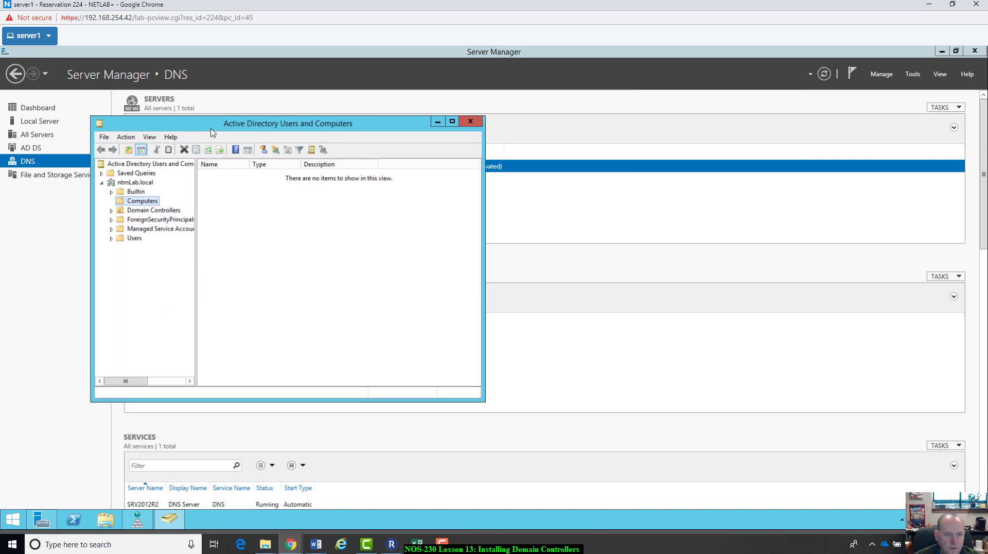
left_click_drag(211, 130, 361, 139)
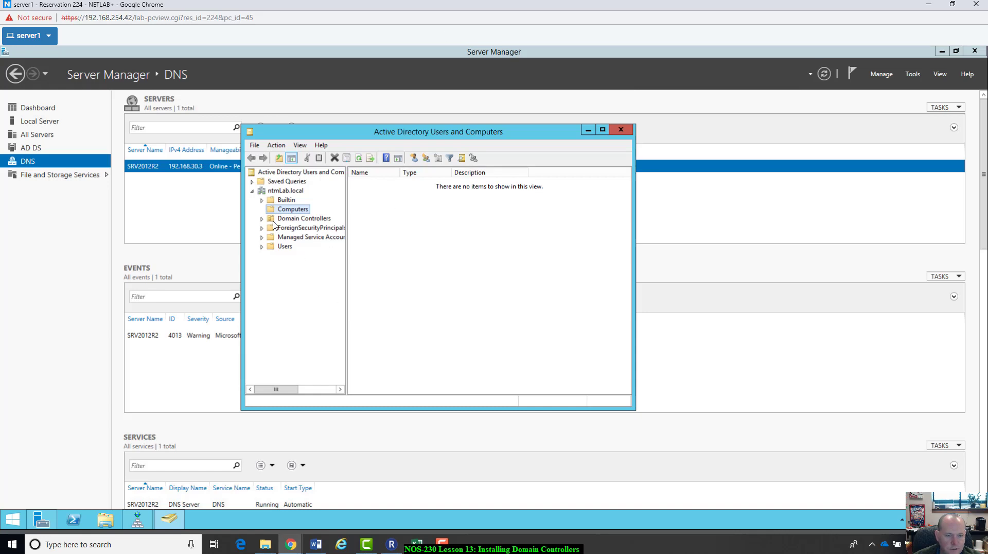
left_click(297, 219)
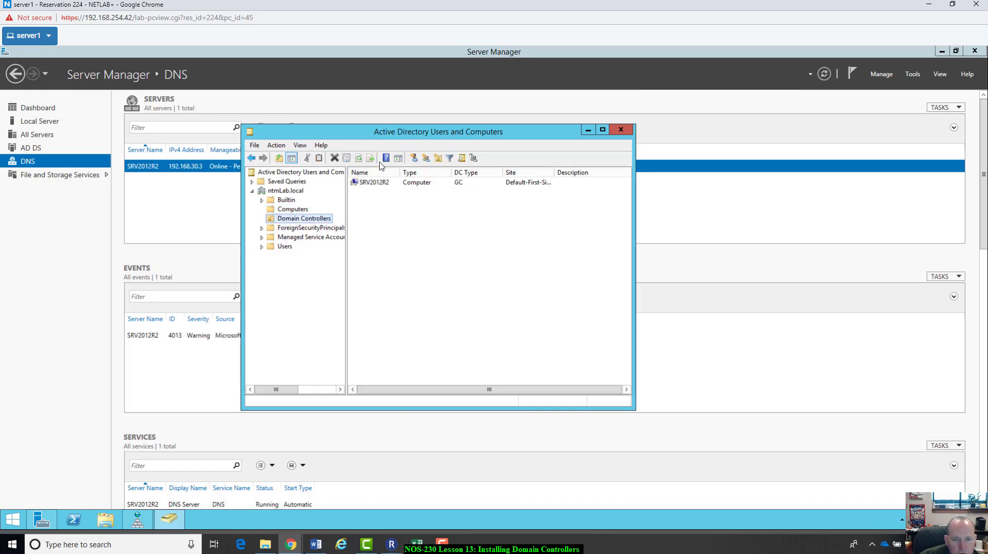
double_click(373, 184)
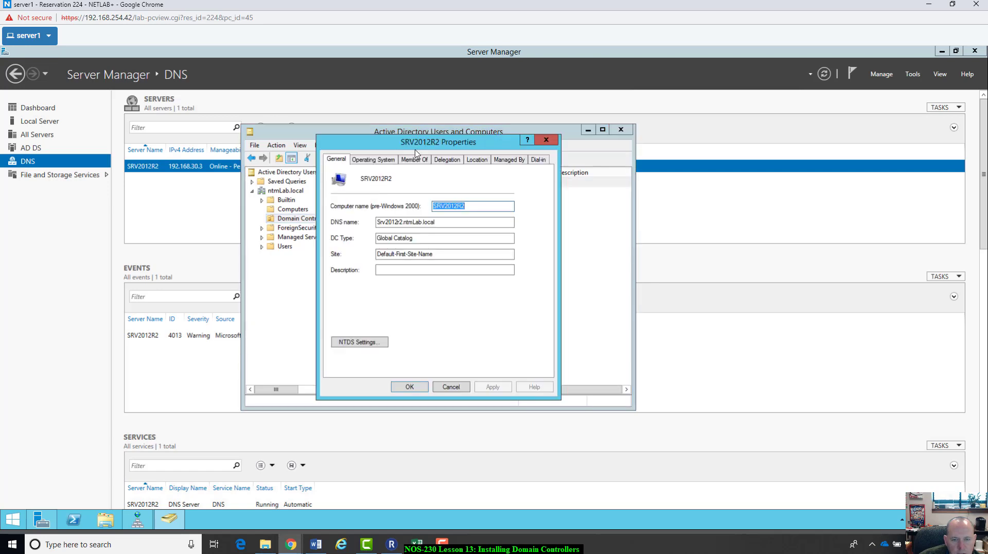
left_click_drag(421, 148, 420, 299)
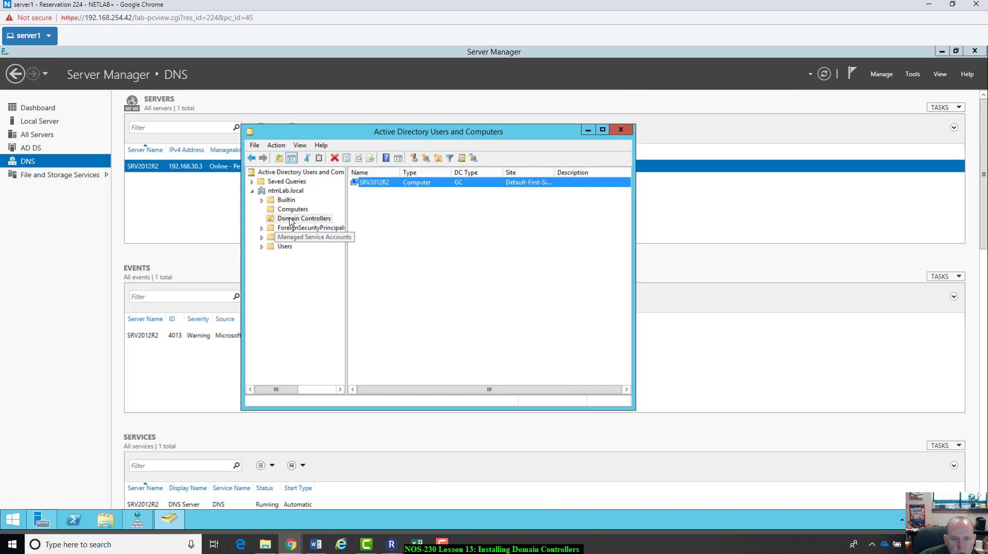
left_click(621, 129)
Step: Reopen SRV2012R2's properties and review its Operating System, Member Of, Delegation, Location, Managed By and Dial-in tabs
left_click(912, 75)
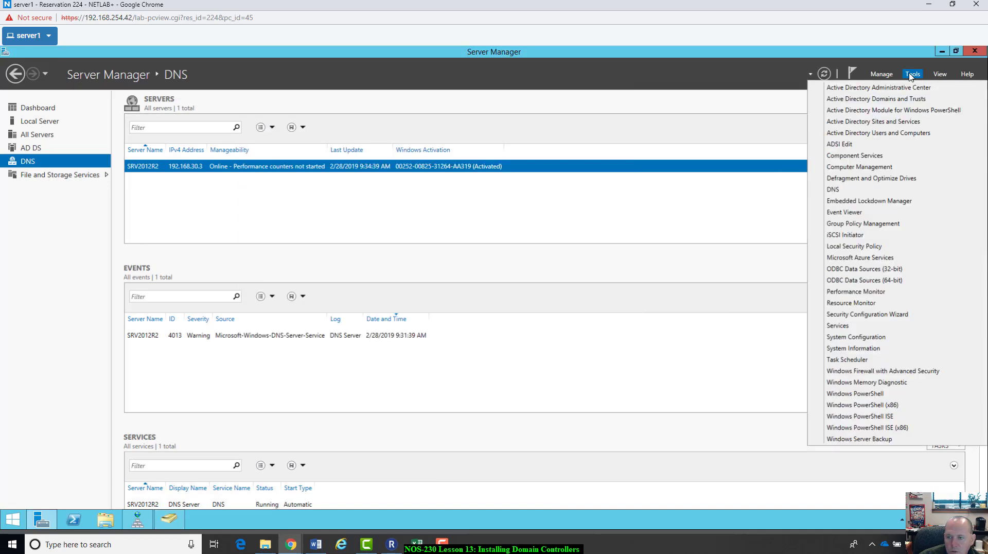
left_click(870, 133)
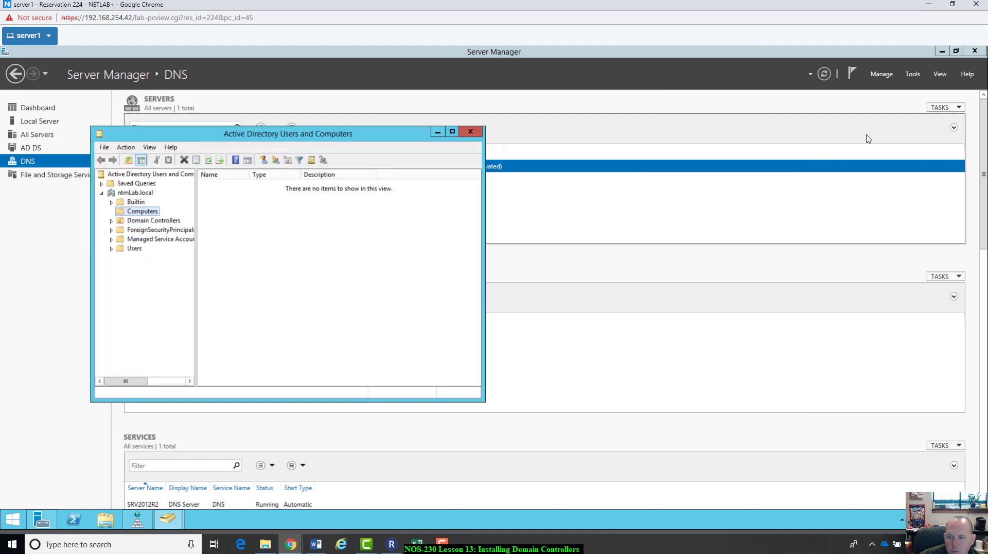
left_click(148, 221)
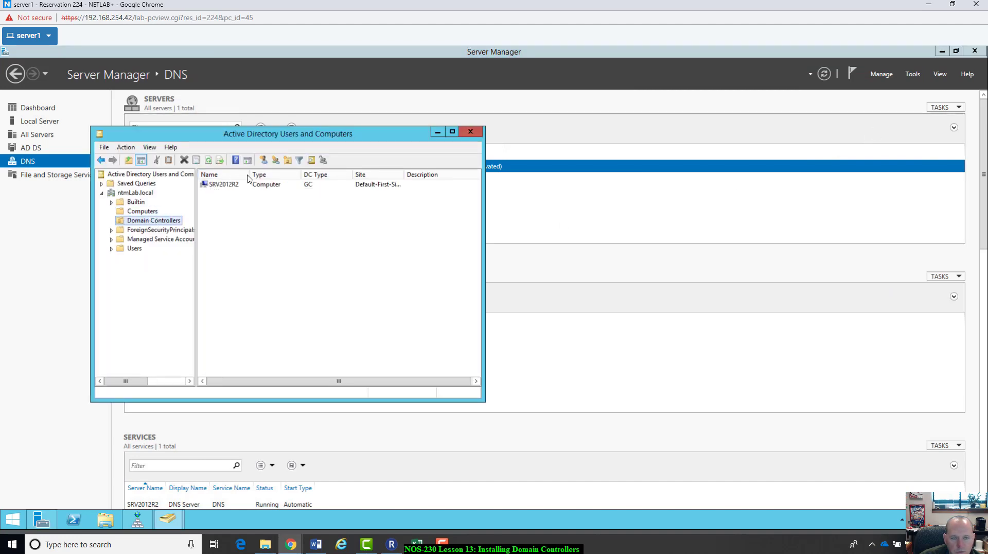
double_click(227, 185)
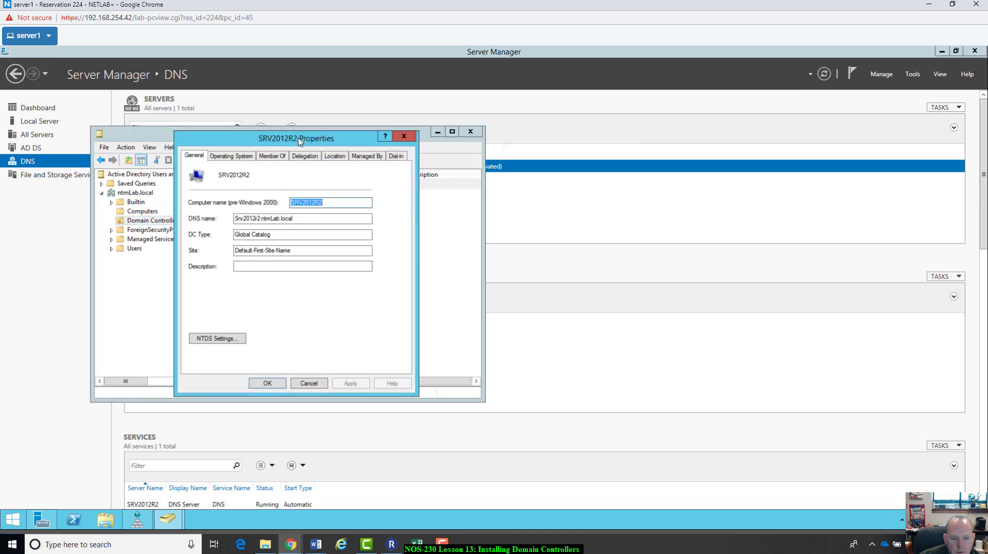
left_click(233, 156)
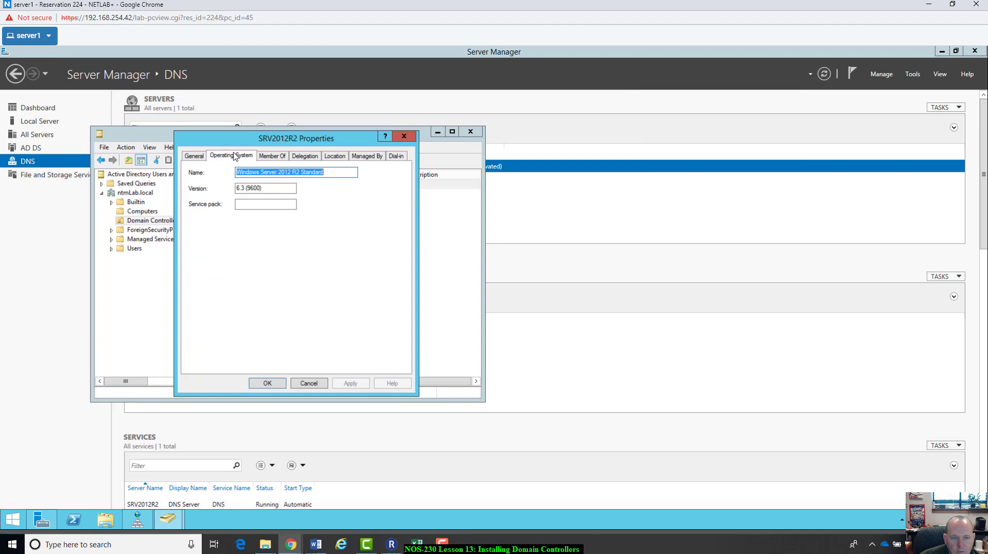
left_click(274, 155)
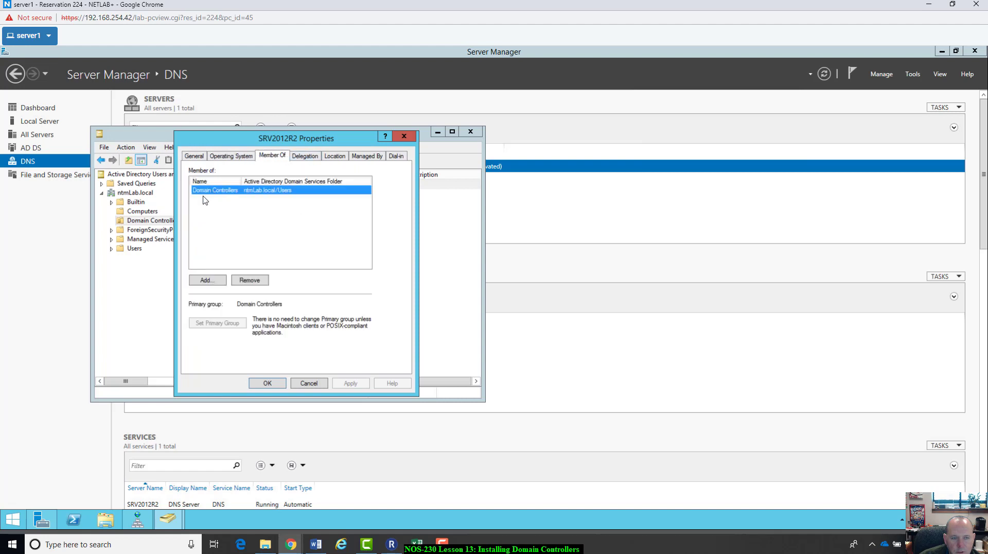
left_click(317, 157)
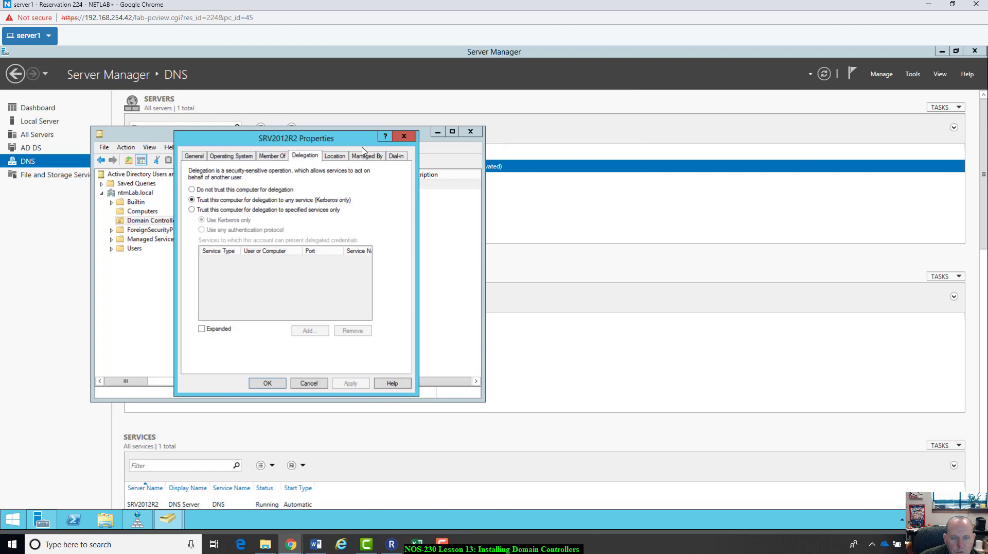
left_click(339, 156)
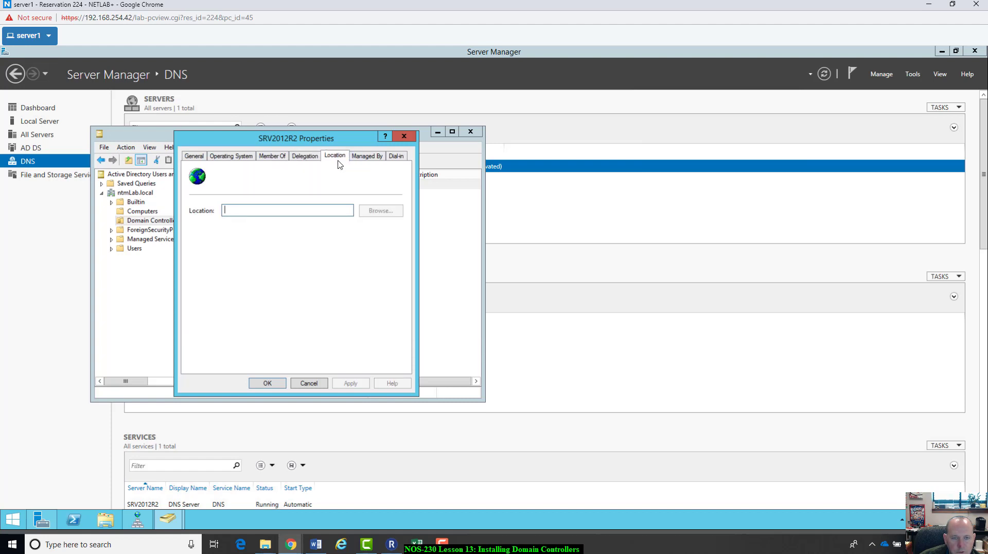
left_click(354, 158)
left_click(400, 156)
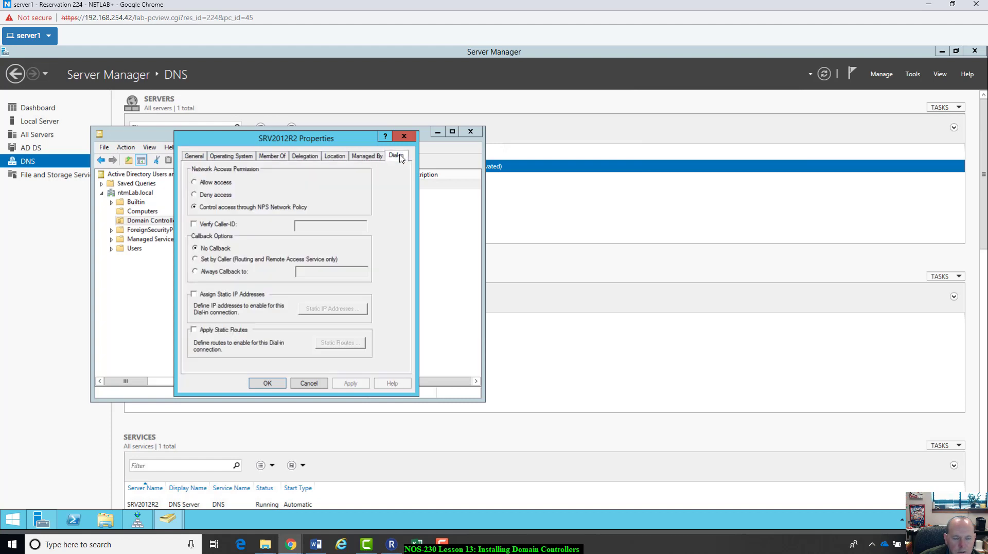
Step: Return to SRV2012R2's General tab and capture the properties dialog with Alt+PrtScn
left_click(277, 157)
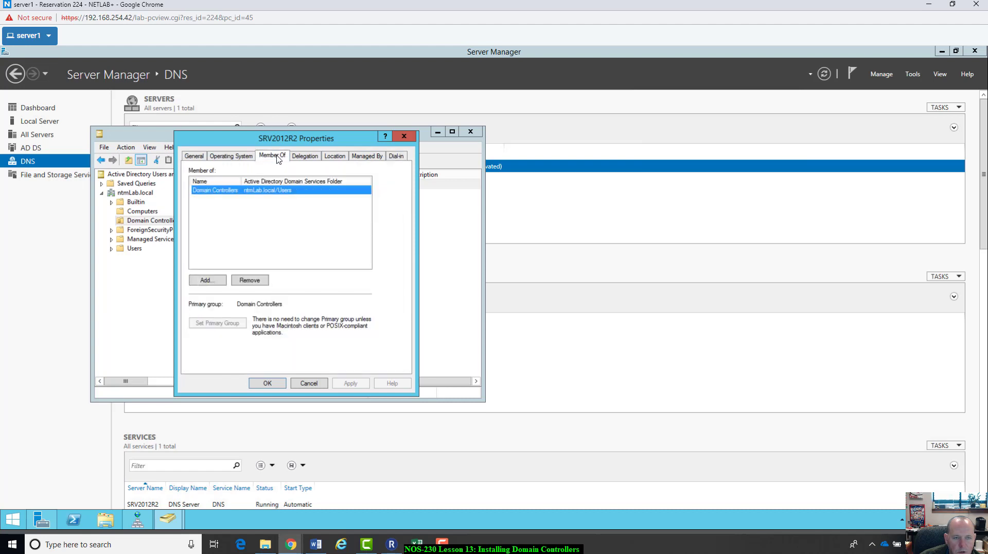
left_click(229, 158)
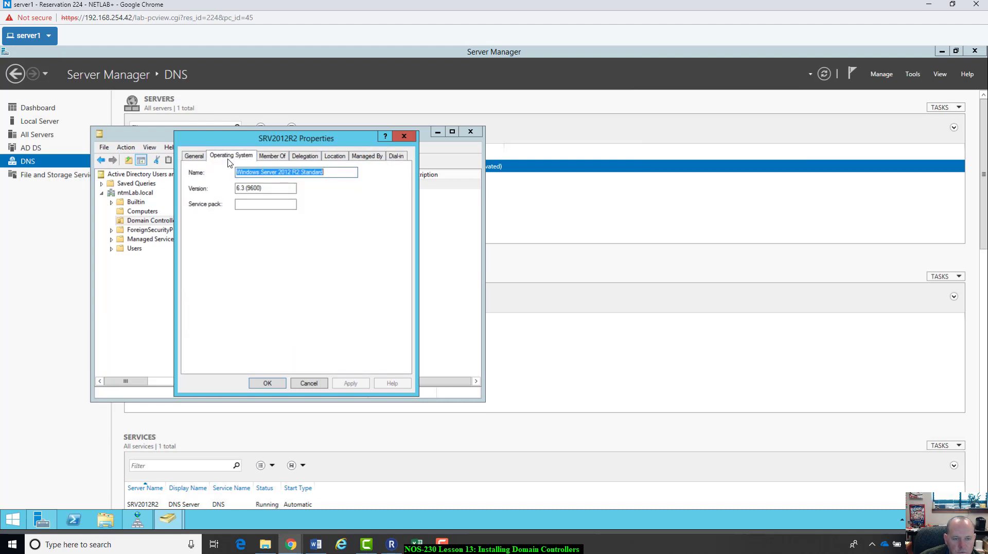
left_click(195, 156)
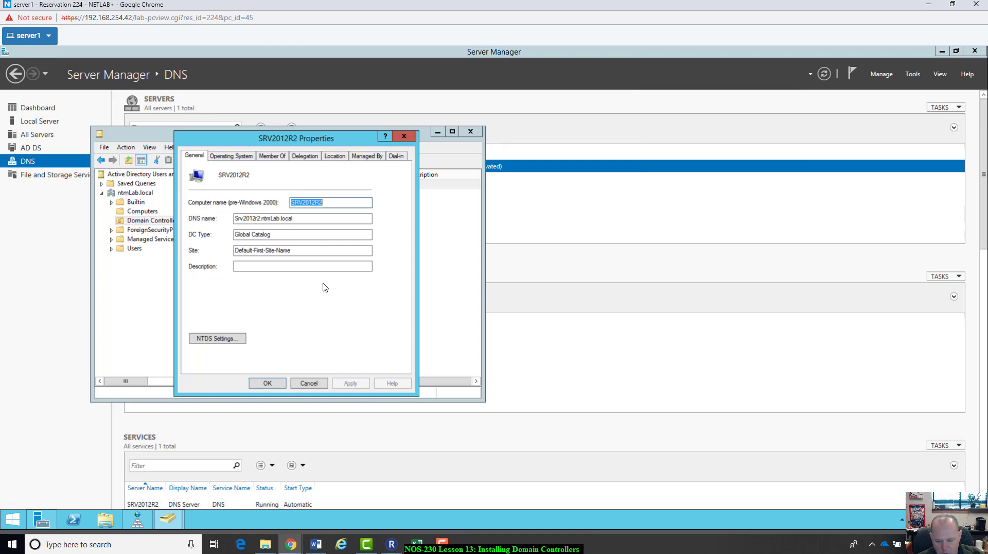
key("alt")
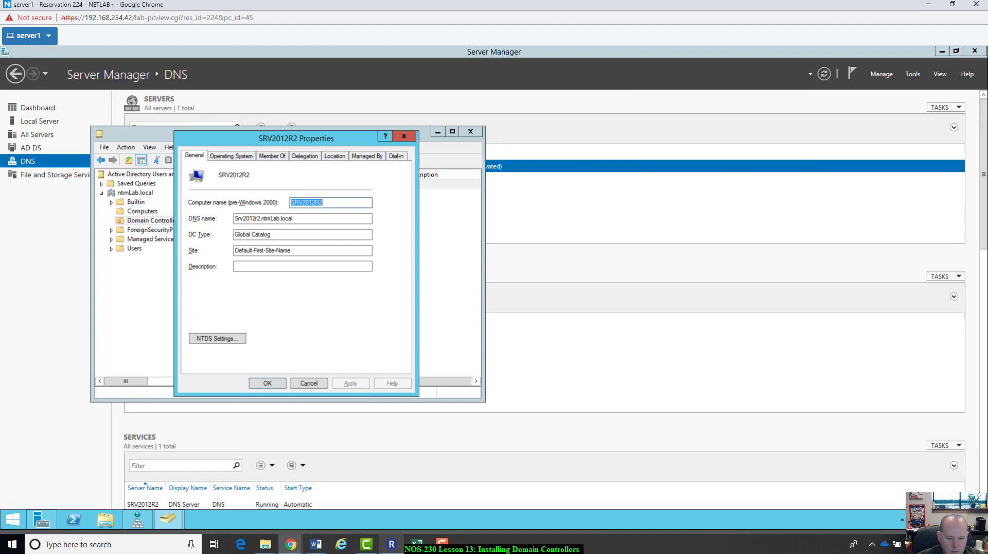
left_click(315, 544)
Step: Paste the SRV2012R2 properties screenshot into Word and crop it down to the dialog
left_click_drag(578, 341, 610, 57)
scroll(454, 392, "down", 3)
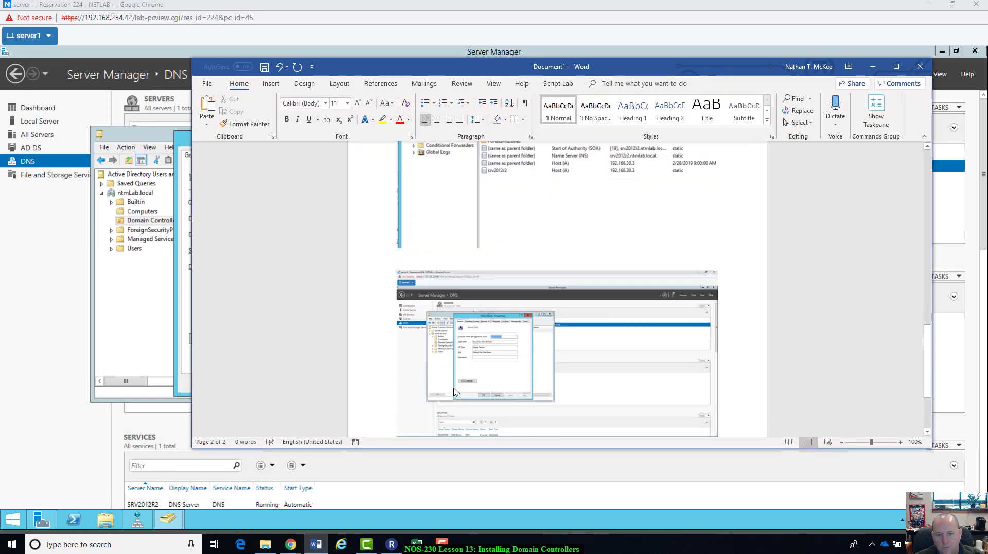
key("ctrl+v")
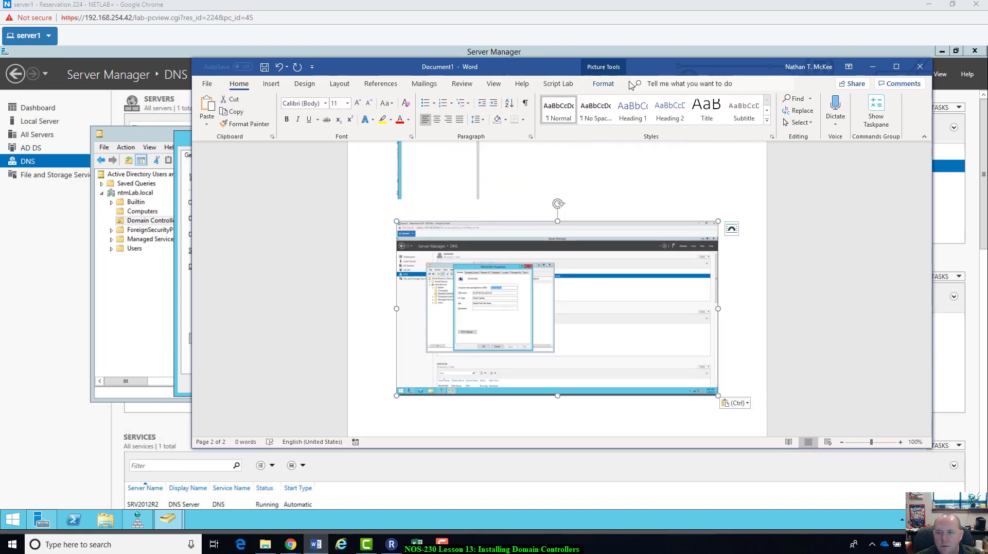
left_click(603, 84)
left_click(827, 108)
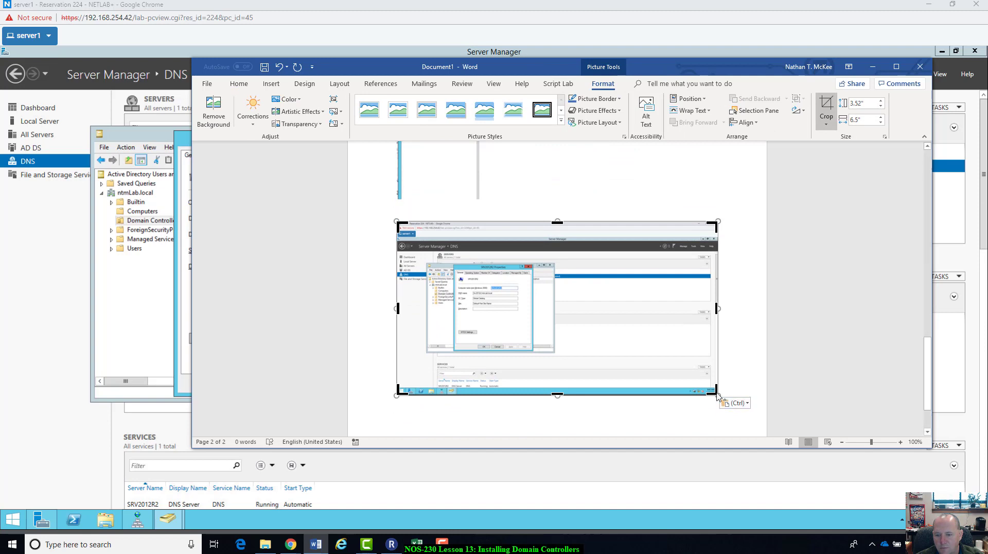
left_click_drag(712, 394, 541, 357)
left_click_drag(402, 226, 424, 261)
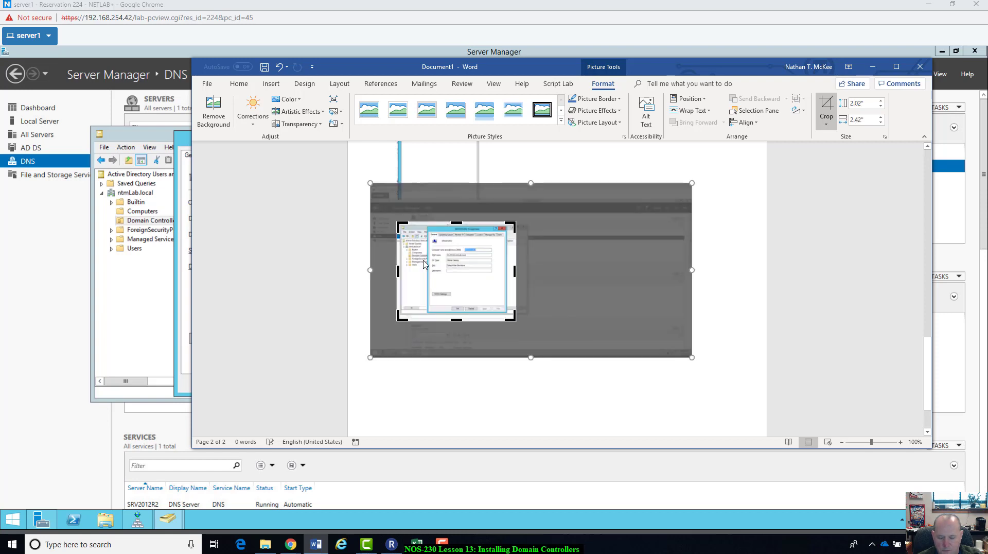
key("Return")
Step: Undo the crop and enlarge the picture to about 5.96 by 7.13 inches
key("ctrl+z")
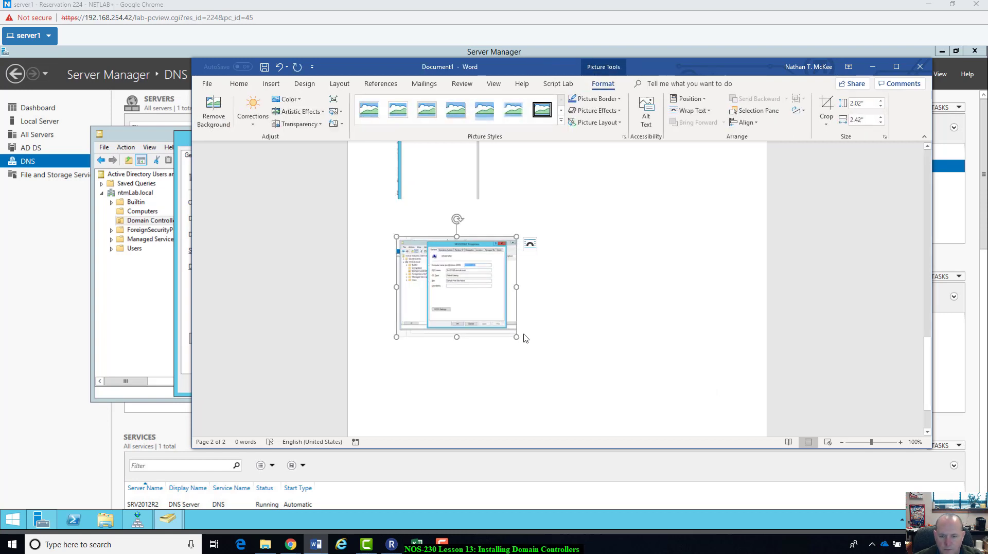
left_click_drag(517, 343, 760, 398)
scroll(760, 397, "up", 10)
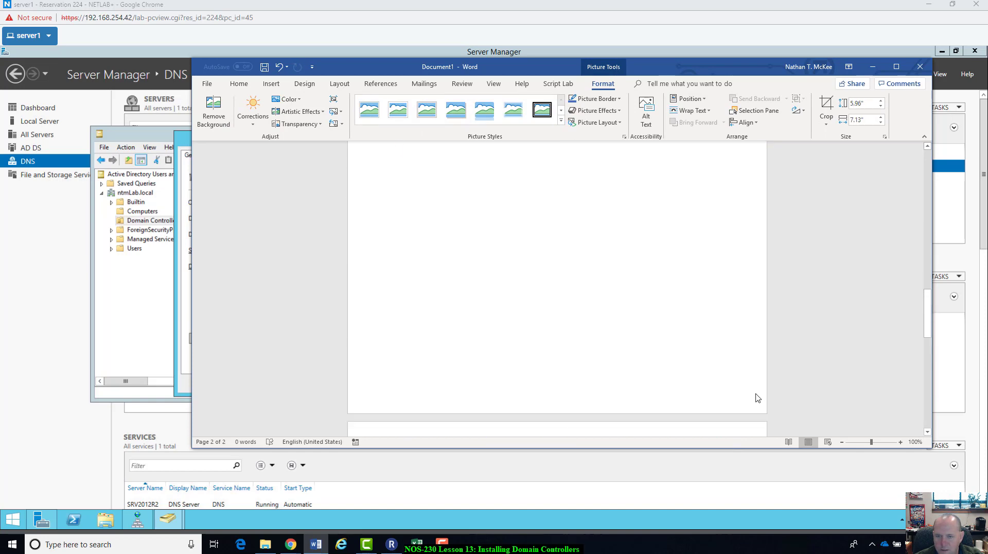
scroll(758, 398, "down", 8)
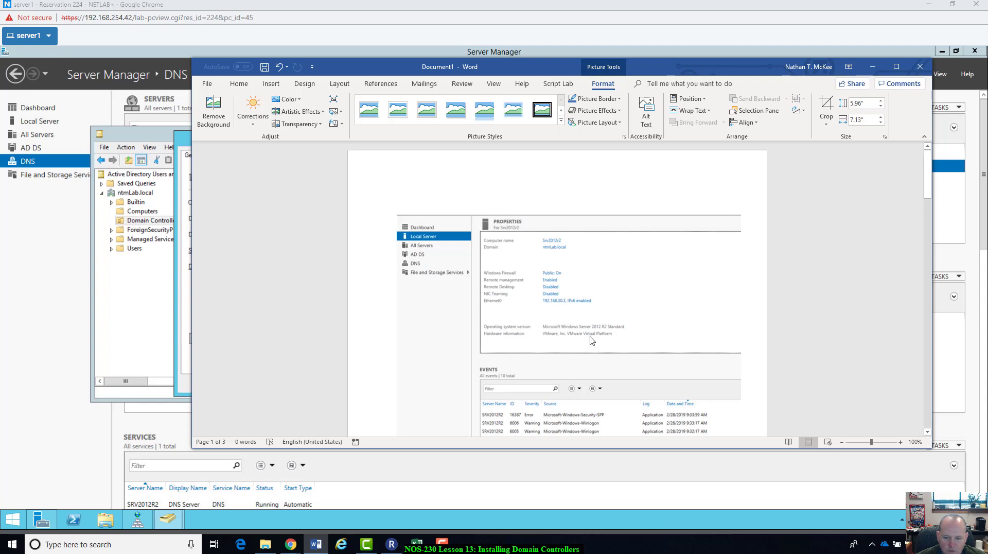
scroll(591, 340, "down", 1)
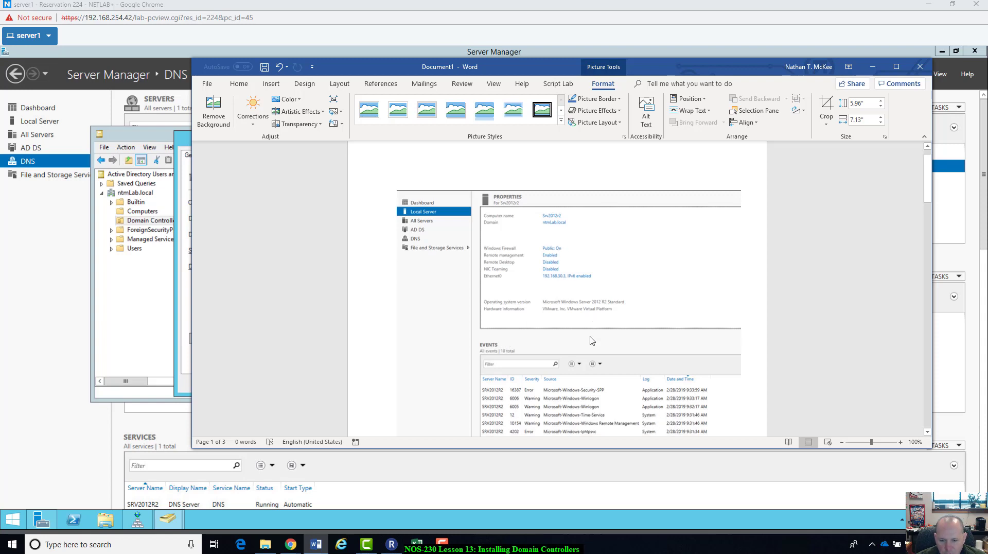
scroll(590, 340, "up", 1)
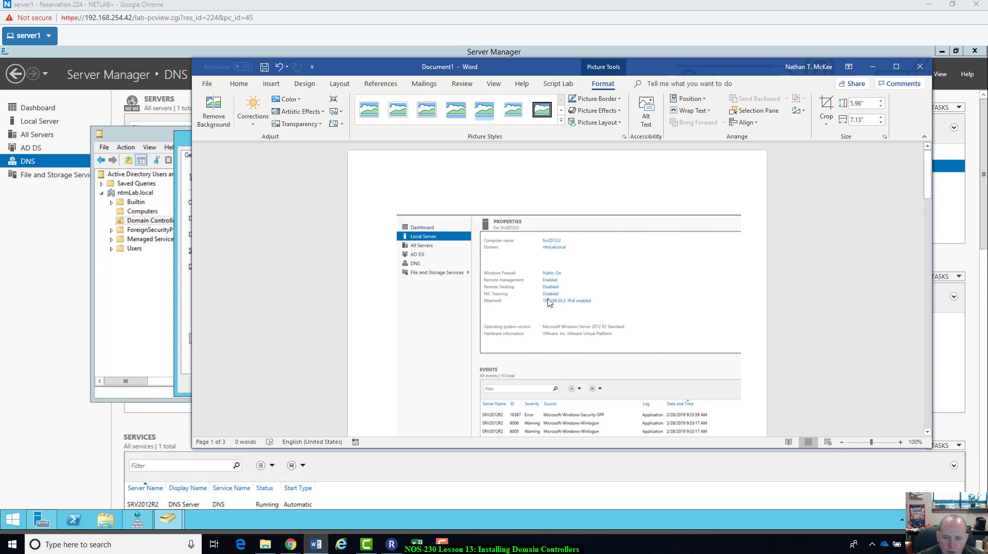
scroll(617, 328, "down", 10)
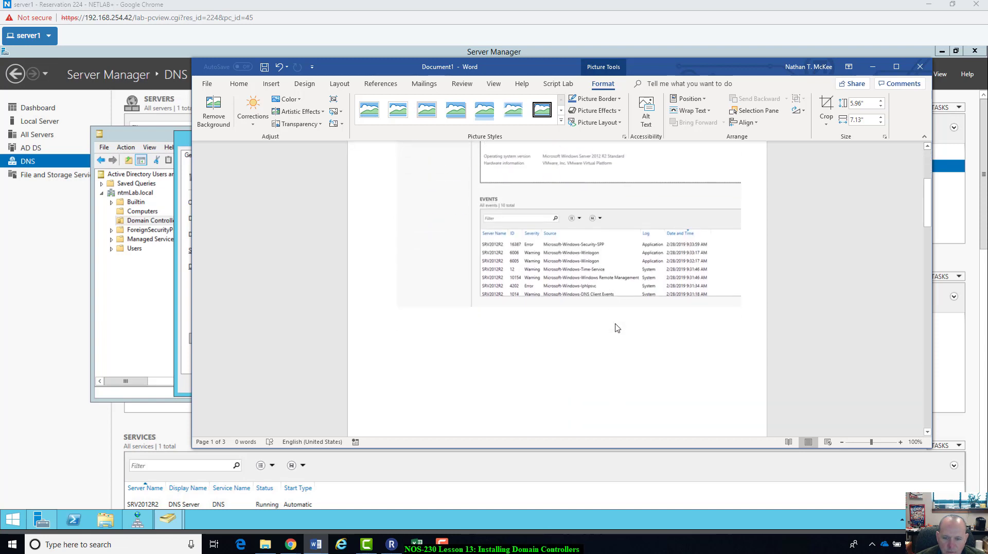
scroll(546, 188, "up", 10)
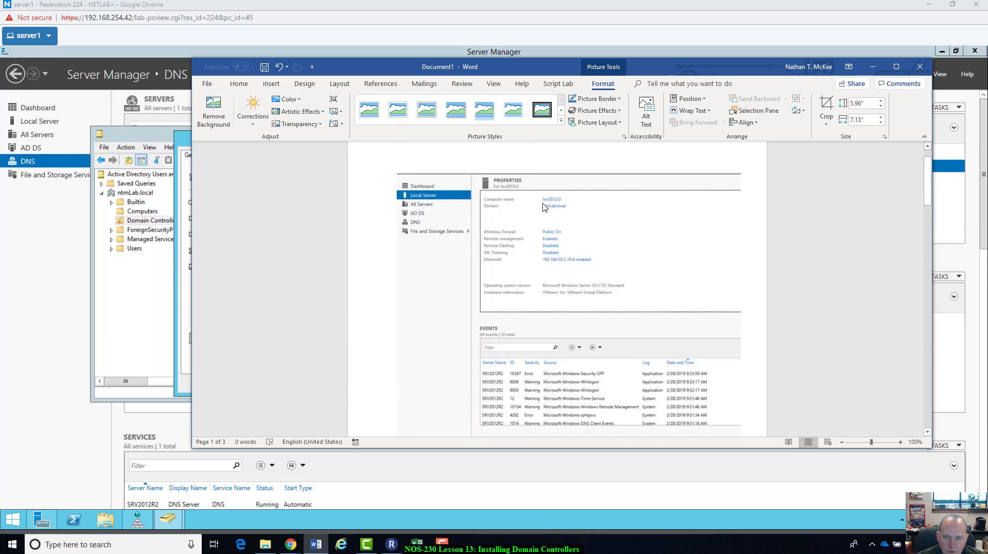
scroll(547, 265, "down", 10)
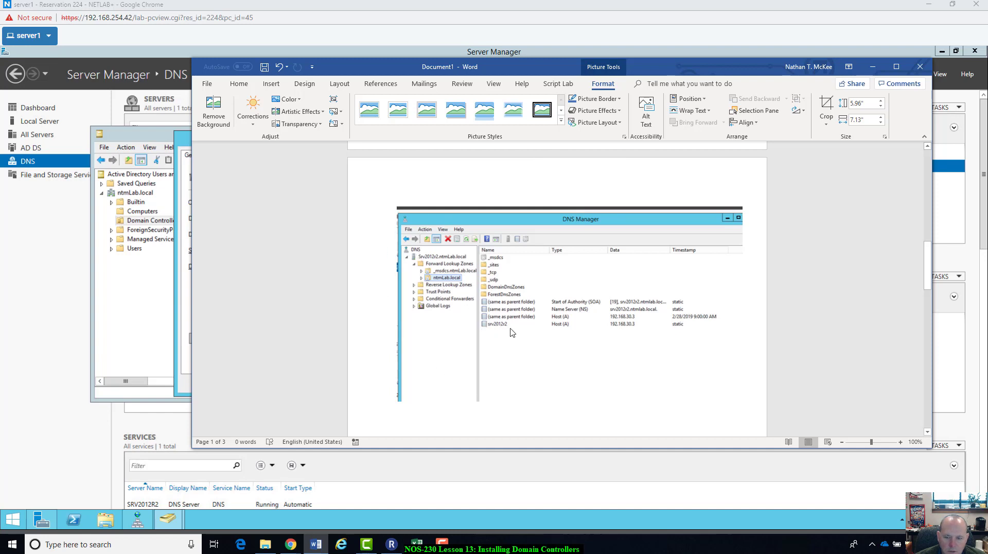
scroll(513, 335, "down", 7)
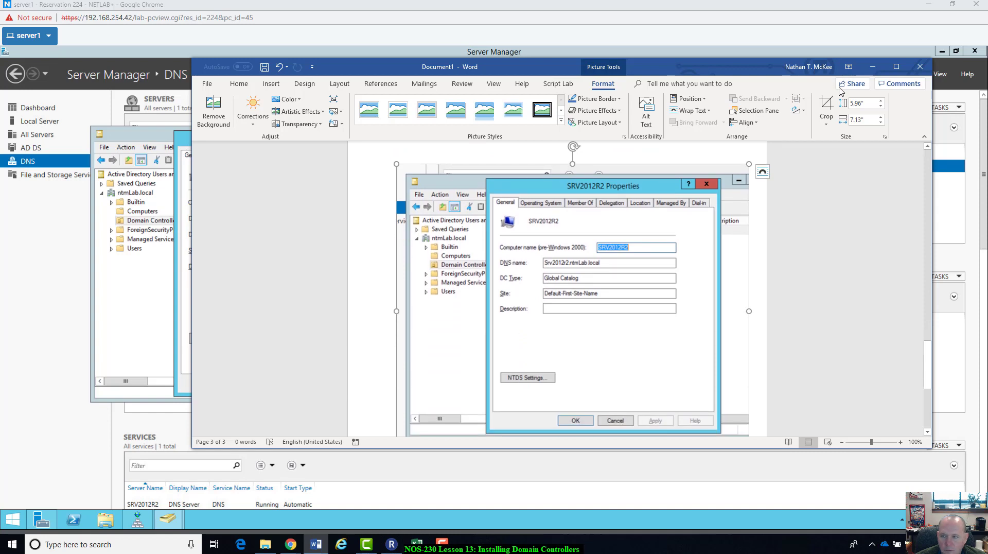
Step: Open and close Active Directory Users and Computers from the Tools menu
left_click_drag(732, 71, 652, 96)
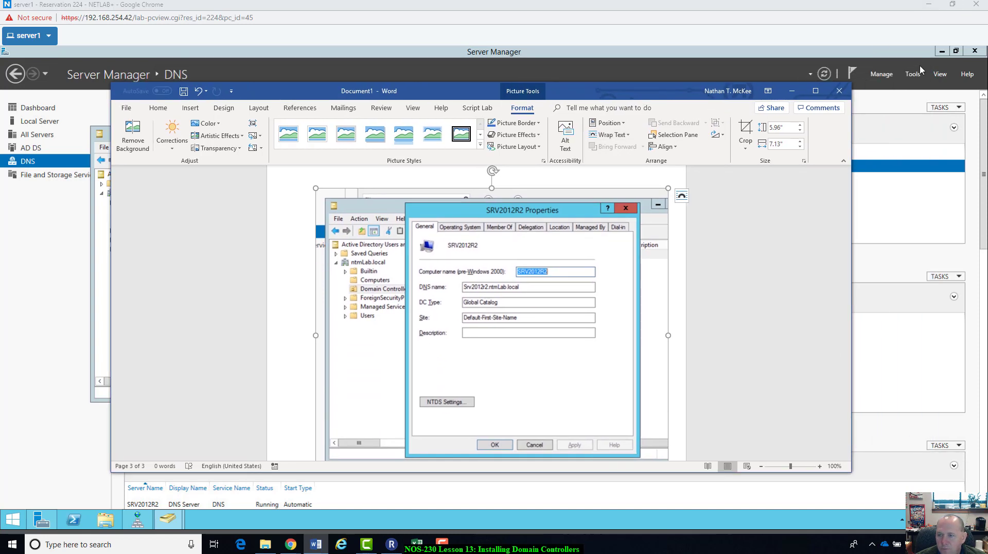
left_click(915, 73)
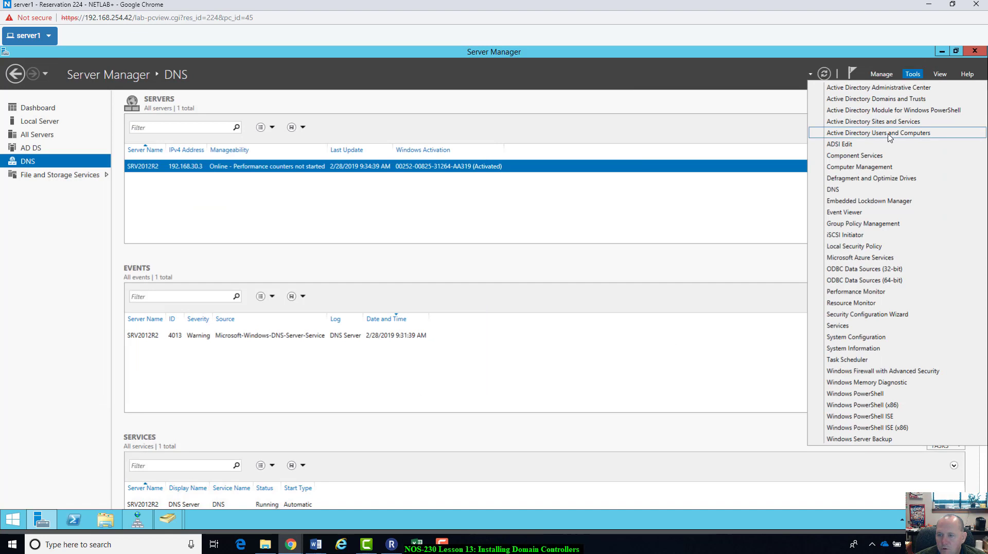
left_click(889, 135)
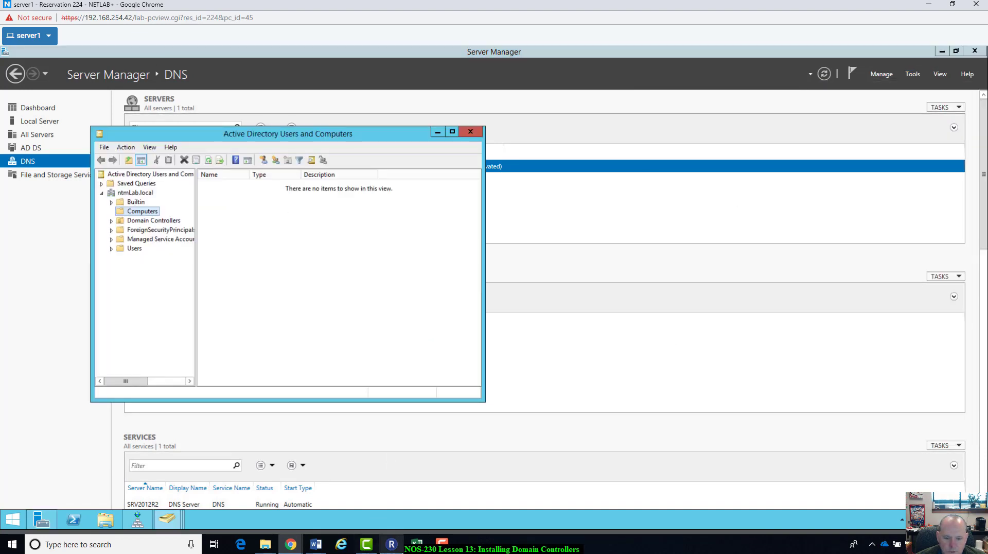
left_click(471, 132)
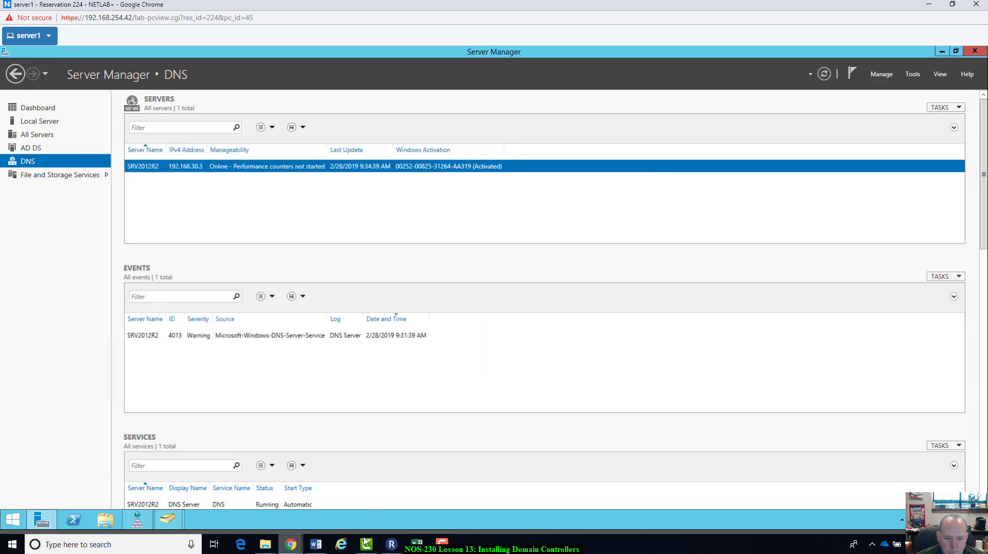
Step: Place the Word cursor below the picture, minimize Word, and launch Windows PowerShell
mouse_move(391, 541)
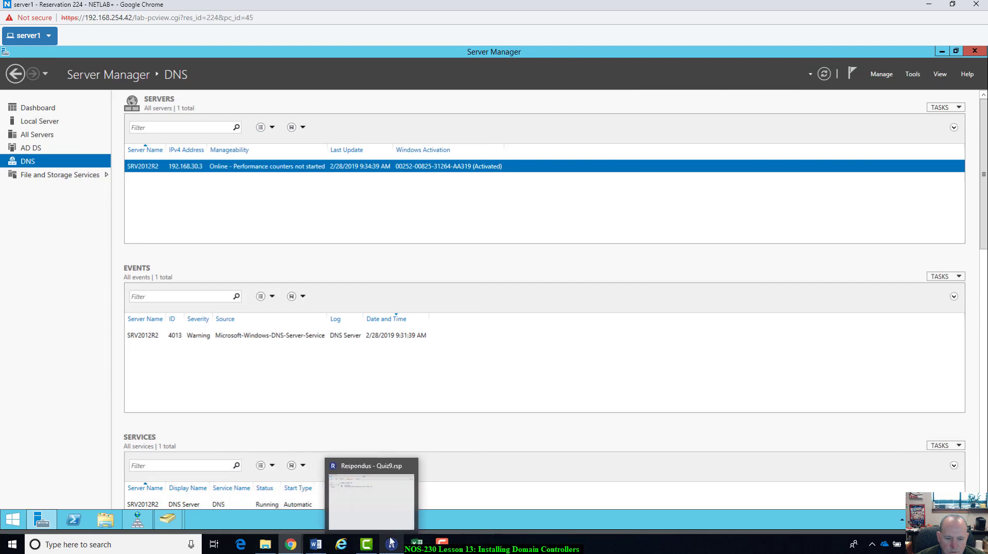
left_click(316, 544)
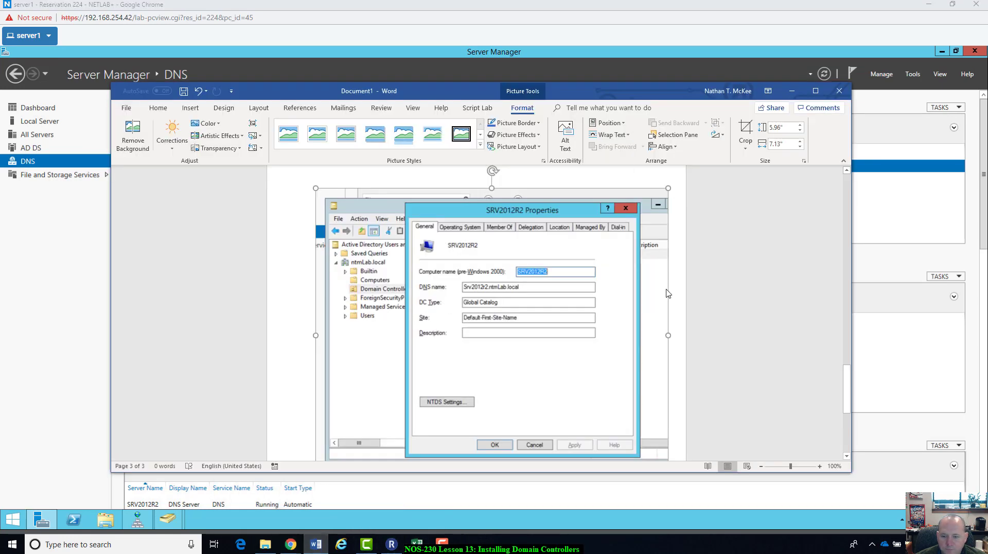
scroll(669, 296, "down", 6)
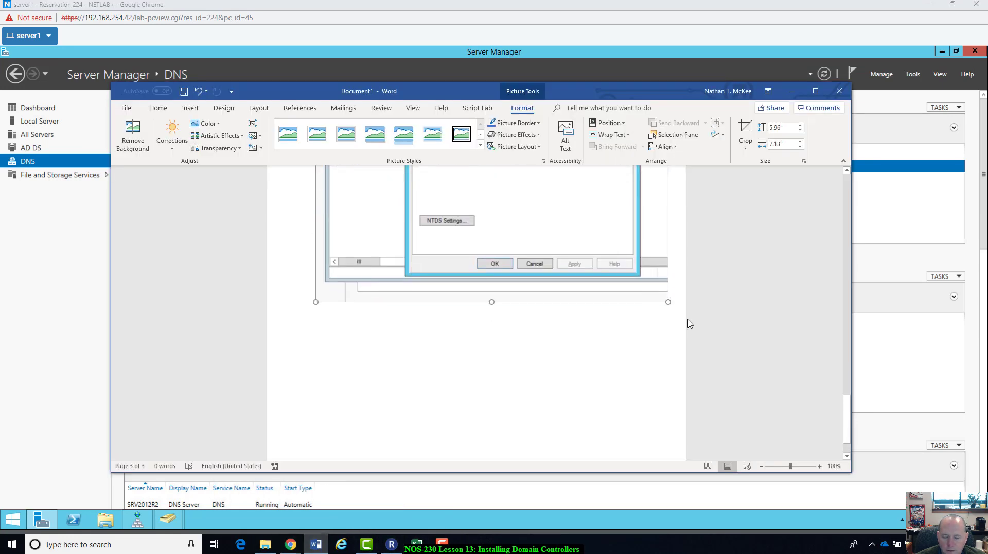
left_click(685, 303)
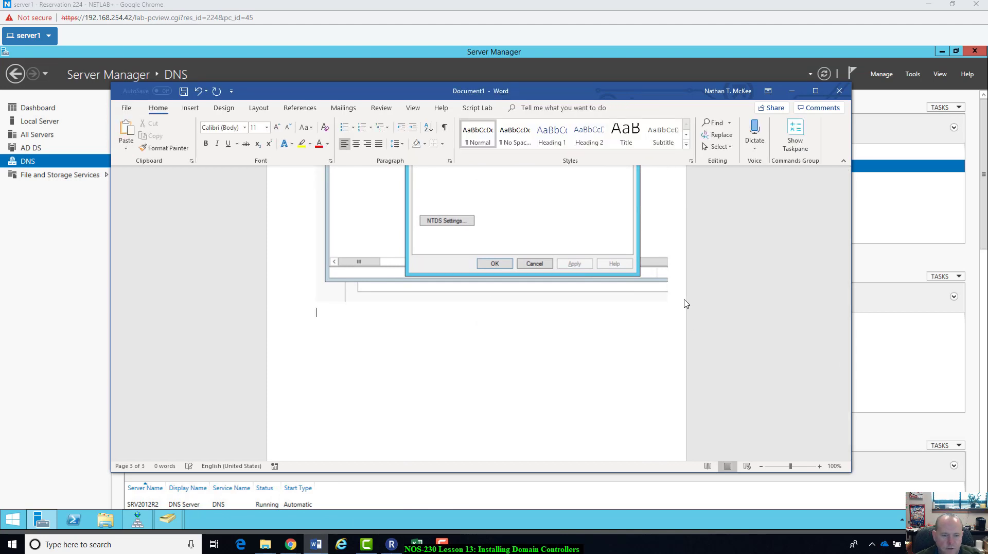
left_click(791, 91)
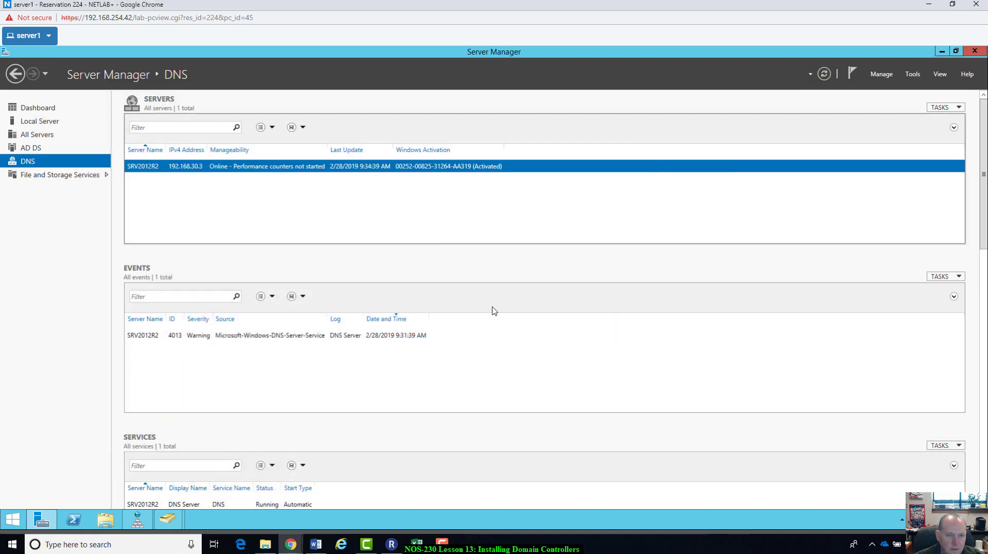
left_click(75, 521)
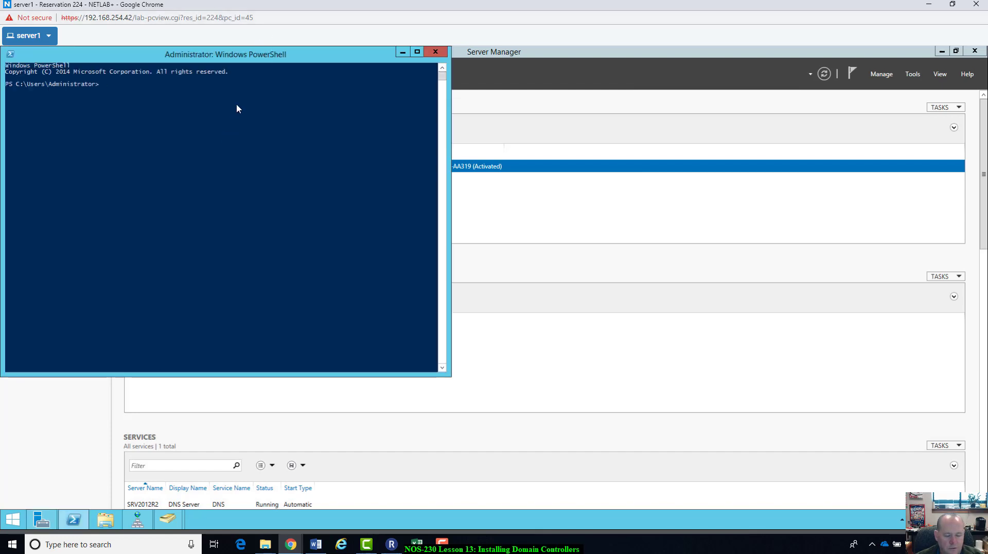
Step: Run Get-WindowsFeature in PowerShell to list the server's roles and features
type("get windwo")
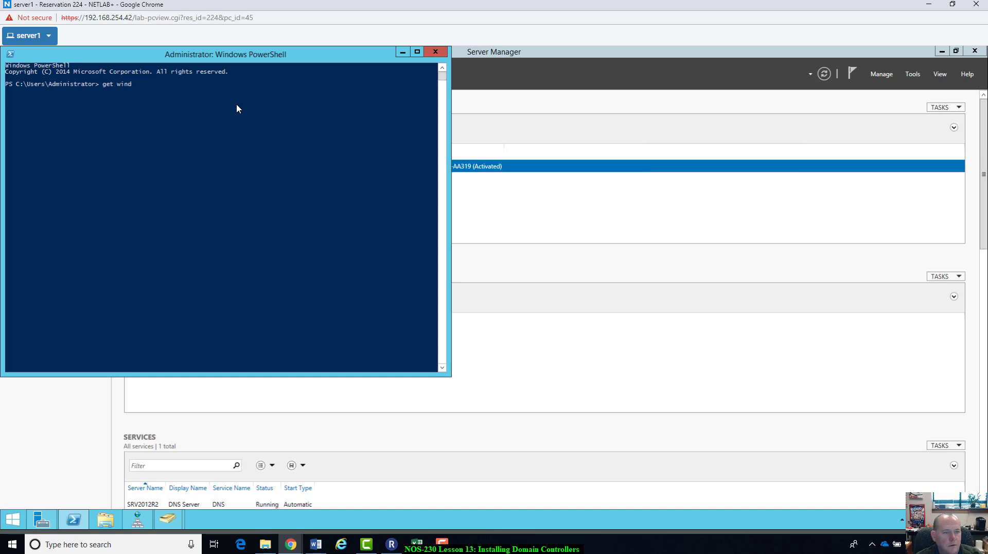
key("BackSpace")
key("BackSpace")
type("ow")
key("BackSpace")
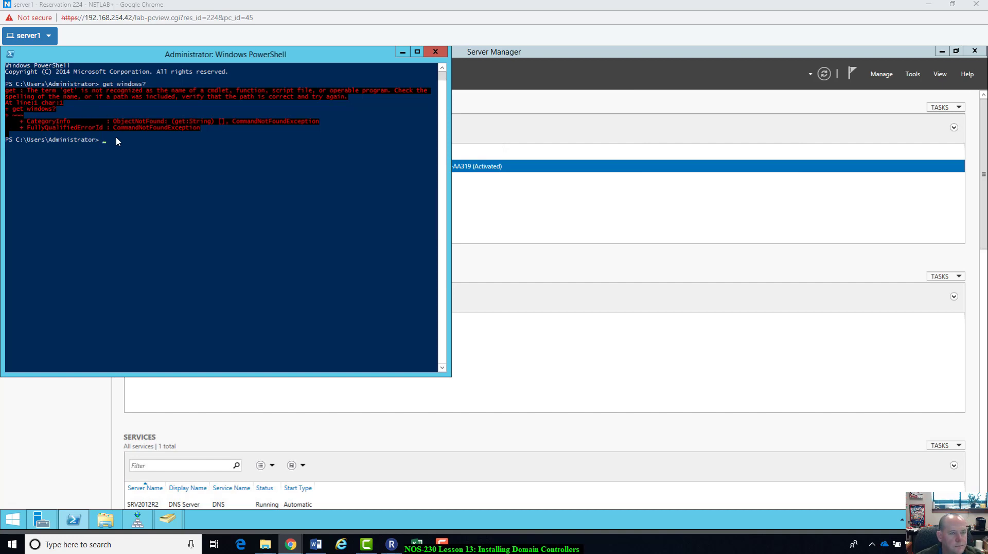
type("get")
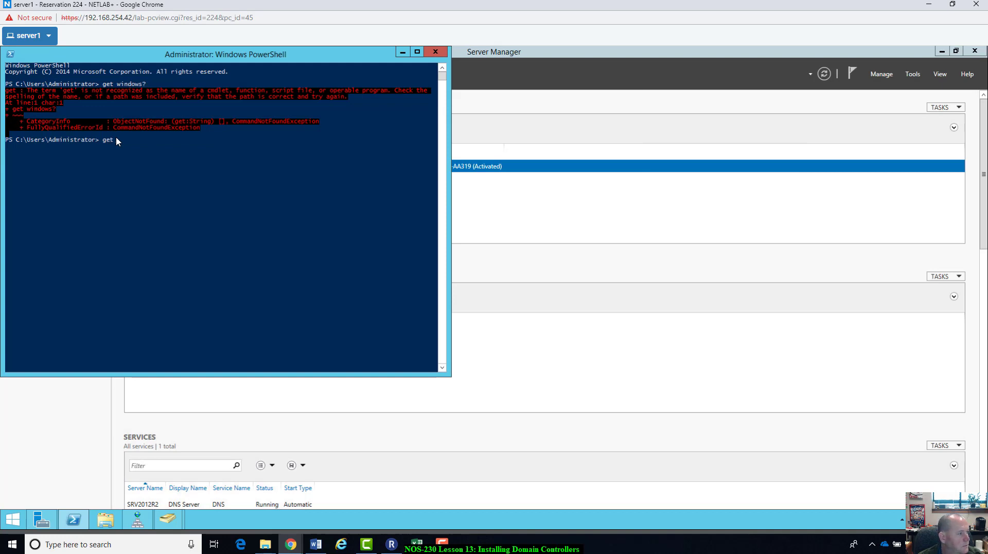
type("-wi")
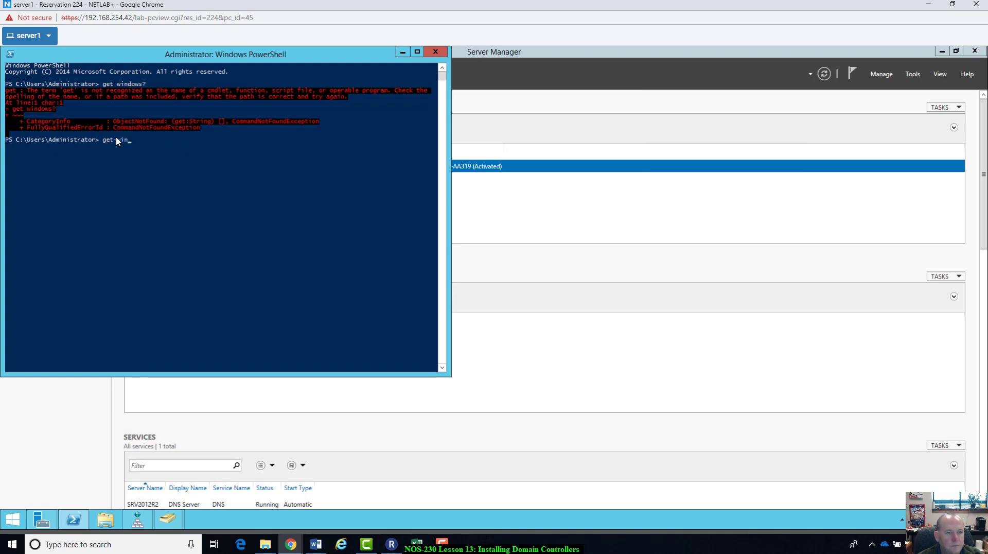
type("n")
key("Tab")
key("BackSpace")
key("BackSpace")
key("BackSpace")
key("BackSpace")
key("BackSpace")
key("BackSpace")
key("BackSpace")
key("BackSpace")
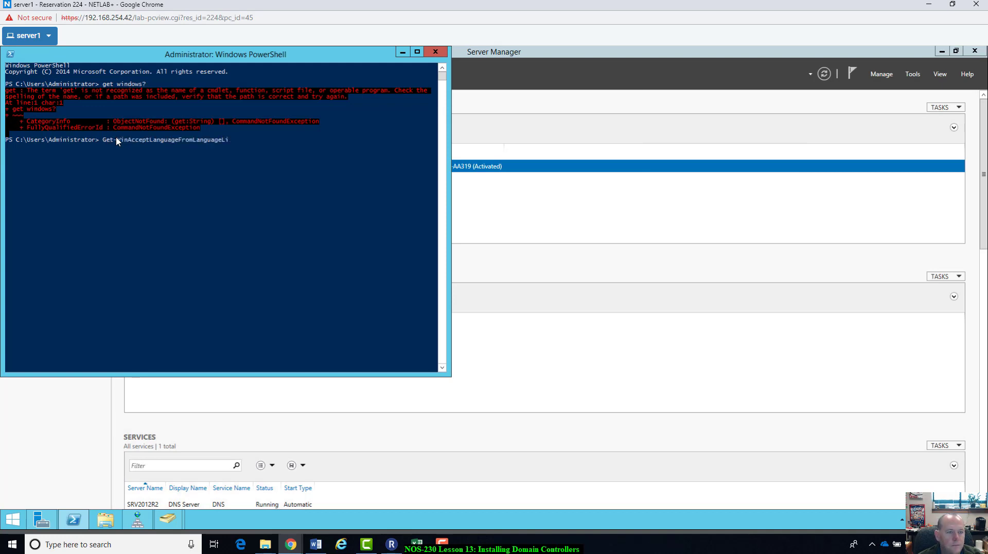
key("BackSpace")
key("BackSpace")
key("BackSpace")
key("BackSpace")
key("BackSpace")
key("BackSpace")
key("BackSpace")
key("BackSpace")
key("BackSpace")
key("BackSpace")
key("BackSpace")
key("BackSpace")
key("BackSpace")
key("BackSpace")
key("BackSpace")
key("BackSpace")
key("BackSpace")
key("BackSpace")
key("BackSpace")
key("BackSpace")
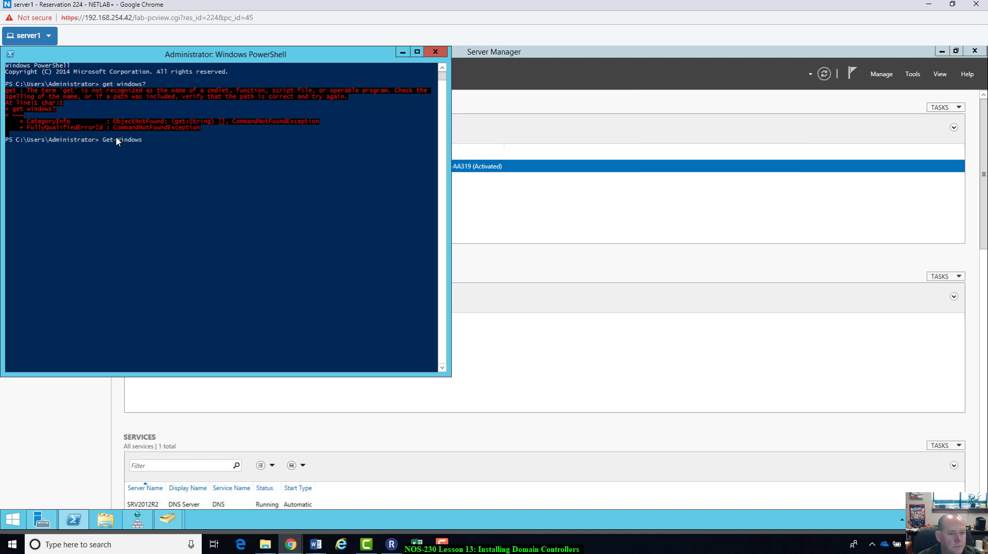
type("Feature")
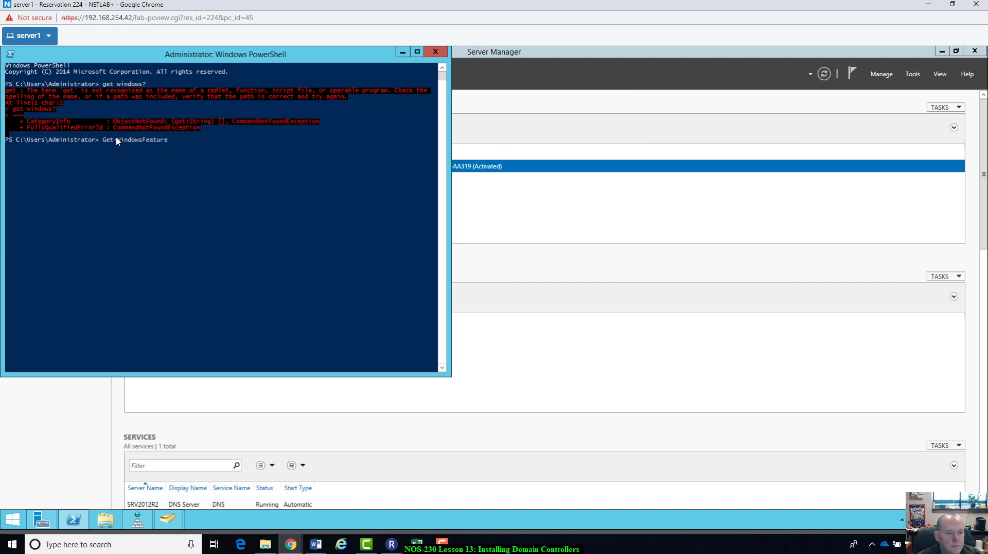
key("Return")
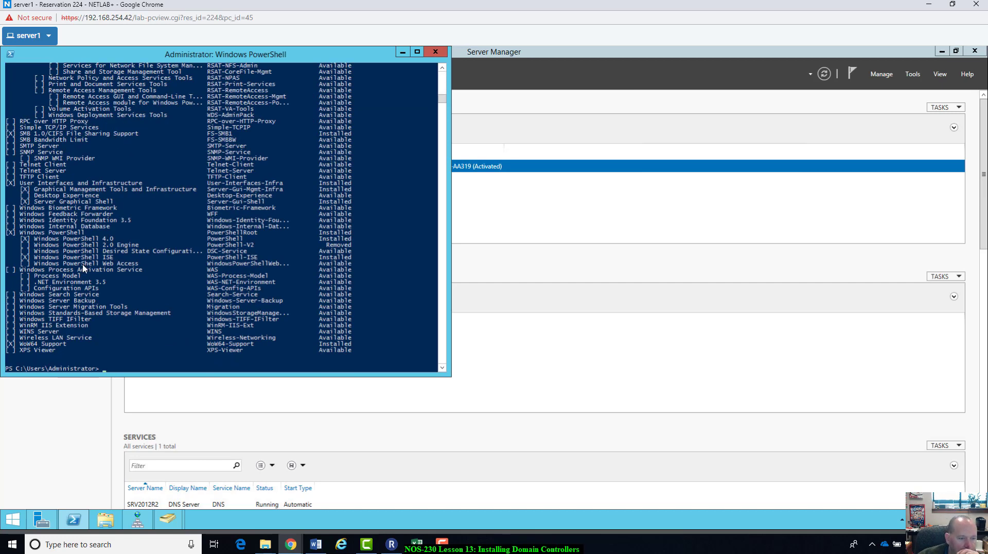
Step: Enlarge the PowerShell window and scroll up to the top of the feature list
scroll(203, 315, "up", 6)
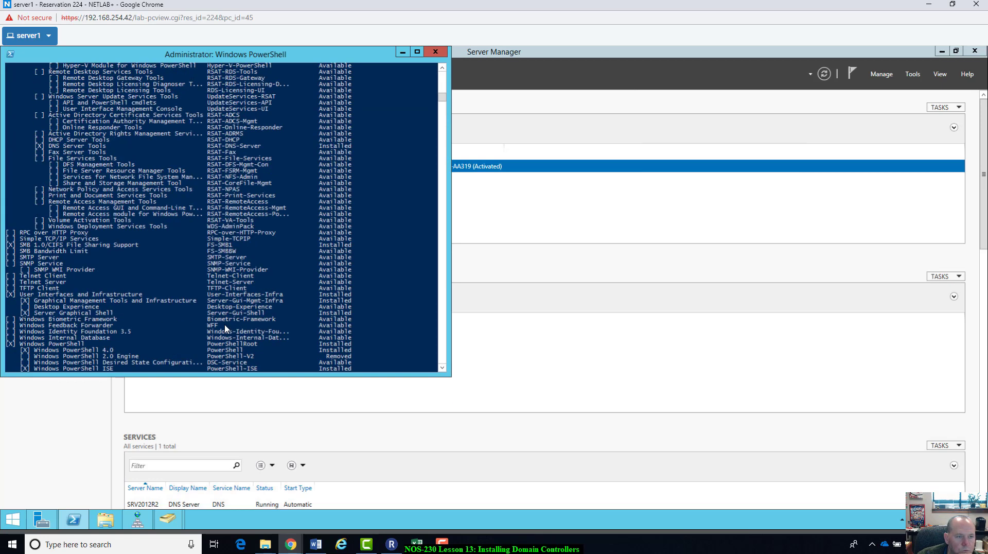
scroll(225, 328, "up", 8)
scroll(225, 328, "up", 15)
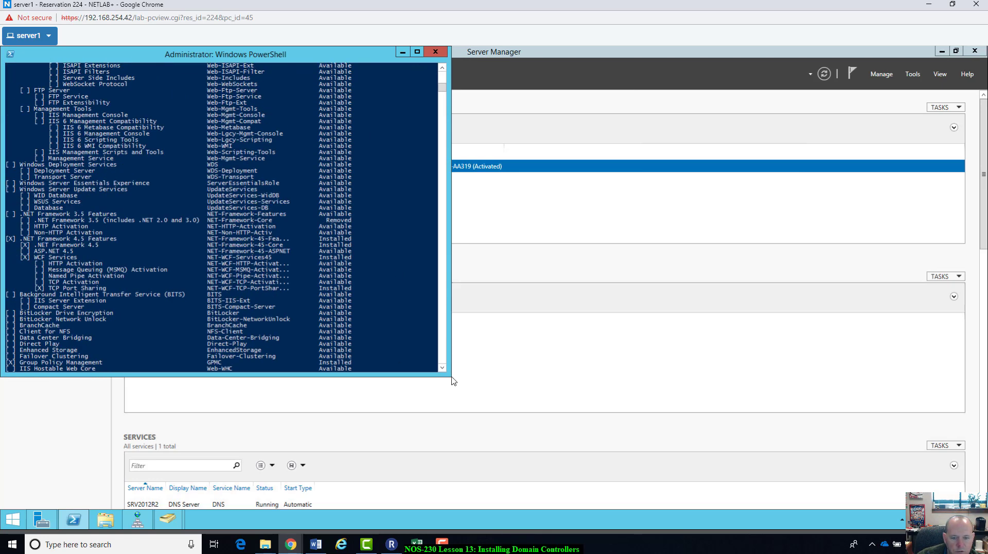
left_click_drag(450, 377, 587, 464)
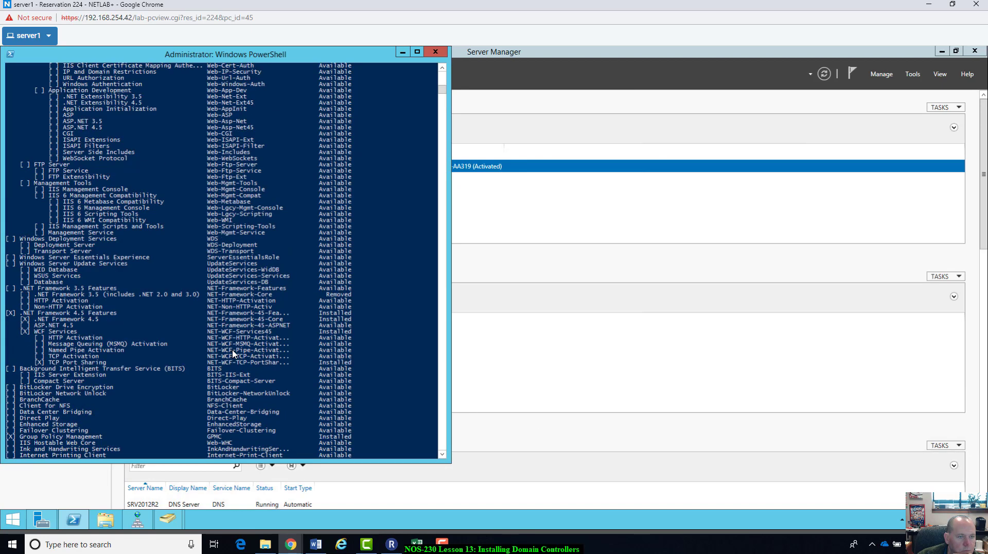
scroll(239, 353, "up", 20)
scroll(234, 353, "up", 3)
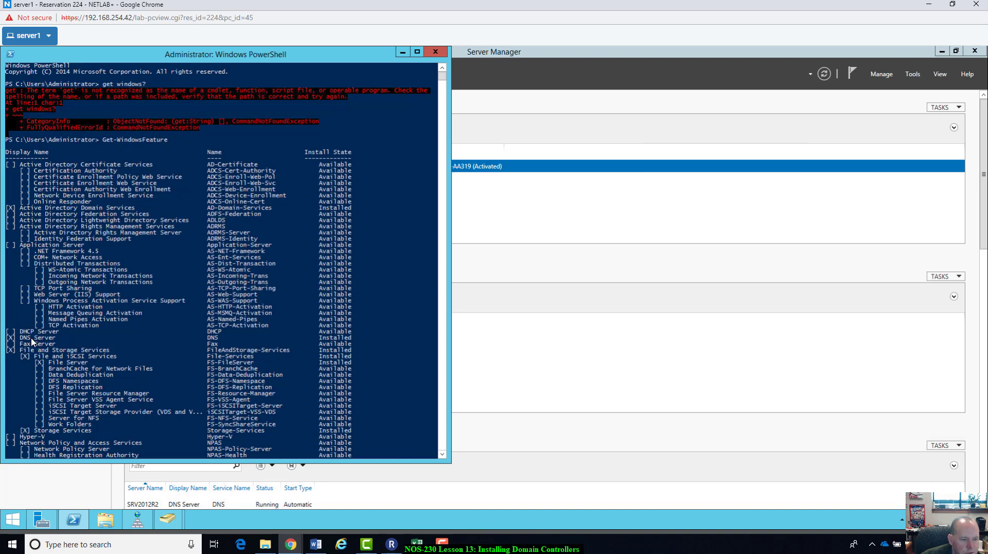
Step: Scroll through the whole feature list, confirming Active Directory Domain Services and DNS Server are installed
scroll(31, 341, "down", 2)
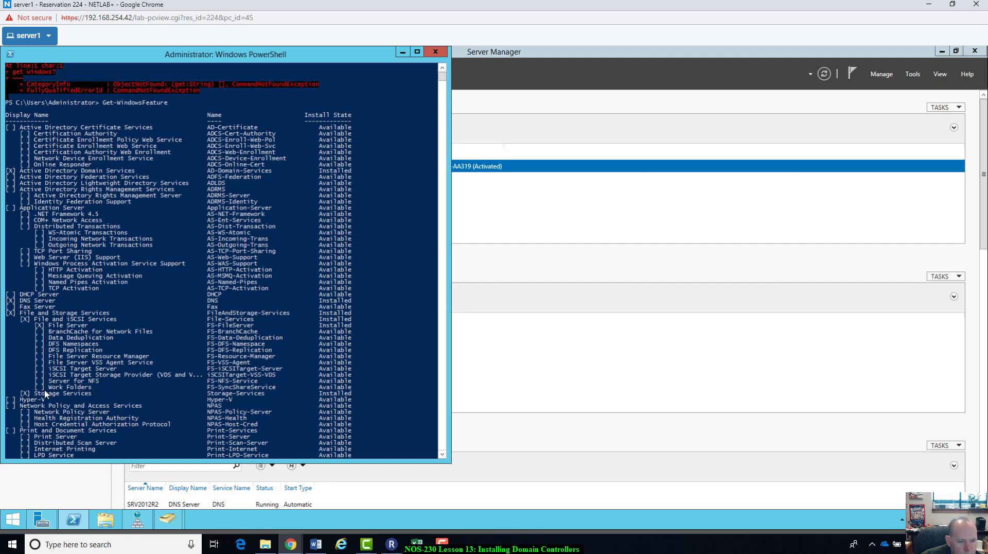
scroll(177, 394, "down", 17)
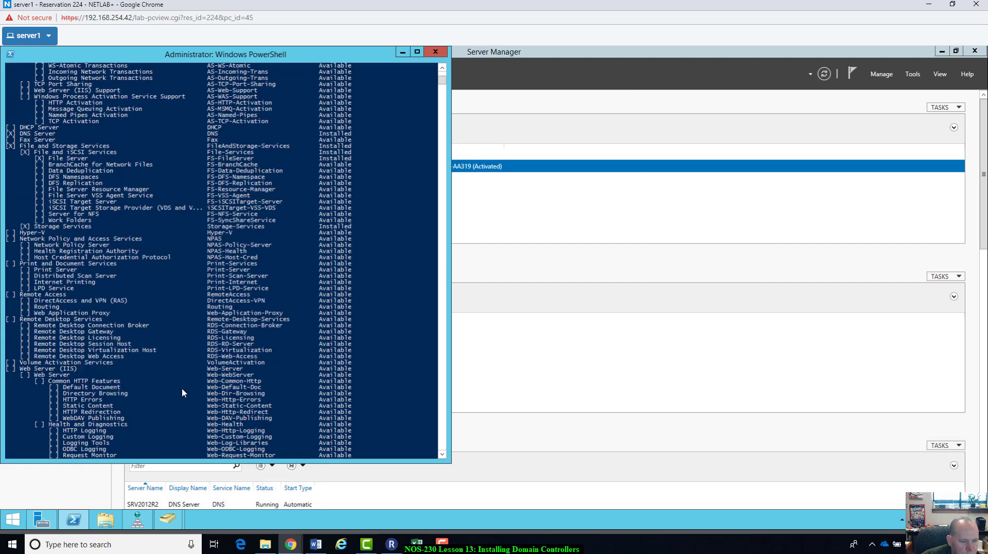
scroll(129, 407, "down", 17)
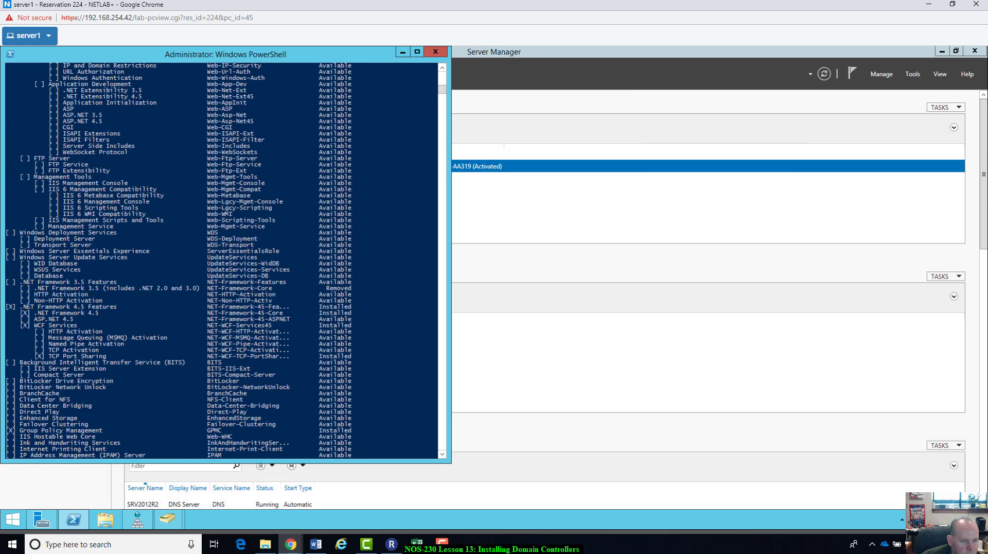
scroll(62, 396, "down", 2)
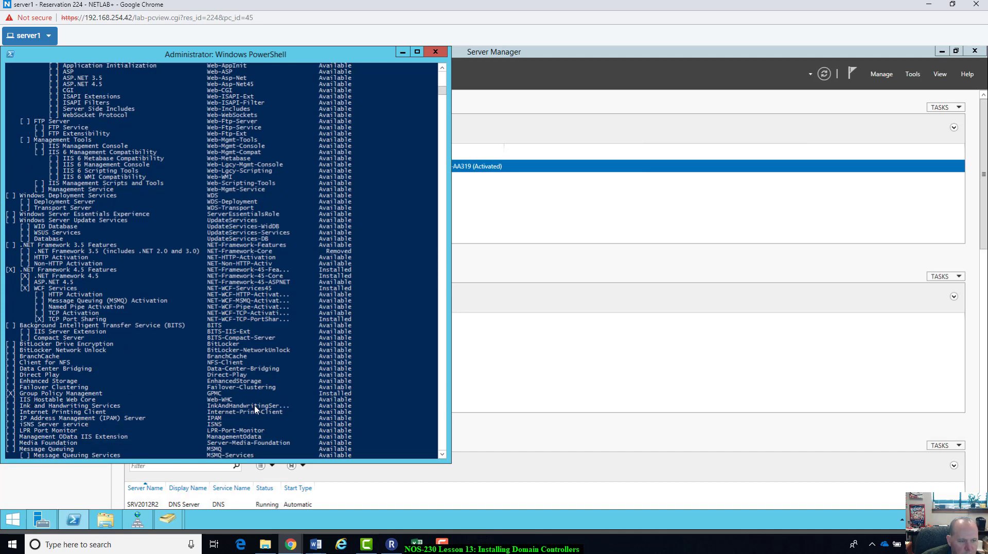
scroll(132, 414, "down", 3)
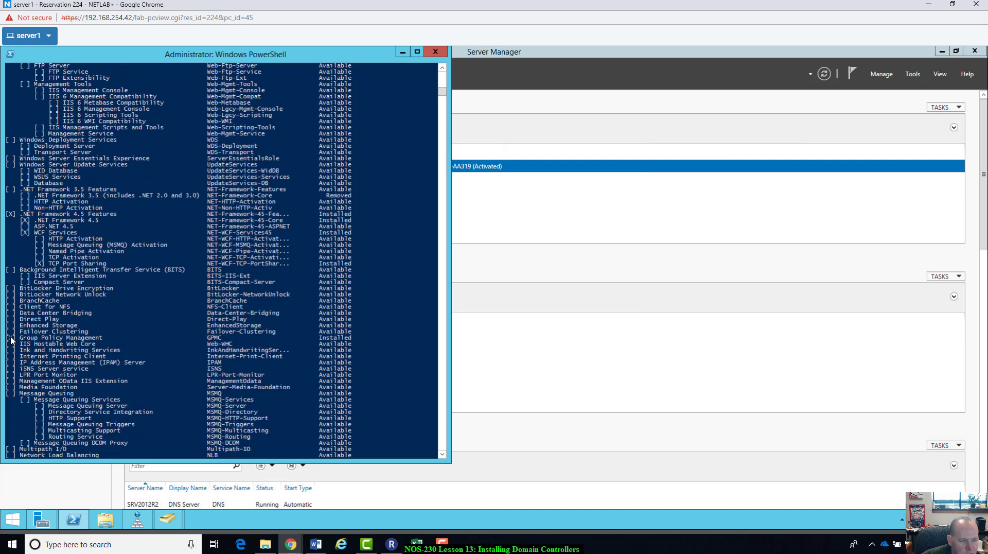
scroll(121, 406, "down", 6)
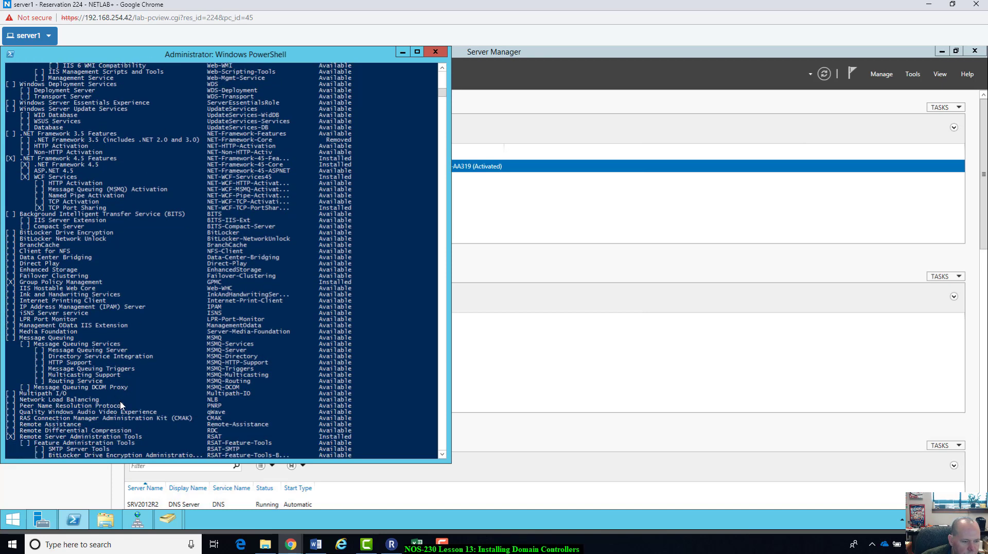
scroll(121, 405, "down", 2)
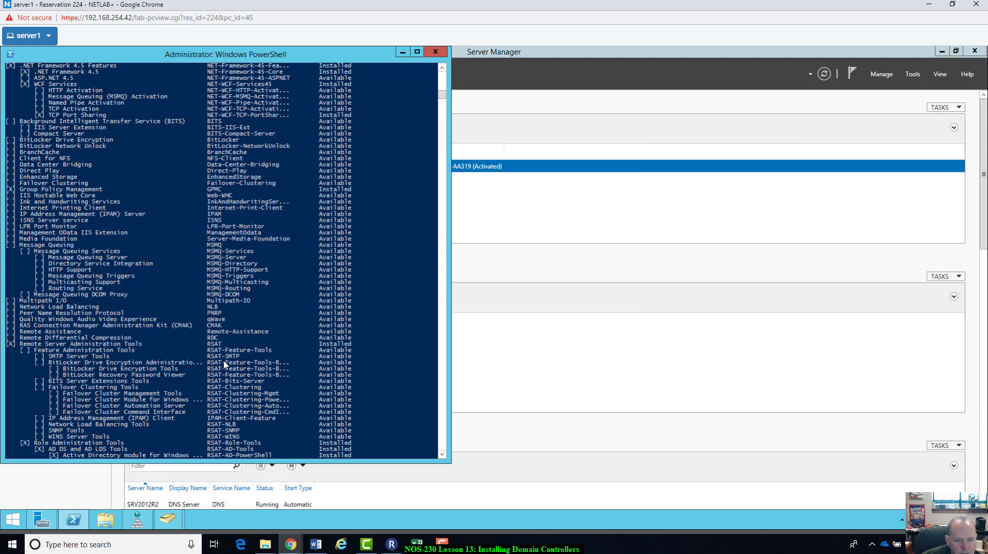
scroll(345, 348, "down", 4)
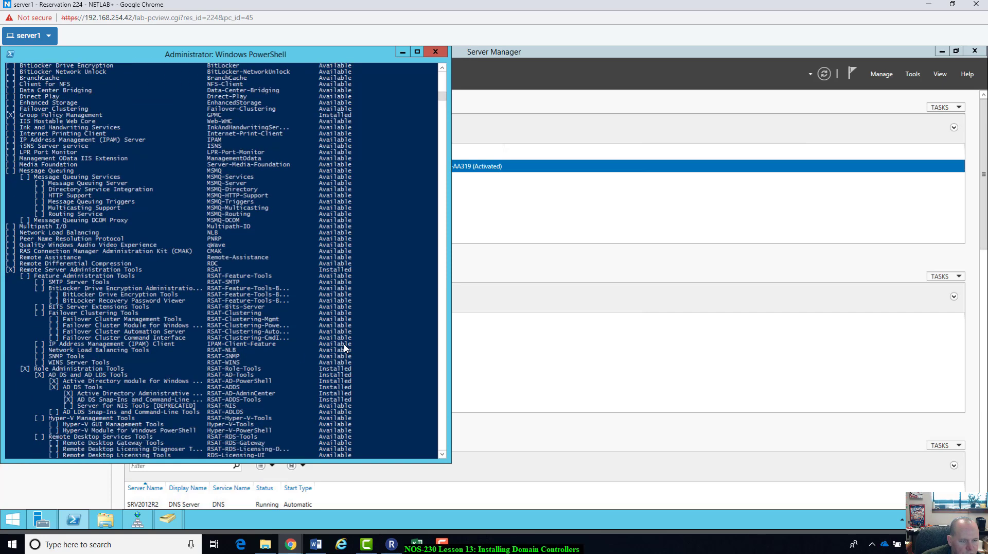
scroll(345, 348, "down", 2)
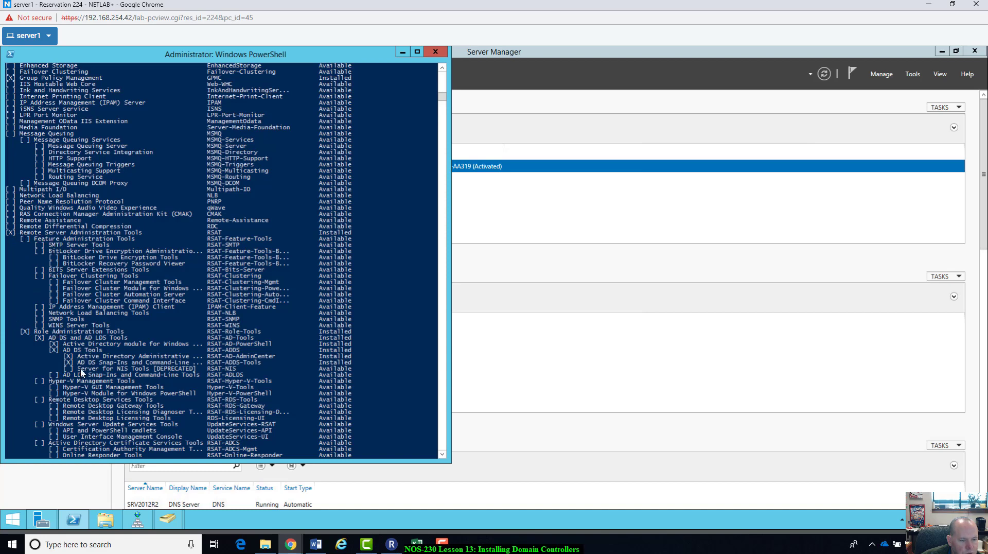
scroll(79, 380, "down", 13)
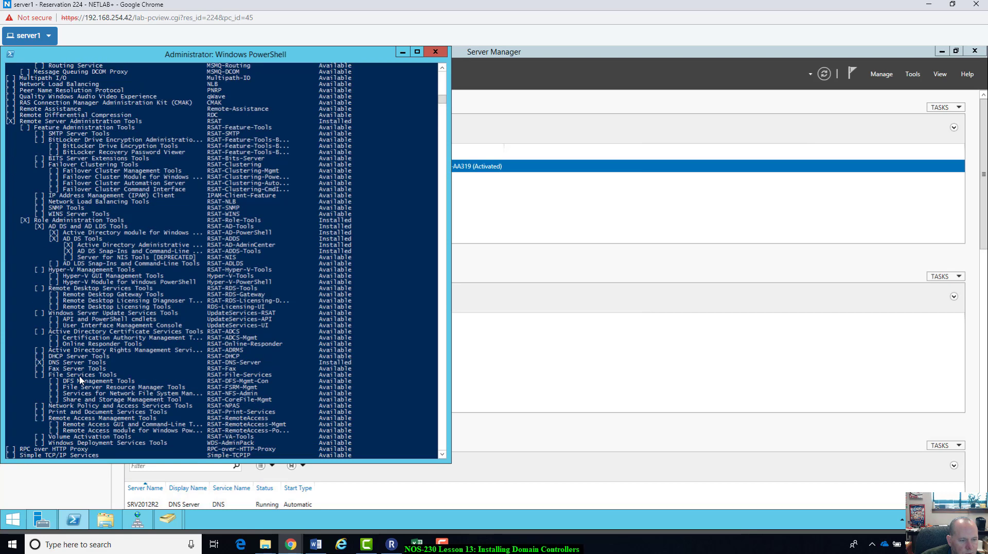
scroll(80, 380, "down", 1)
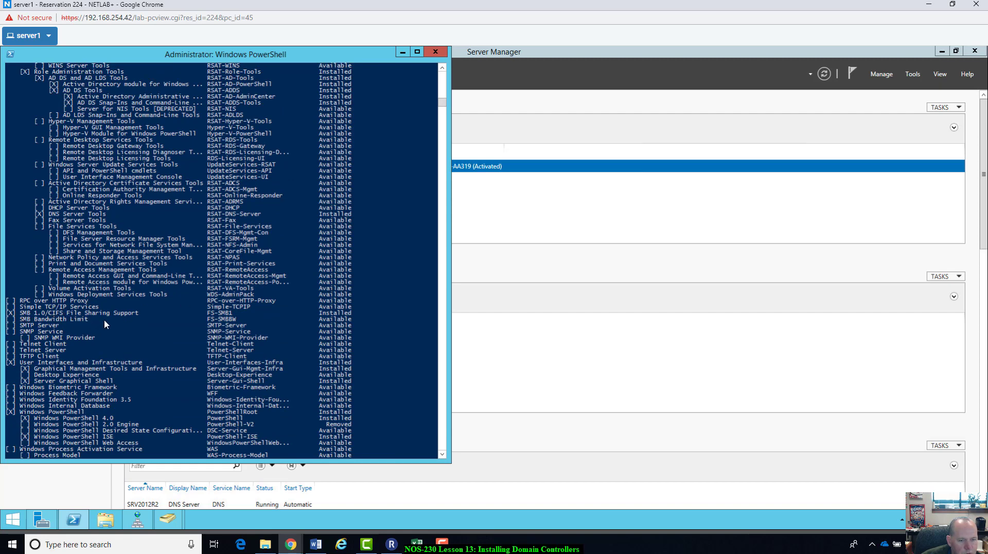
scroll(105, 323, "down", 1)
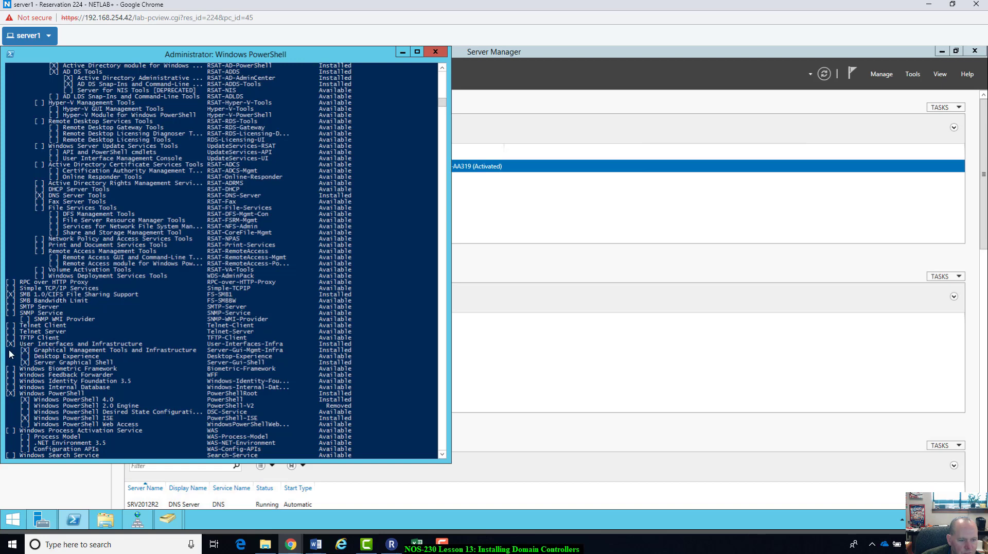
scroll(42, 382, "down", 2)
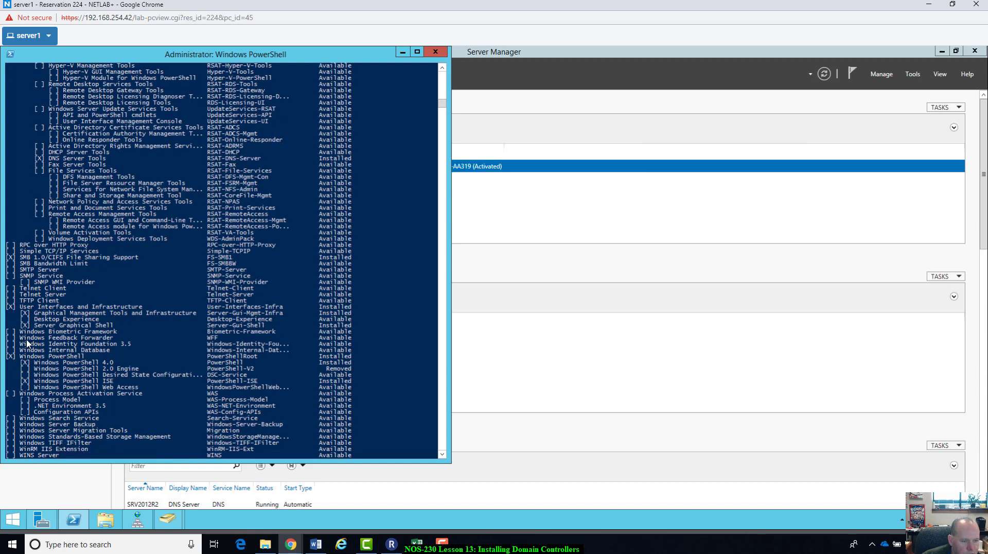
scroll(70, 359, "down", 8)
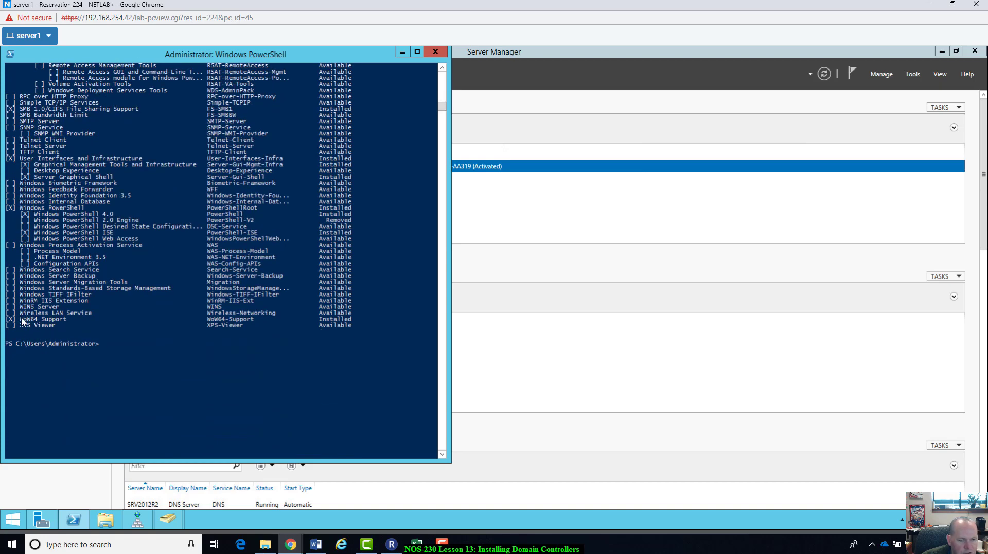
scroll(391, 373, "up", 15)
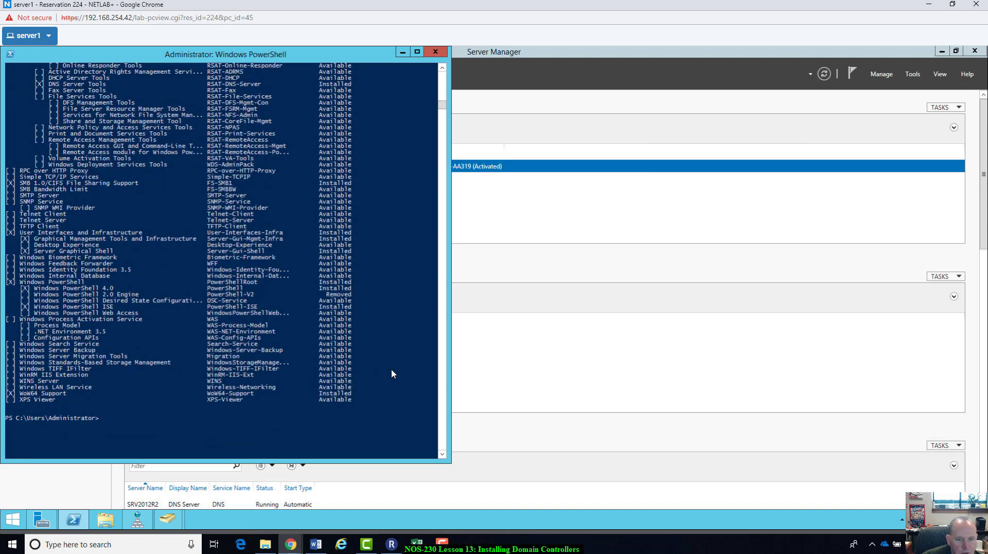
scroll(392, 373, "up", 20)
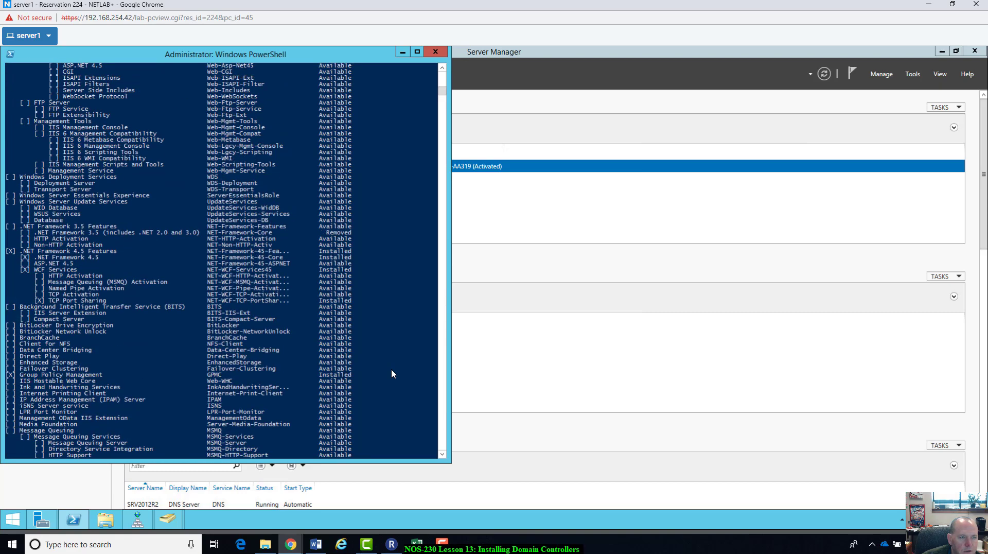
scroll(391, 371, "up", 13)
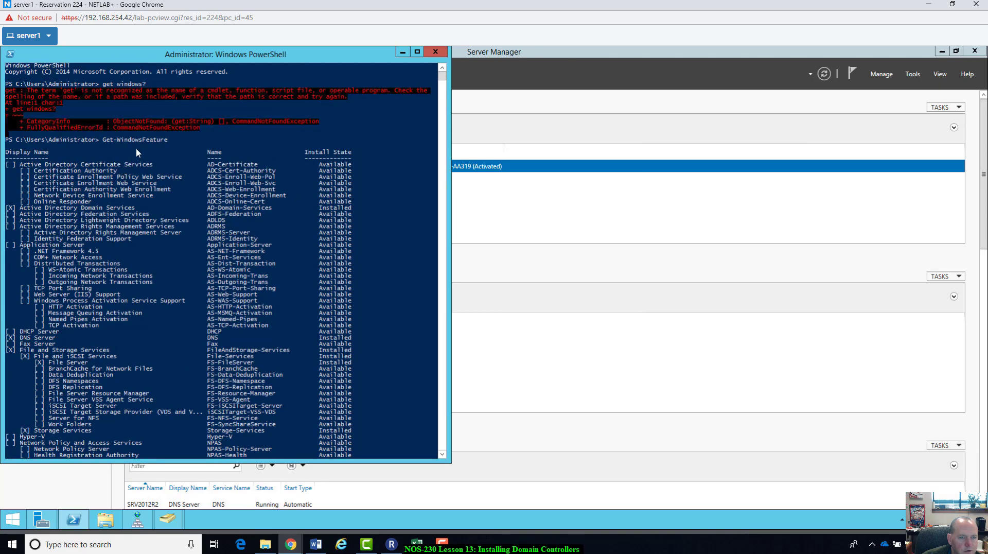
left_click(187, 140)
left_click_drag(148, 151, 101, 144)
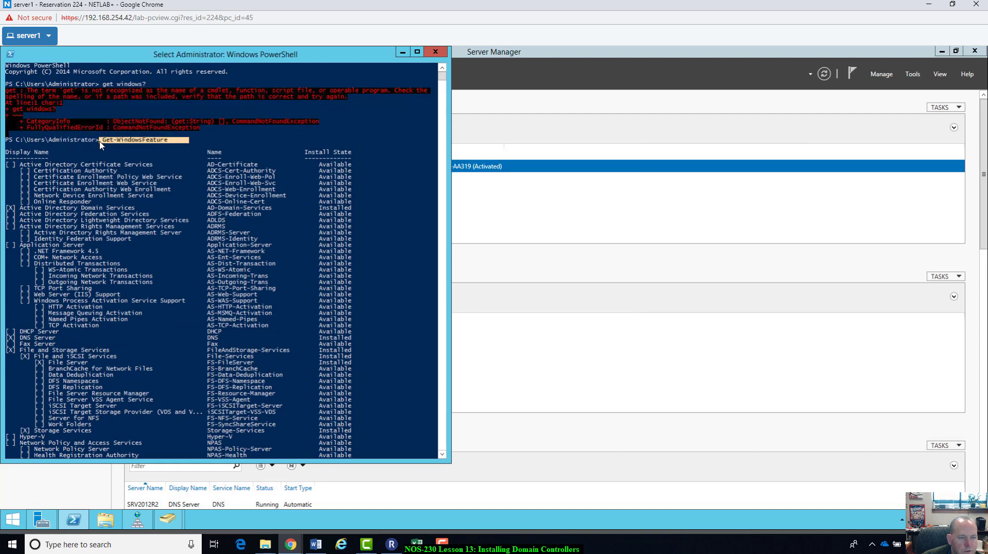
left_click(240, 145)
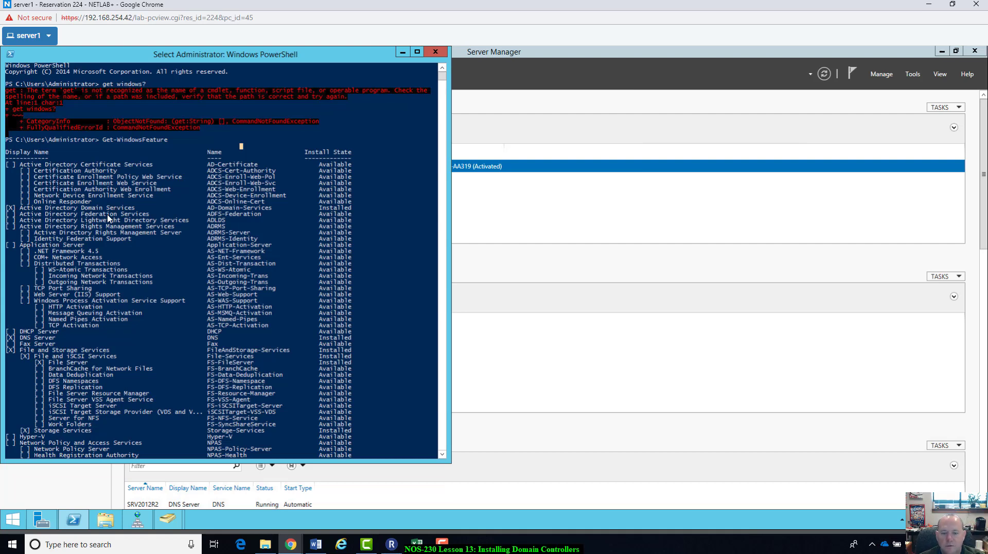
Step: Paste the screenshot into Word, crop it to the PowerShell window and enlarge it to about 7 inches
mouse_move(137, 520)
left_click(316, 544)
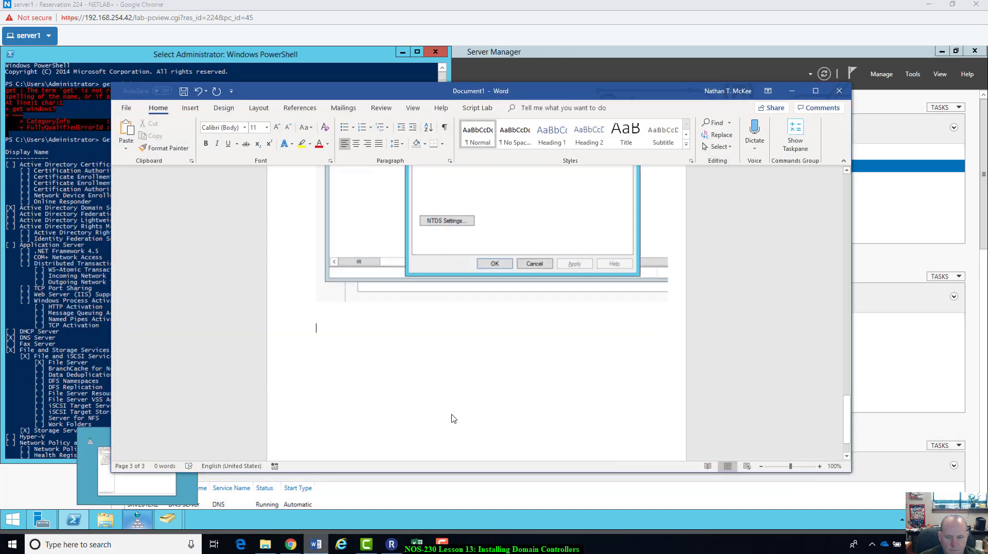
key("ctrl+v")
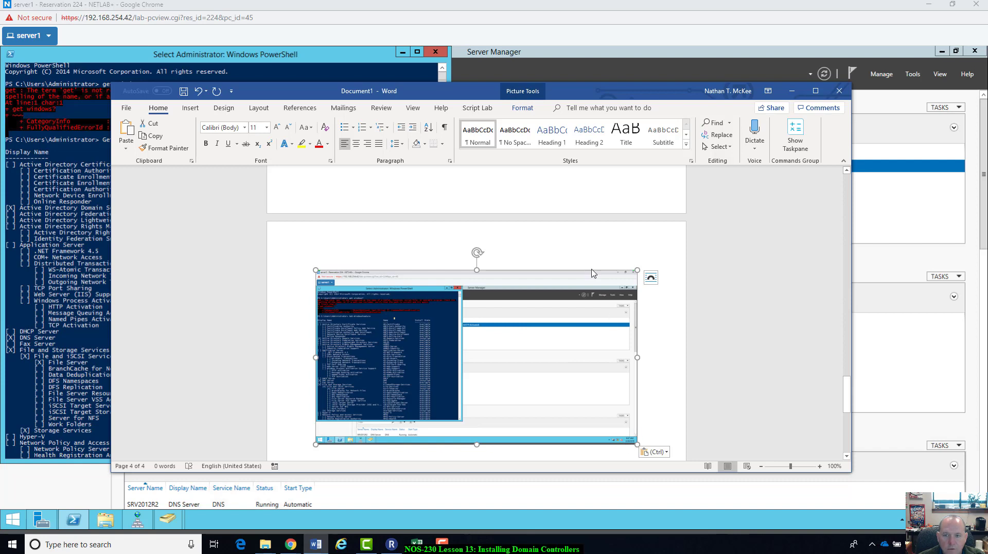
left_click(522, 109)
left_click(745, 129)
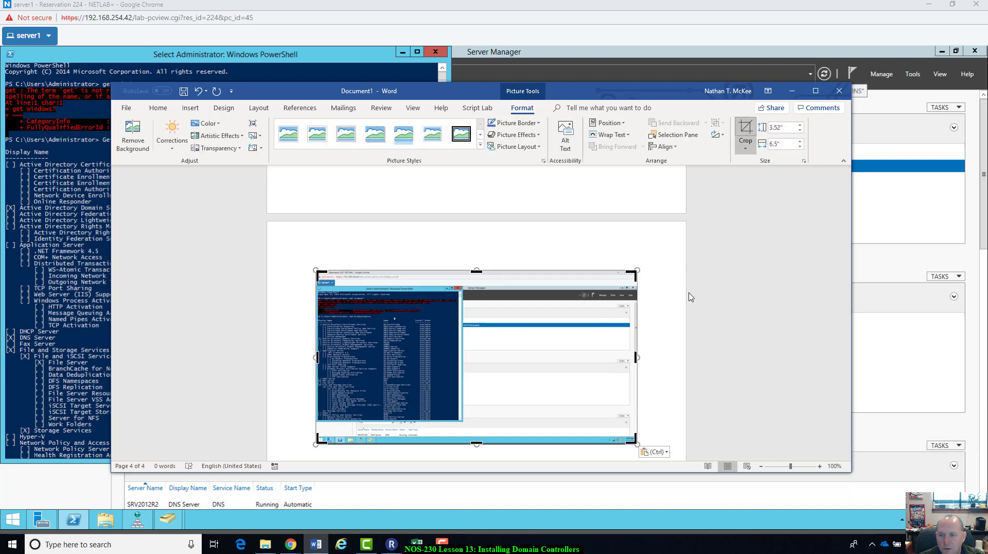
left_click_drag(623, 444, 463, 425)
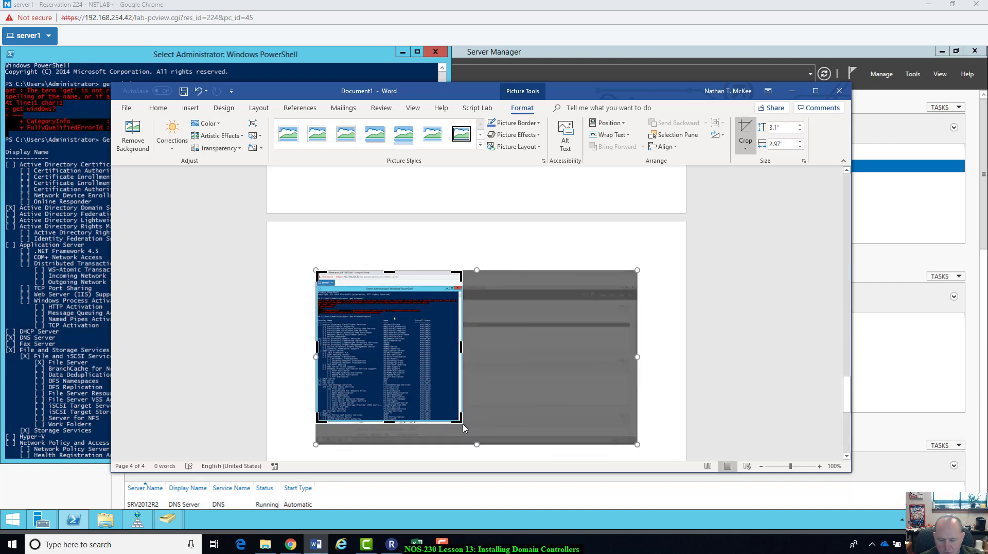
key("Escape")
left_click(412, 396)
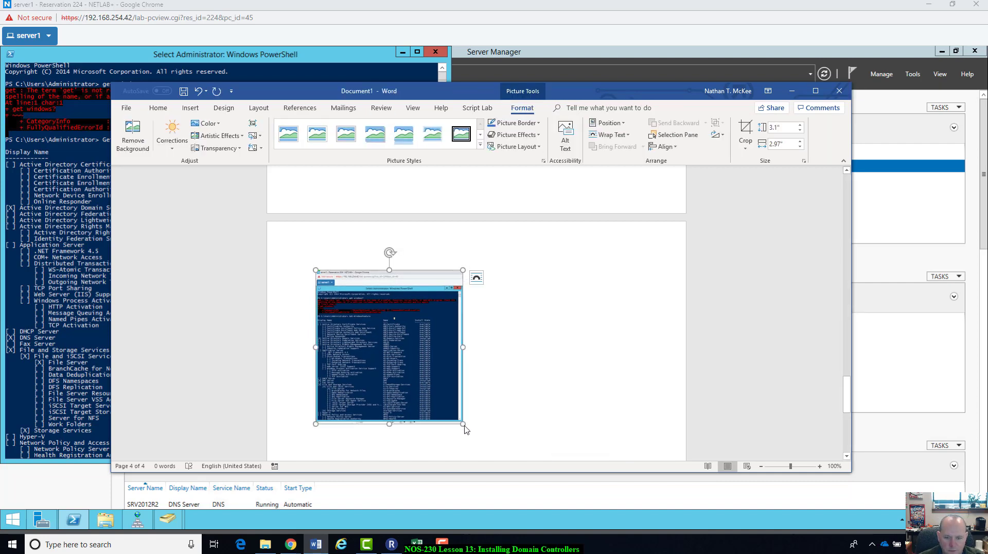
left_click_drag(464, 424, 658, 451)
scroll(656, 451, "down", 4)
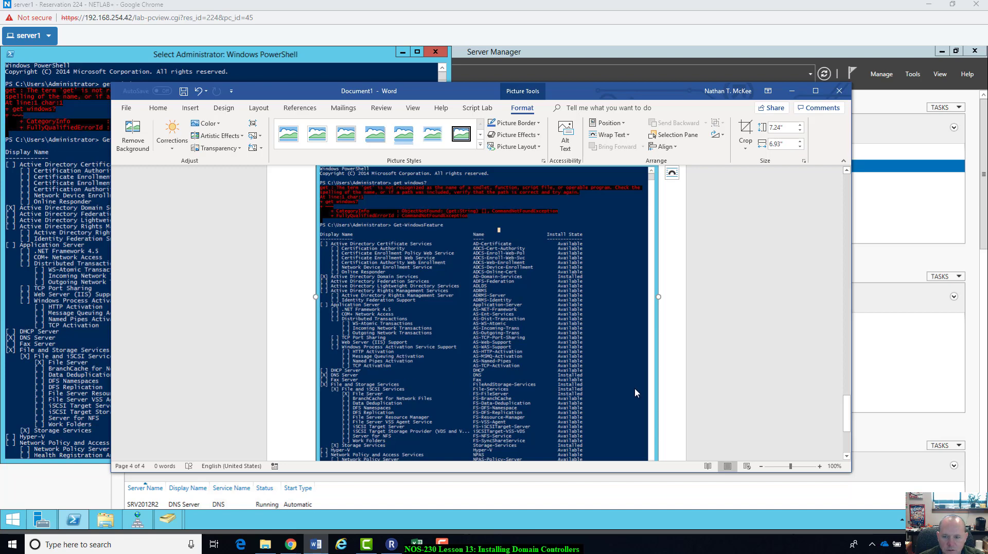
scroll(635, 391, "down", 2)
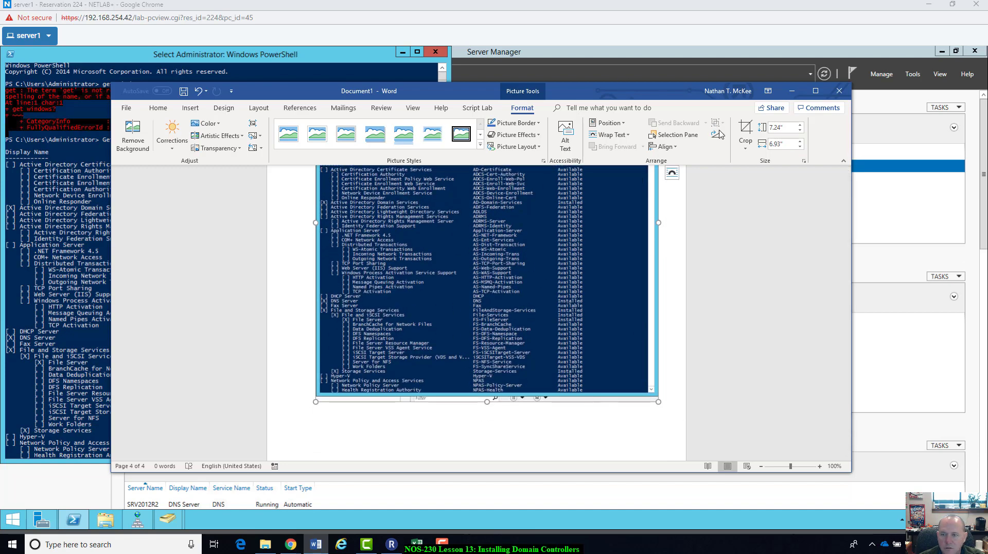
Step: Crop the screenshot again to the top of the feature list and enlarge it to 6.29 by 7.07 inches
left_click(745, 132)
left_click_drag(656, 401, 548, 253)
left_click(549, 254)
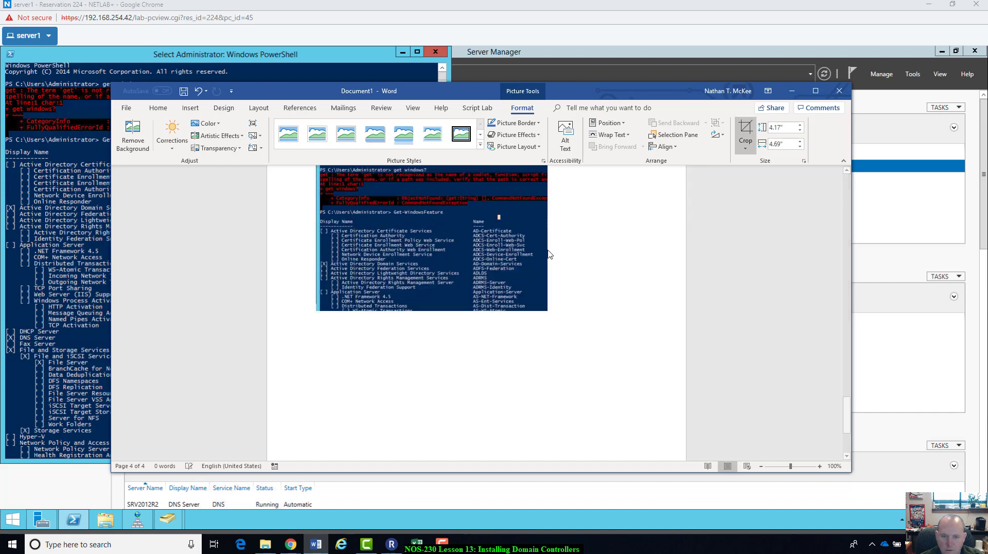
left_click(540, 335)
left_click_drag(548, 382, 668, 445)
scroll(580, 412, "down", 7)
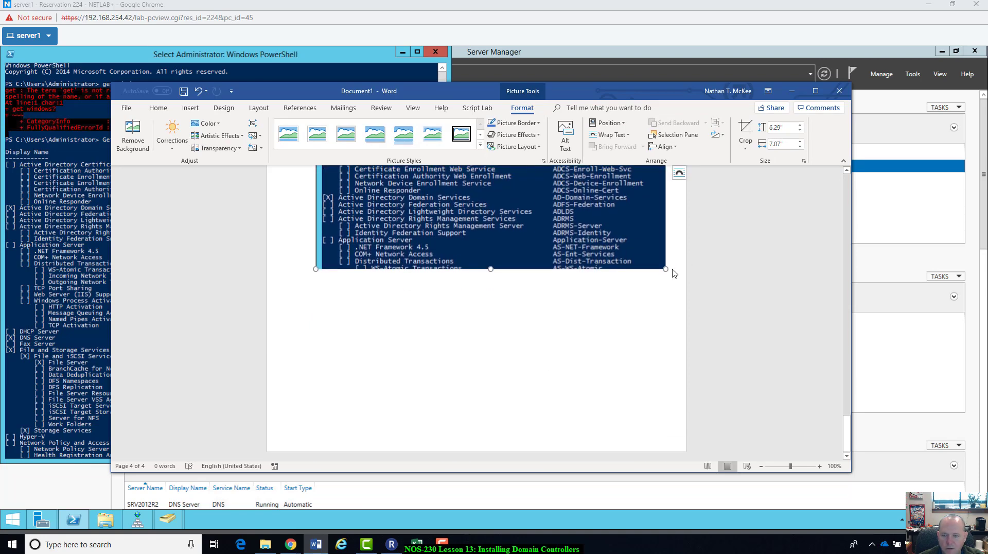
left_click(674, 273)
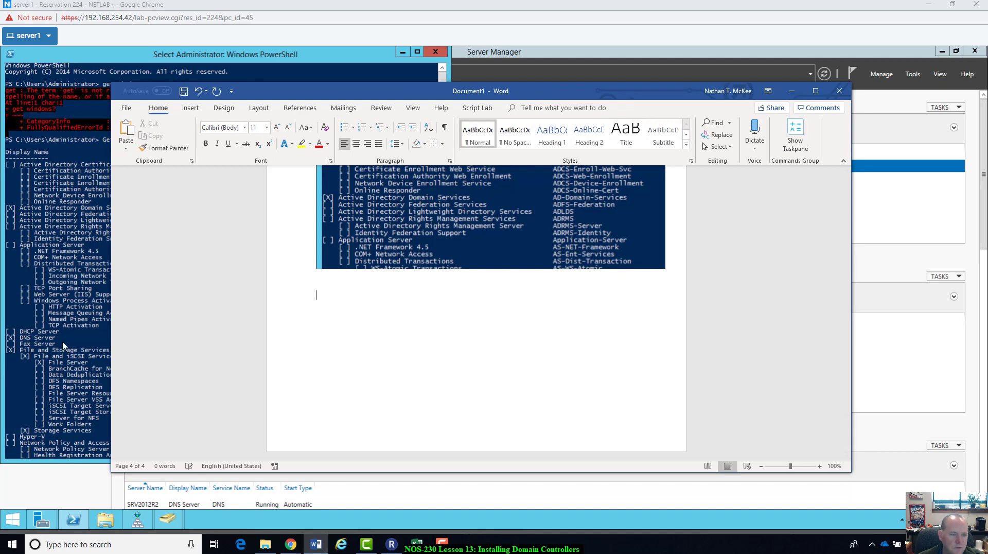
left_click(62, 143)
Step: Scroll further down the installed-features list in the console
scroll(292, 401, "down", 8)
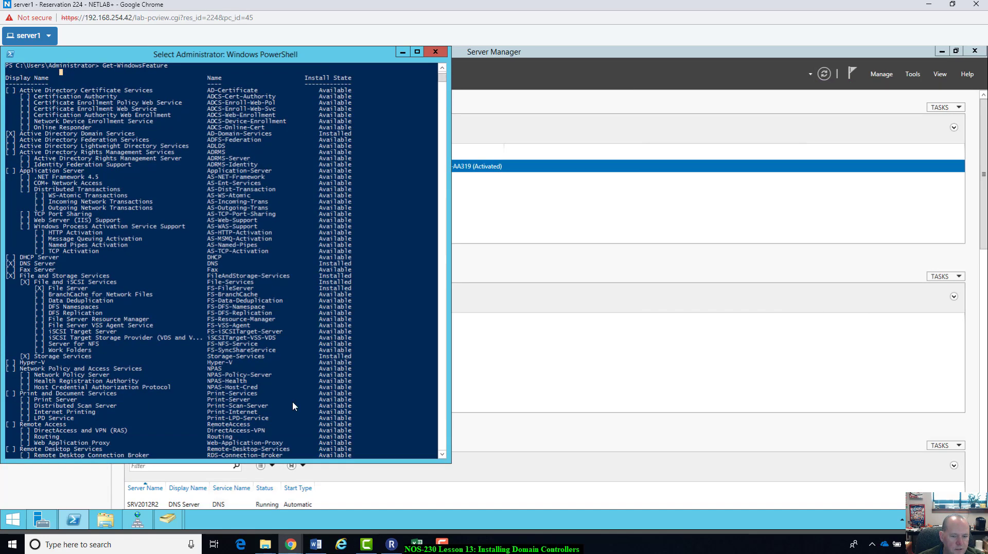
key("Escape")
left_click(281, 388)
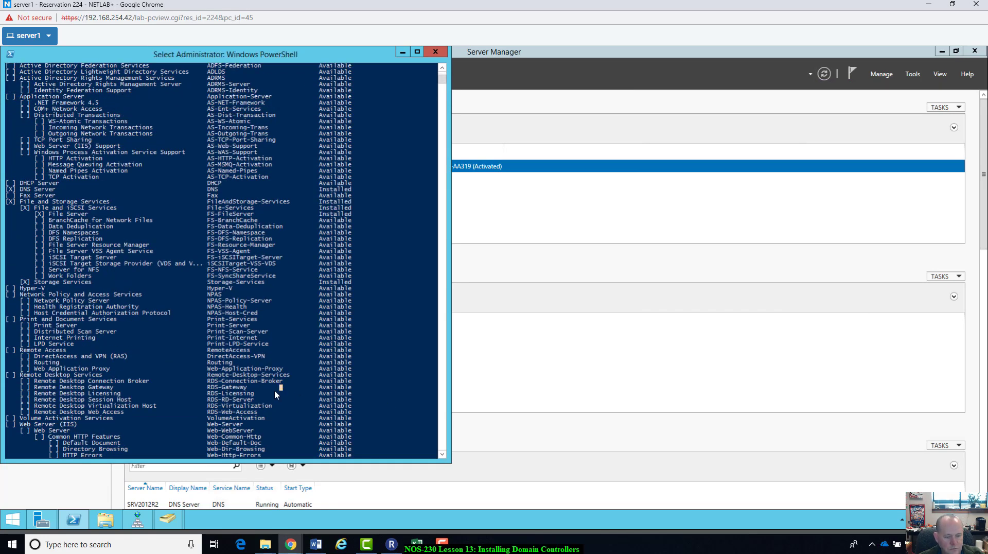
key("Escape")
scroll(436, 116, "down", 20)
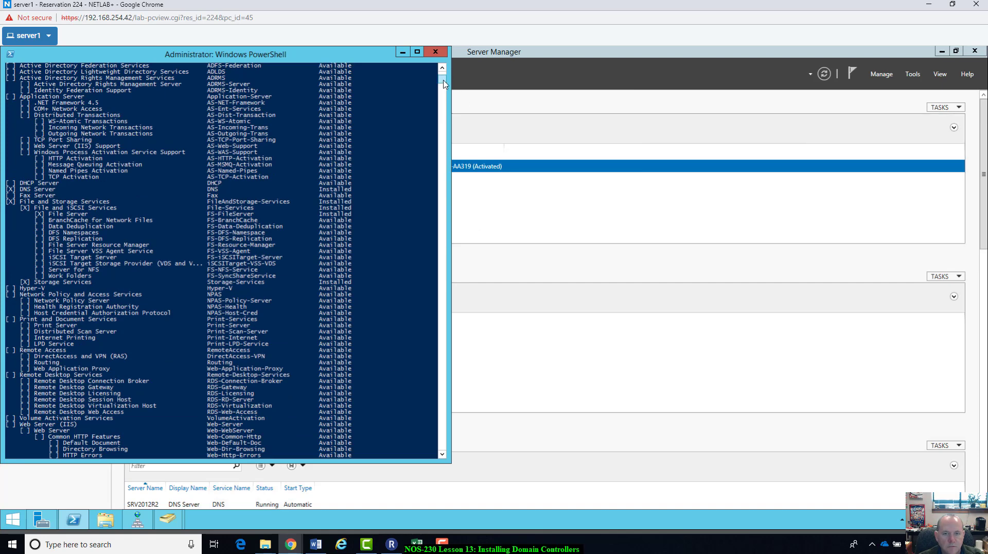
scroll(436, 116, "down", 20)
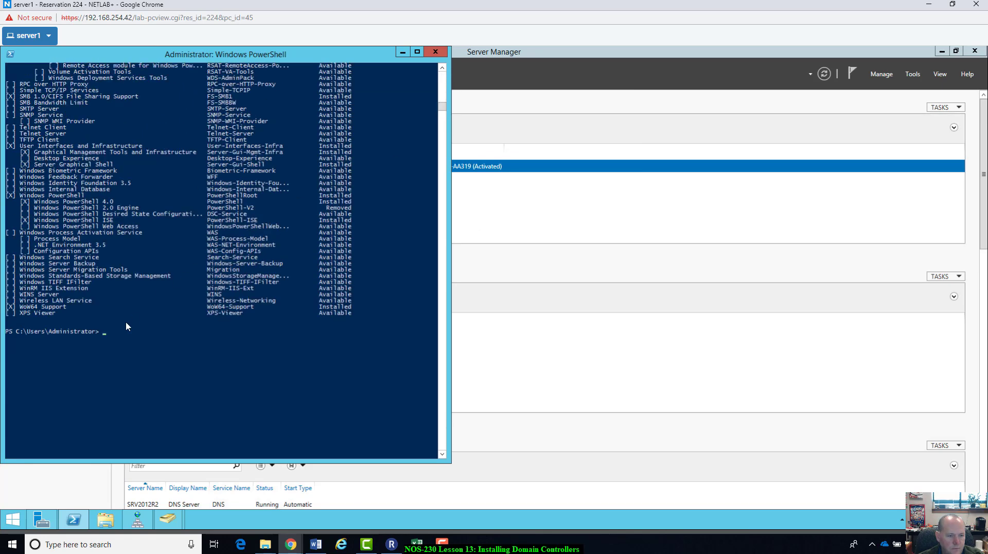
Step: Clear the console and launch sconfig to show the Server Configuration menu for ntmLab.local
left_click(117, 336)
type("clear")
key("Return")
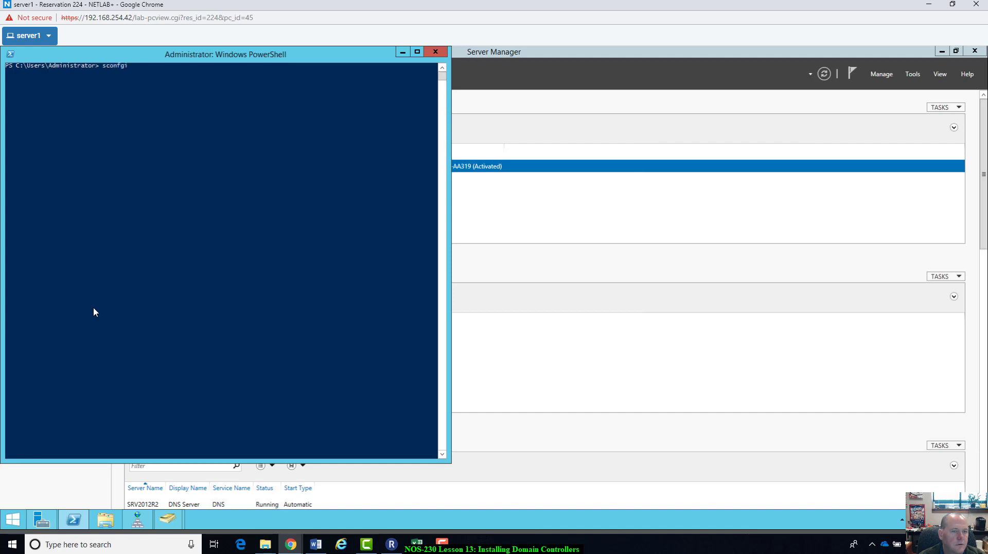
key("Return")
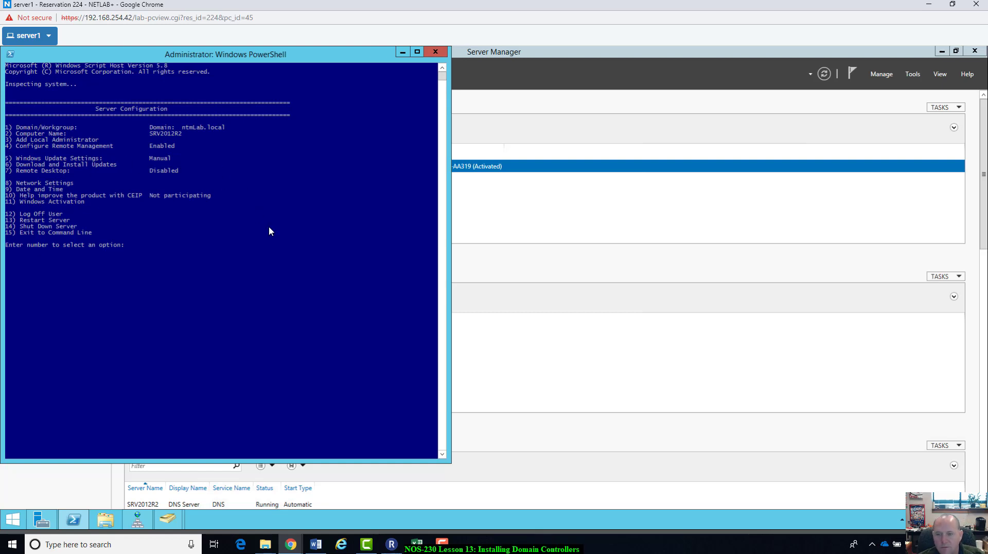
Step: Paste the Server Configuration screenshot into the Word document and select it for formatting
left_click(315, 544)
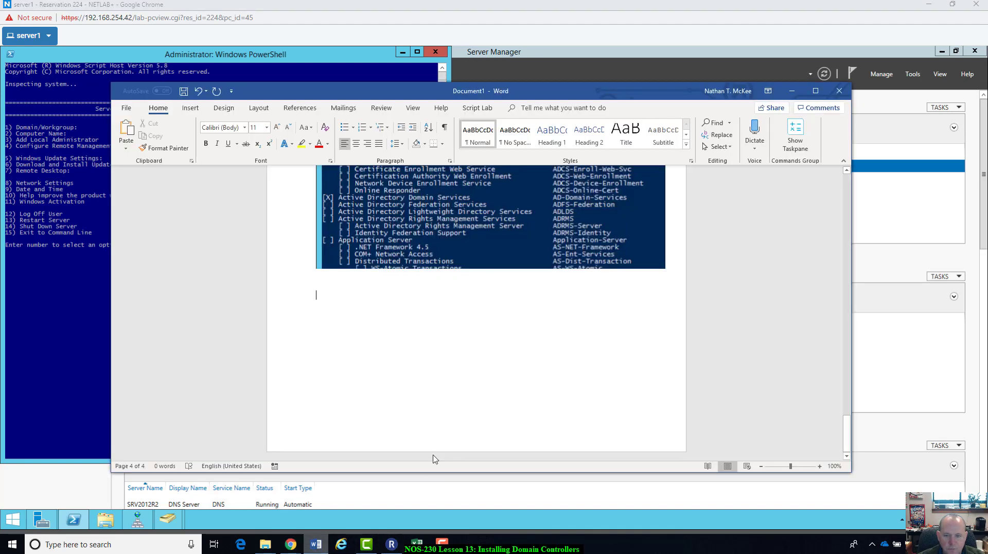
key("ctrl+v")
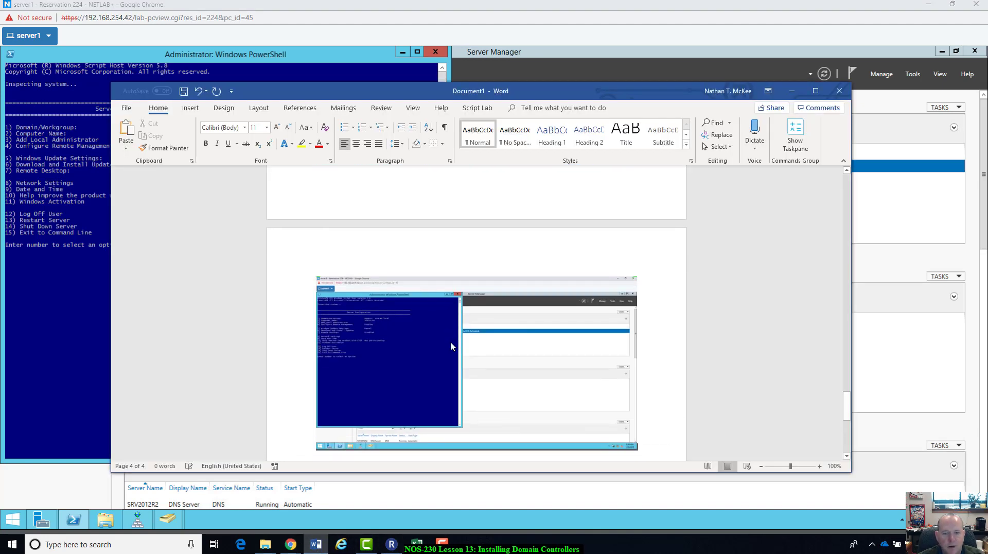
left_click(452, 346)
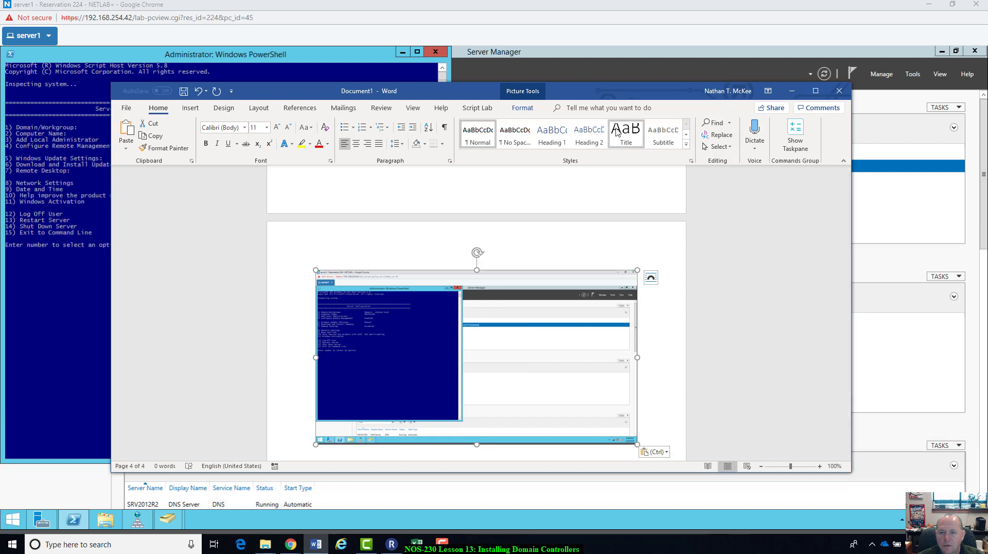
left_click(523, 108)
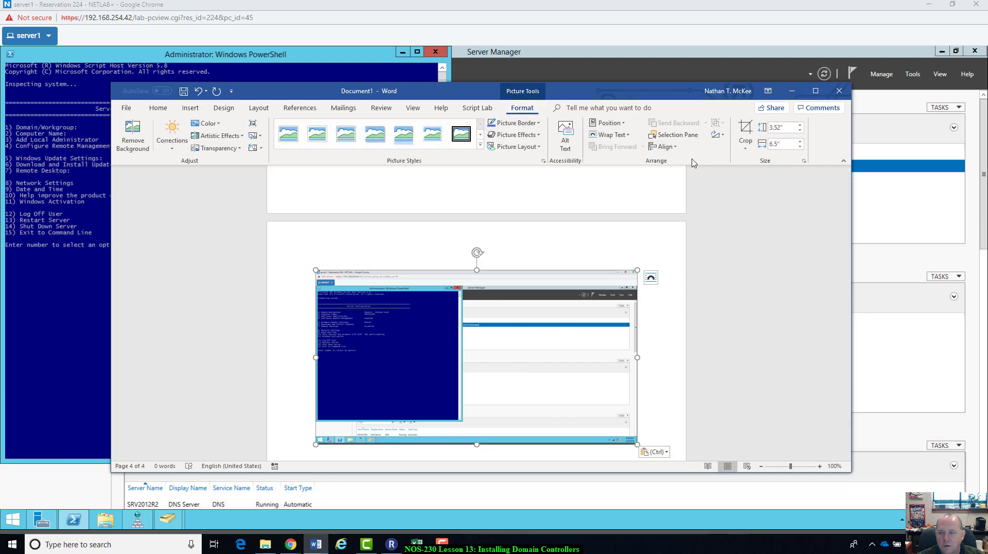
left_click(747, 128)
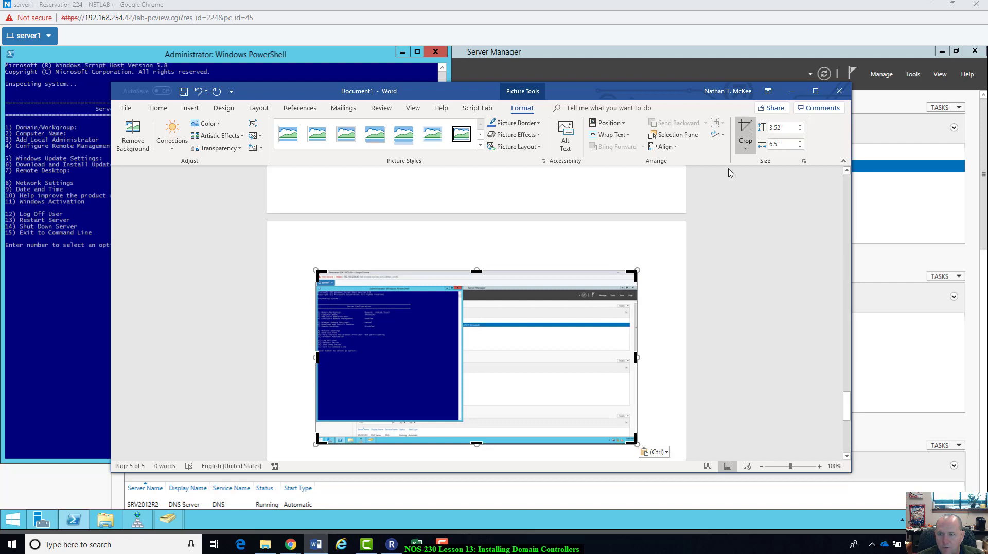
left_click(752, 132)
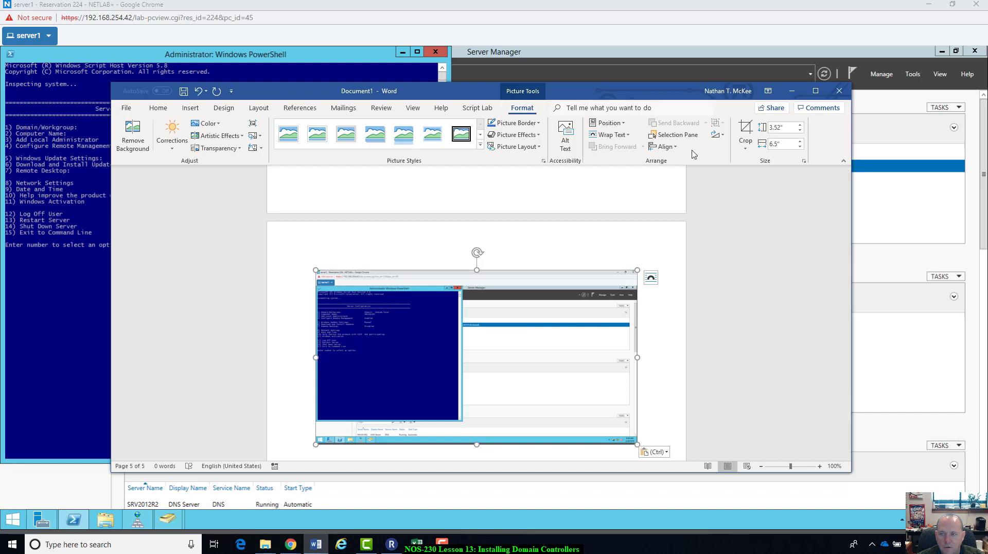
Step: Crop the screenshot to the PowerShell window and enlarge it to about 7.41 by 7.14 inches
left_click(746, 132)
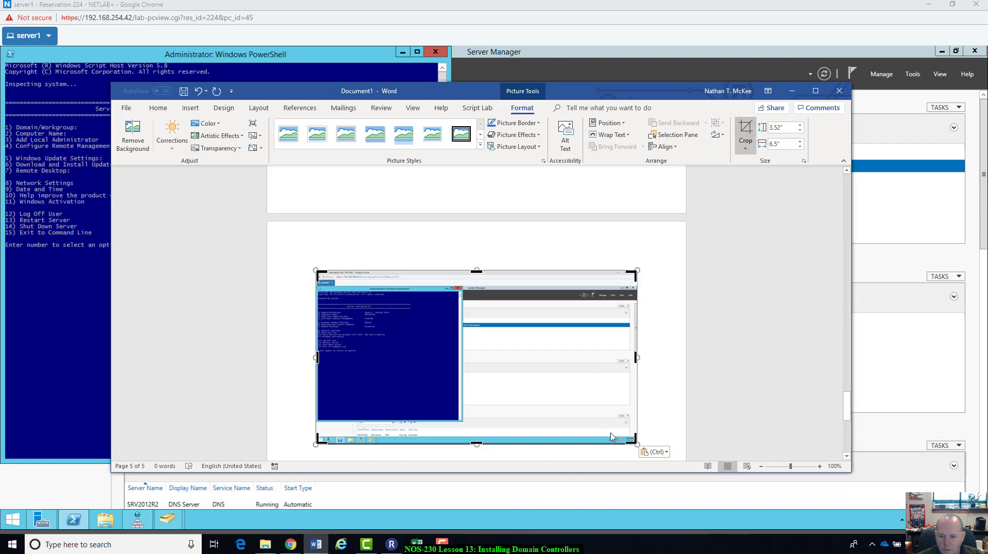
left_click_drag(637, 442, 466, 427)
left_click(467, 428)
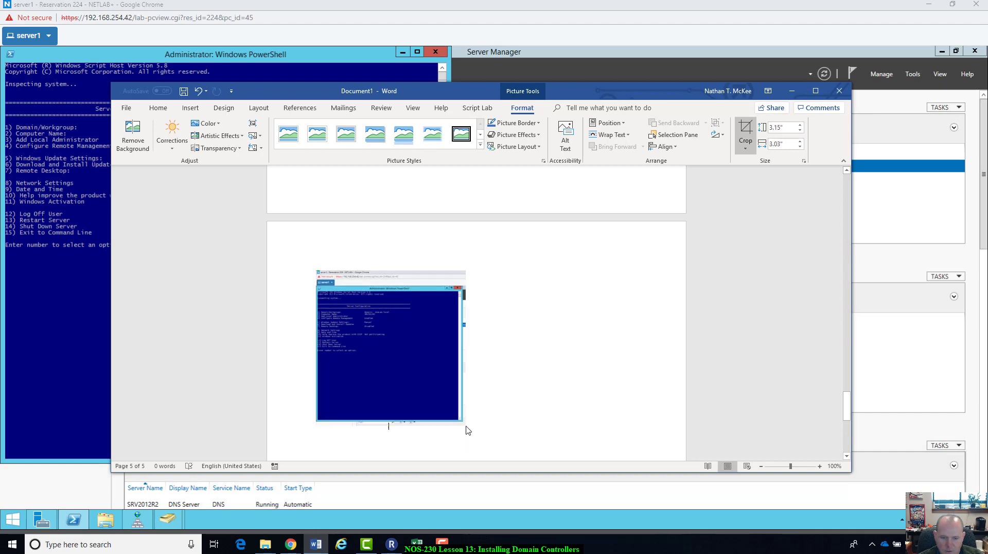
left_click(447, 402)
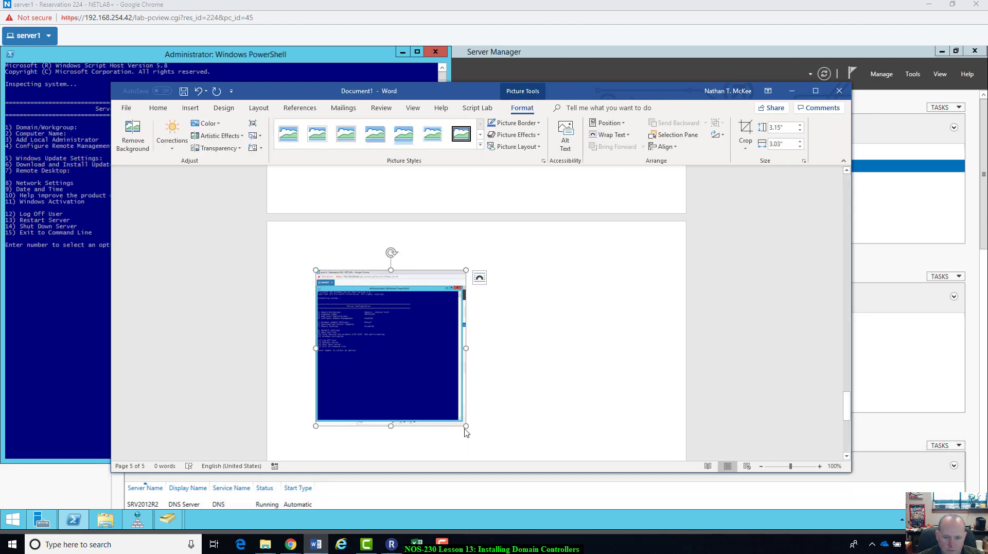
left_click_drag(466, 431, 673, 436)
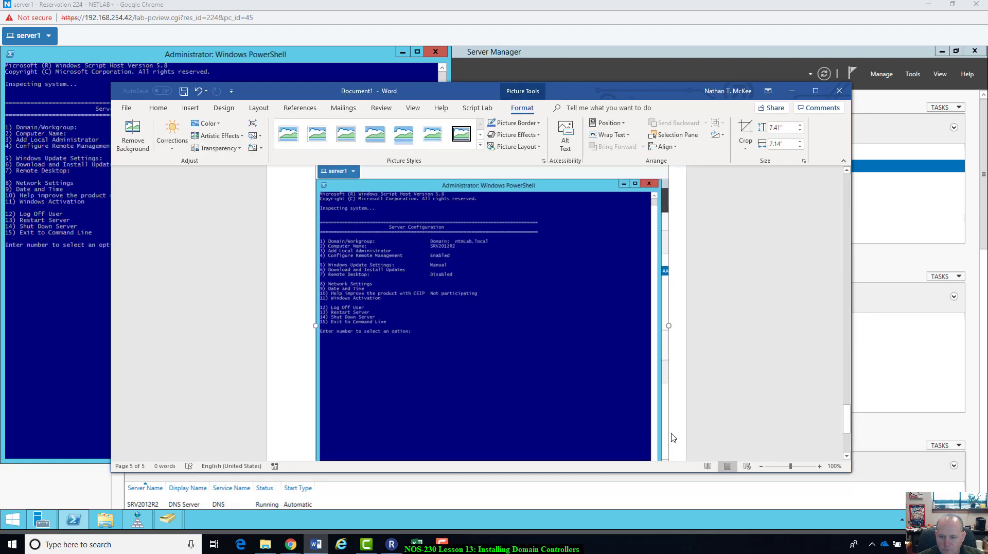
scroll(673, 436, "down", 3)
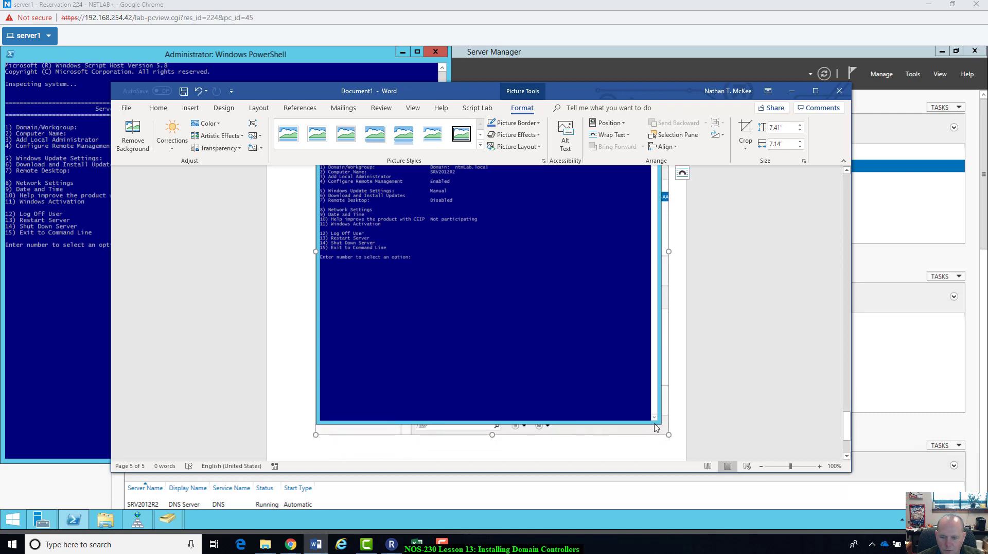
left_click(678, 440)
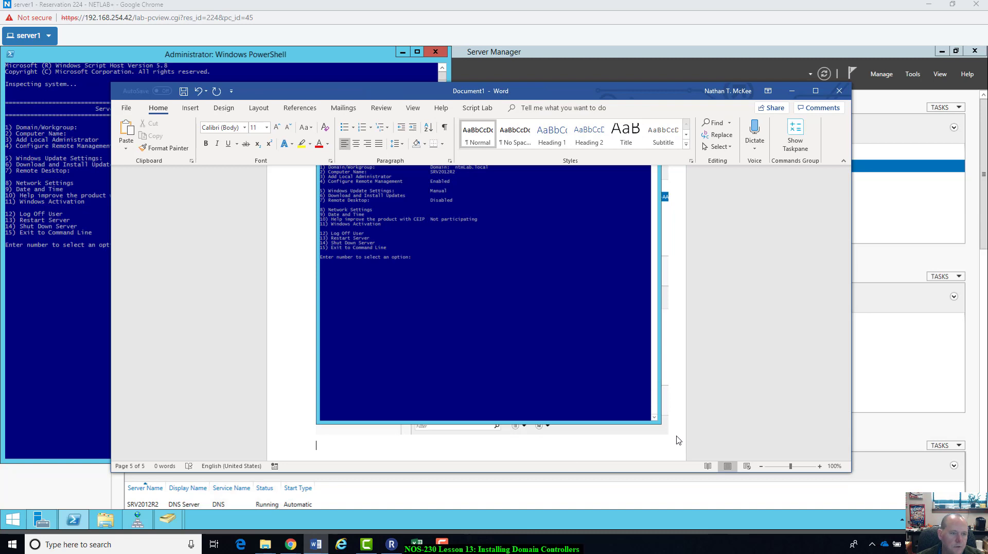
left_click(80, 367)
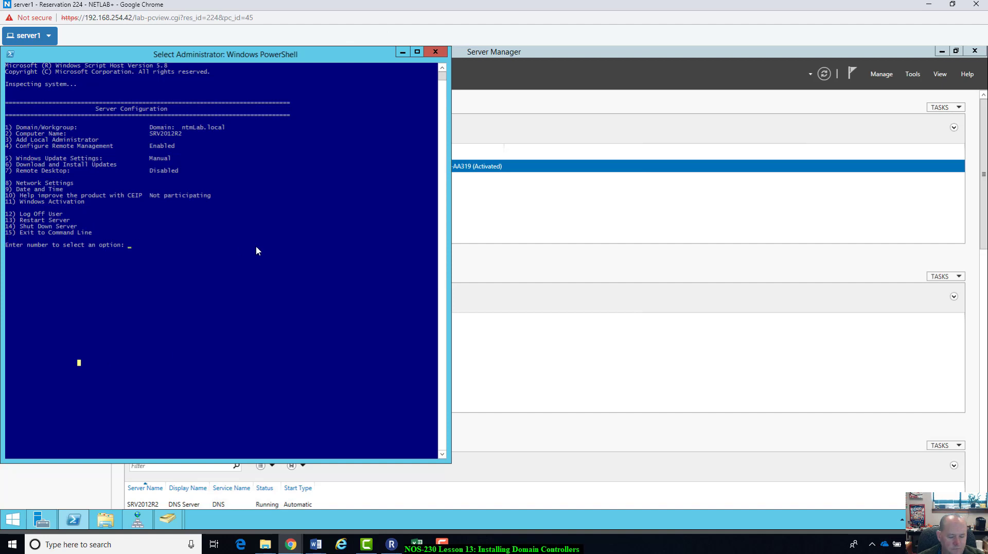
Step: Exit sconfig with option 15, then run ipconfig /all showing 192.168.30.3 and suffix ntmLab.local
type("15")
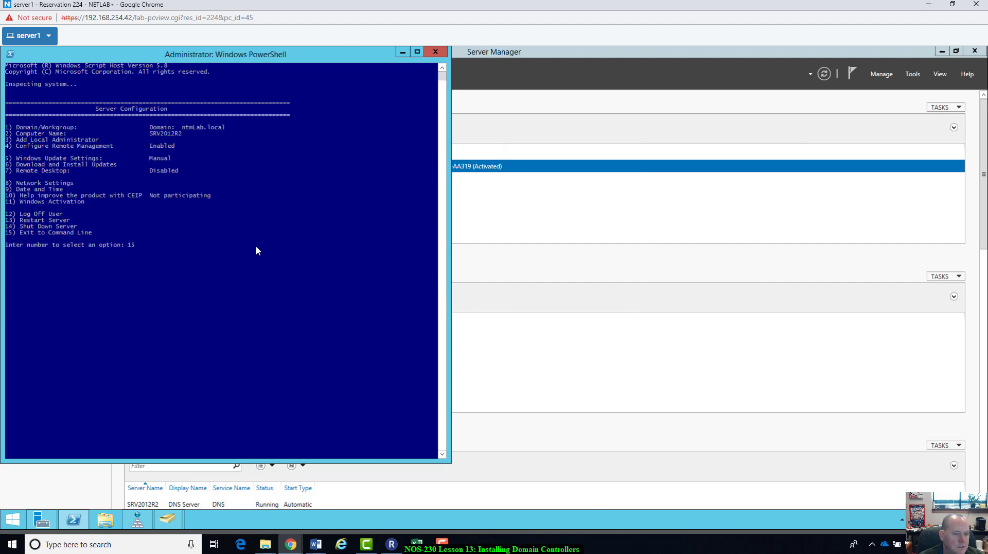
key("Return")
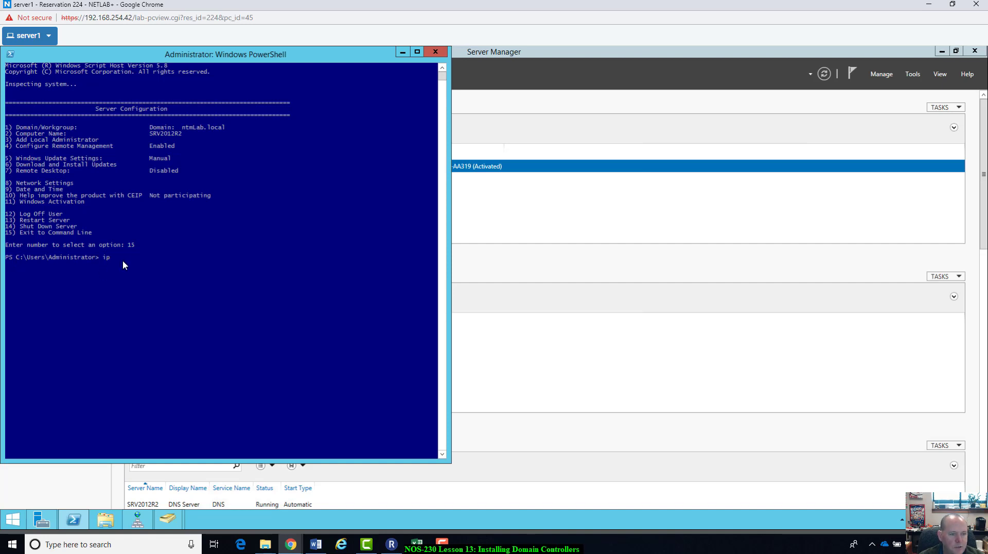
type("fig /all")
key("Return")
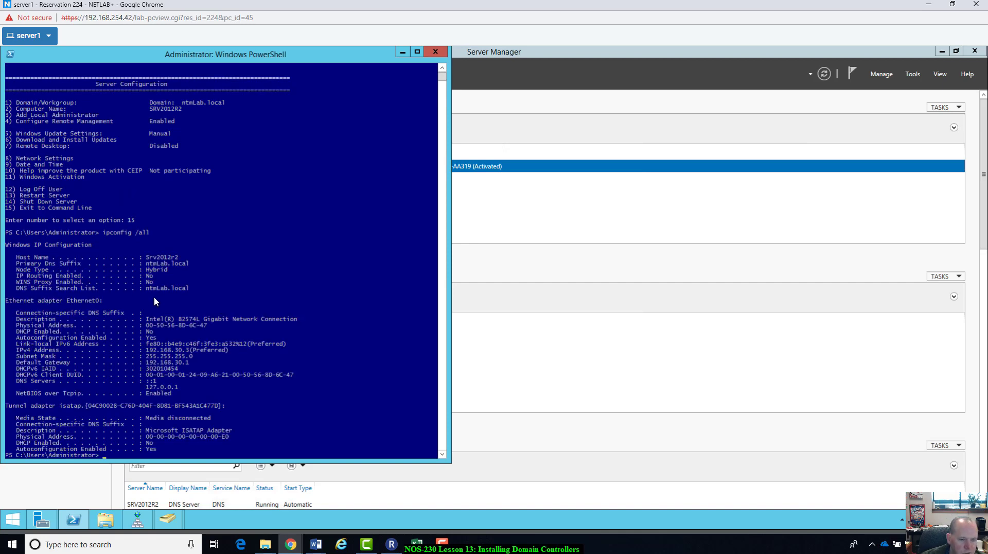
scroll(154, 302, "down", 1)
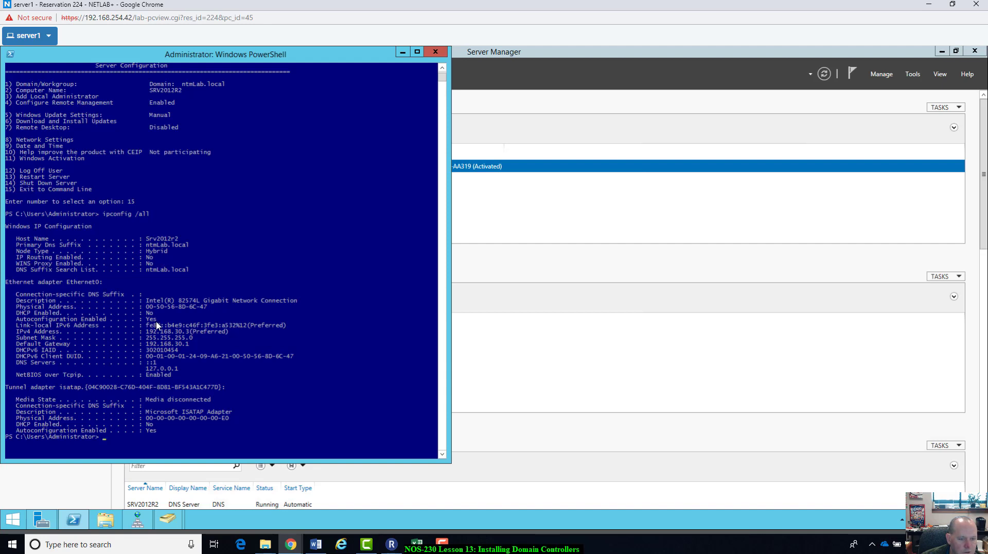
scroll(157, 325, "down", 1)
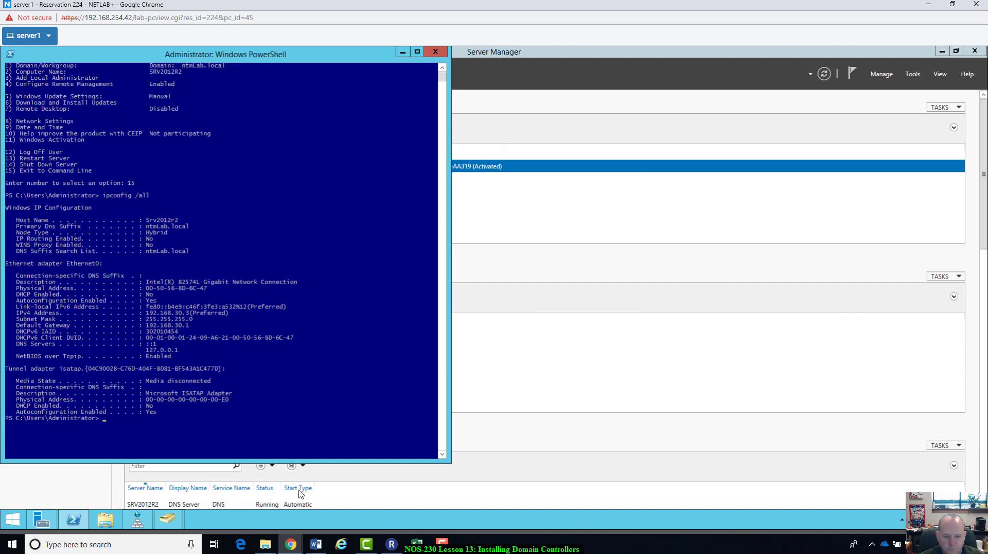
Step: Paste the ipconfig /all screenshot into Word and crop it to the PowerShell window
left_click(316, 544)
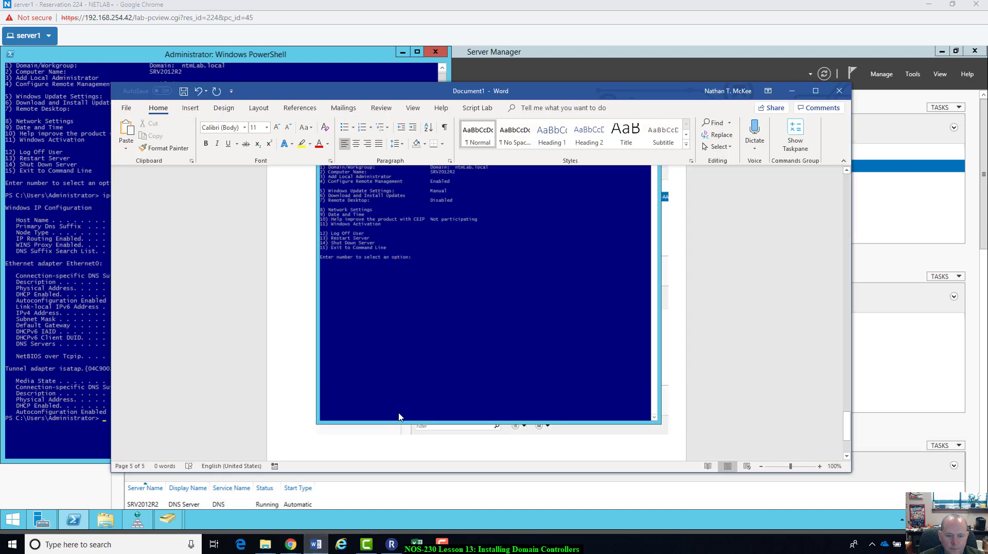
scroll(394, 422, "down", 2)
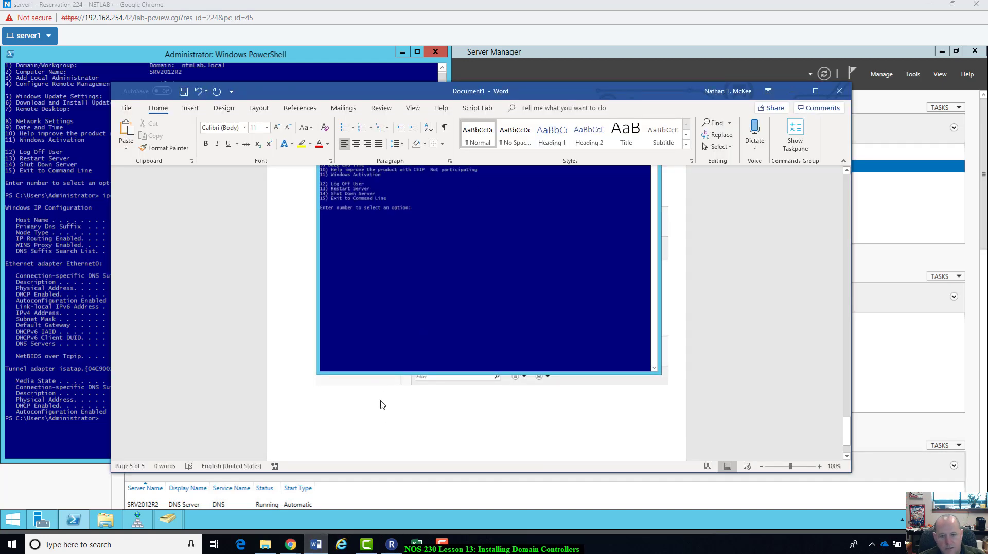
key("ctrl+v")
left_click(383, 403)
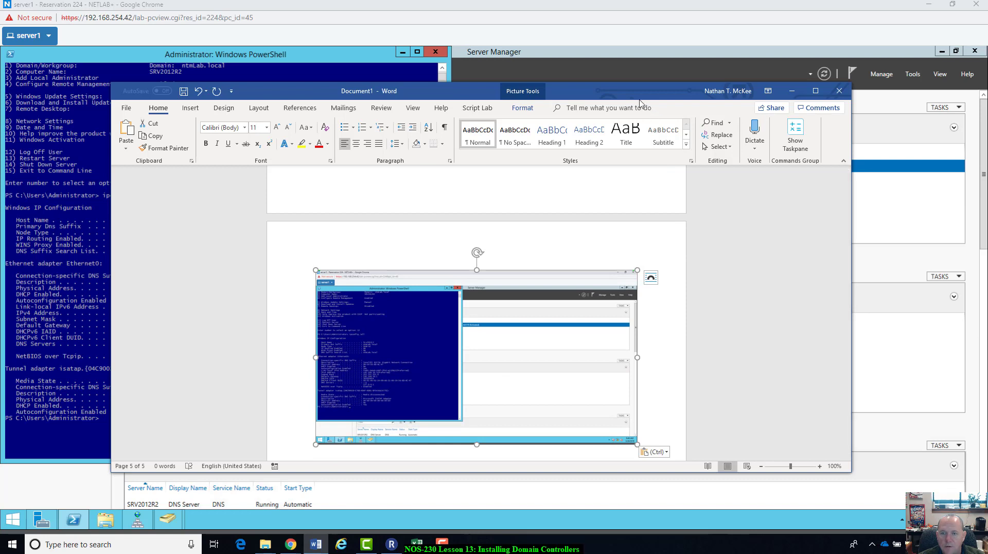
left_click(523, 108)
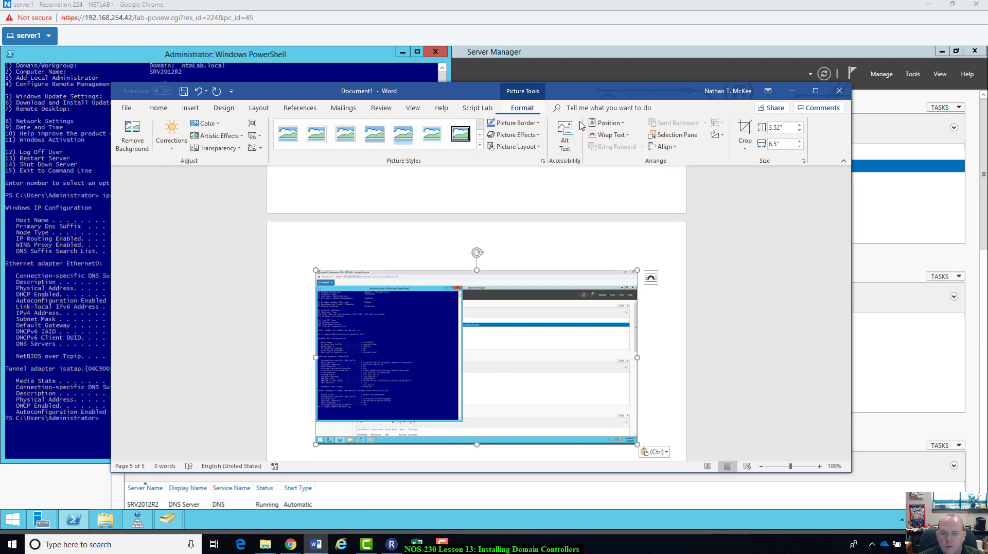
left_click(745, 135)
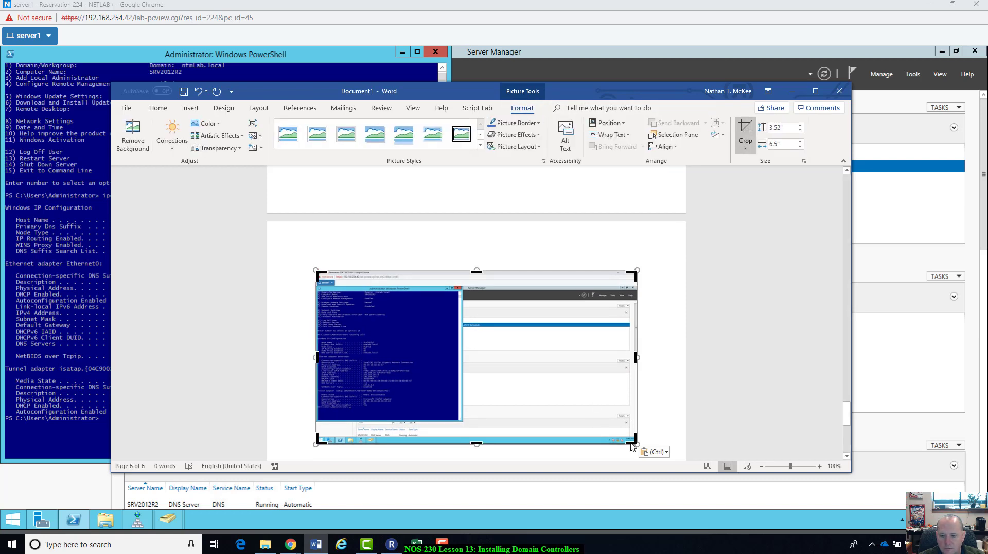
left_click_drag(634, 441, 465, 426)
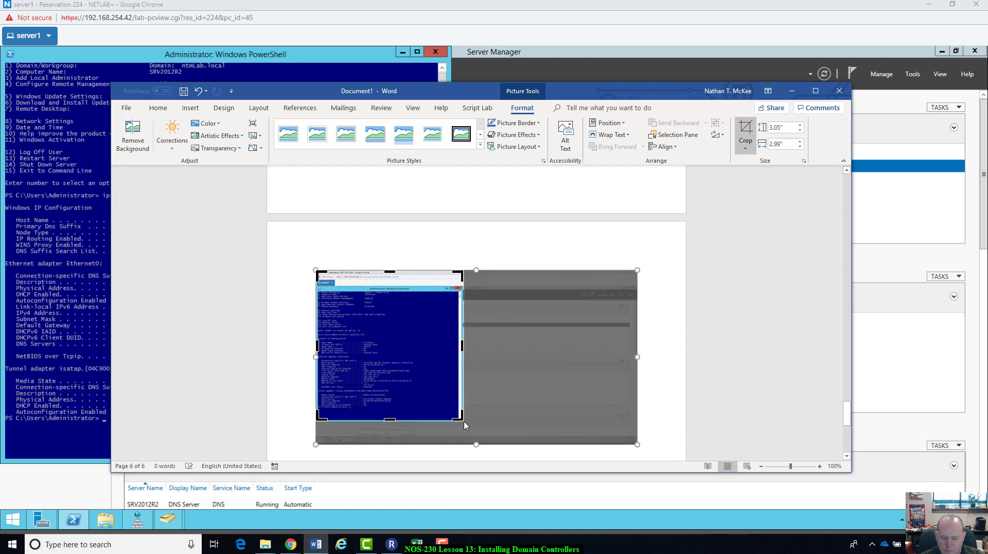
left_click(466, 424)
left_click(454, 416)
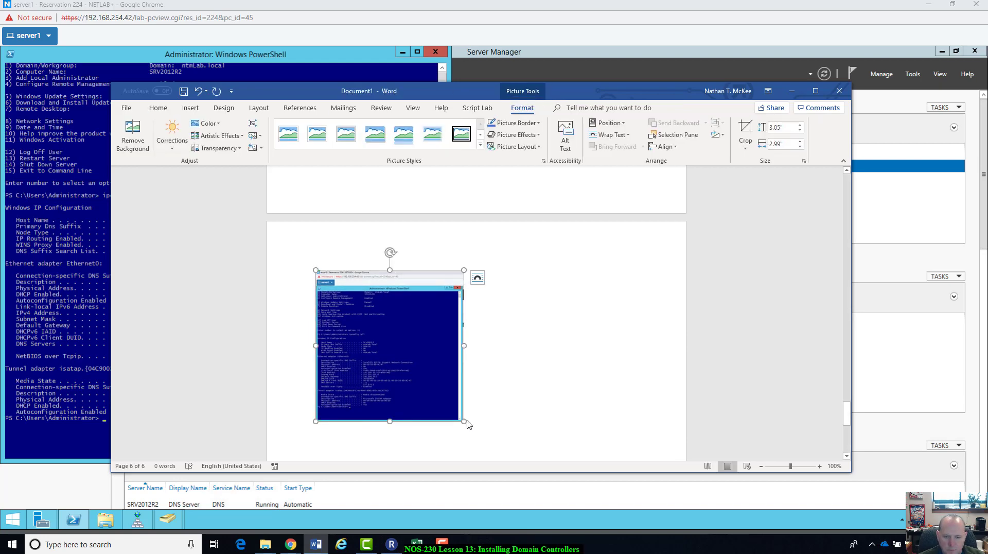
Step: Enlarge the ipconfig screenshot on page 6 and maximize the Word window
left_click_drag(465, 420, 662, 458)
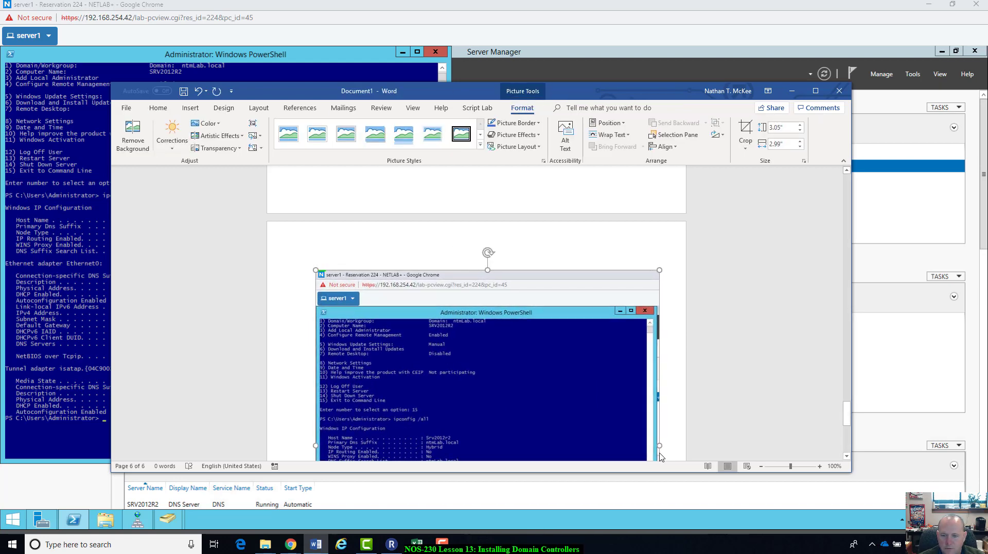
scroll(675, 425, "down", 4)
left_click(675, 425)
scroll(676, 425, "up", 6)
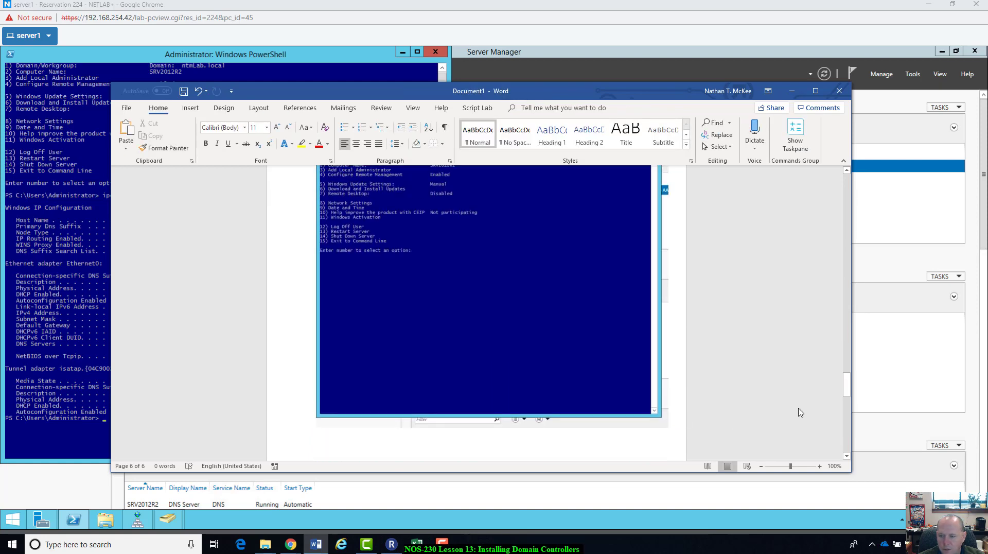
left_click_drag(844, 389, 864, 177)
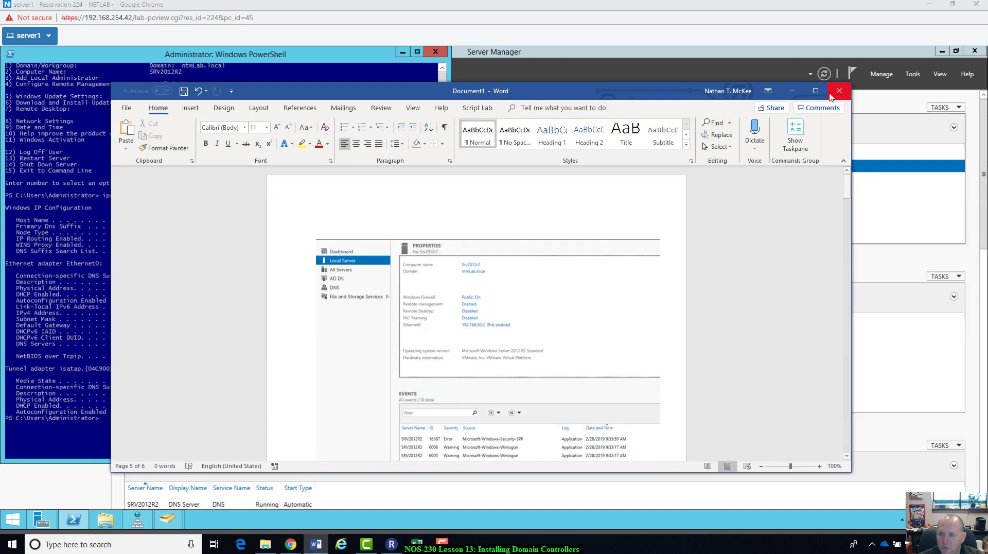
left_click(815, 90)
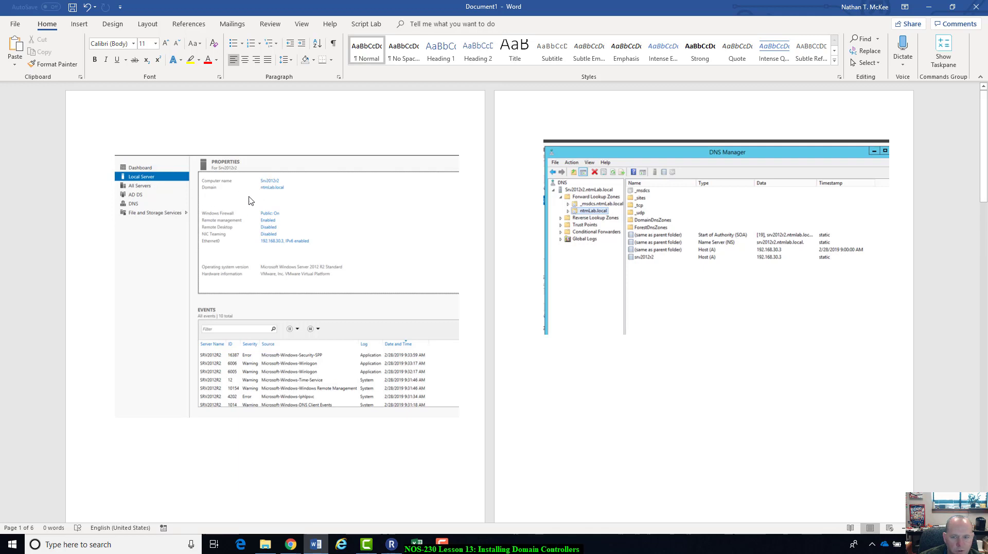
scroll(759, 291, "down", 1)
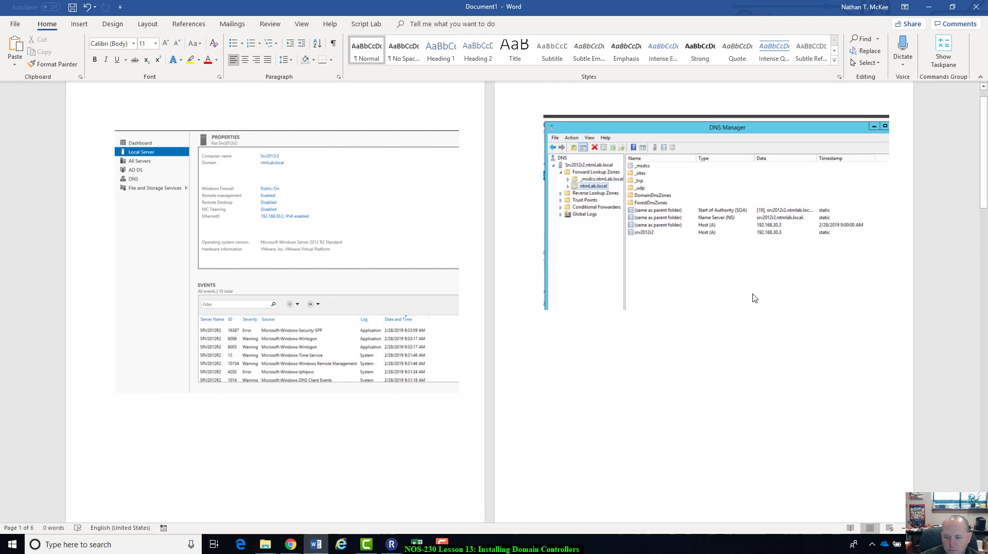
scroll(754, 297, "down", 3)
scroll(754, 296, "down", 10)
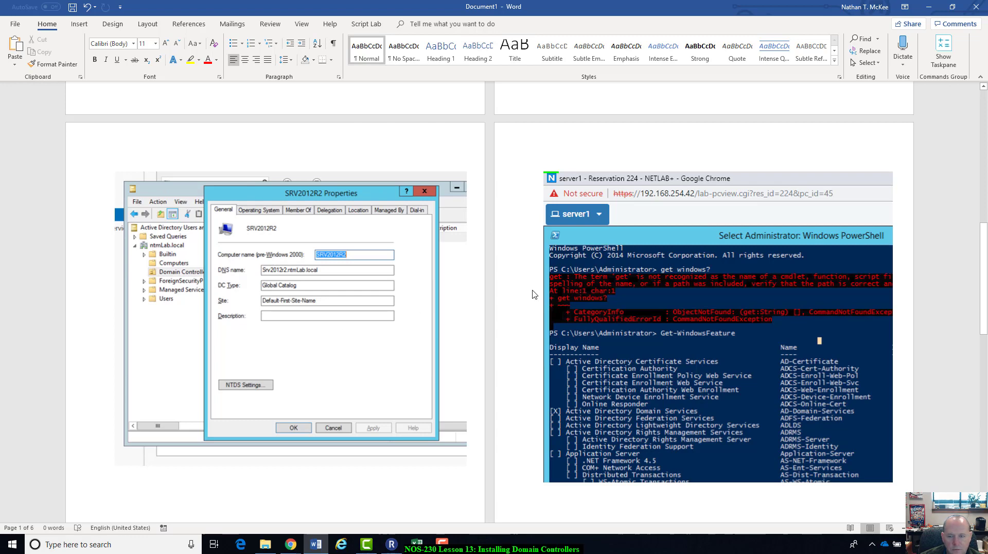
scroll(635, 236, "down", 1)
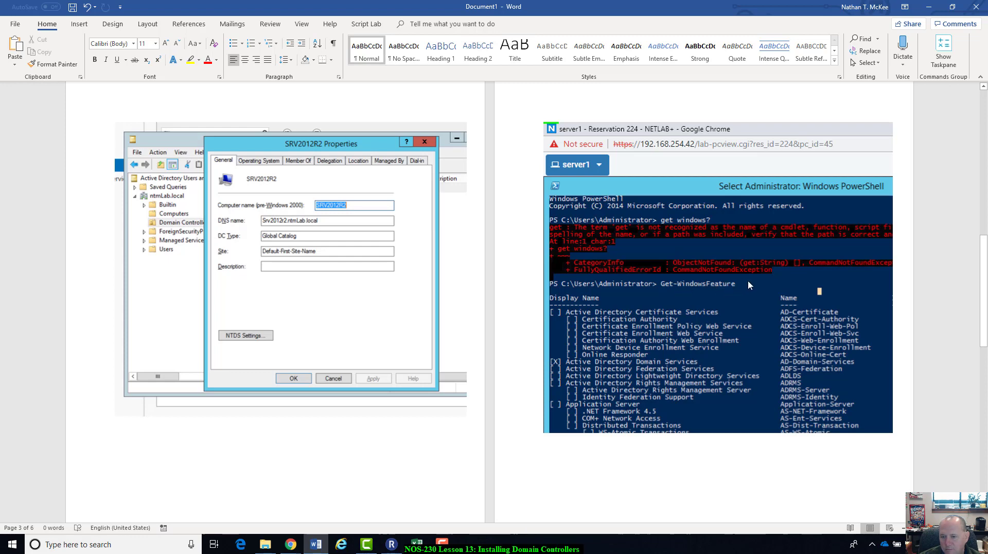
scroll(725, 272, "down", 1)
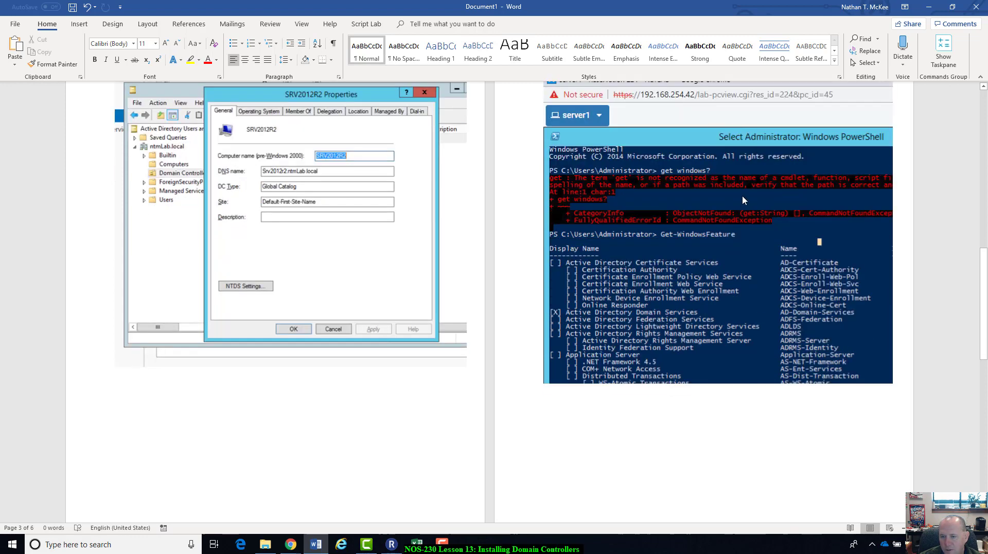
scroll(745, 235, "up", 1)
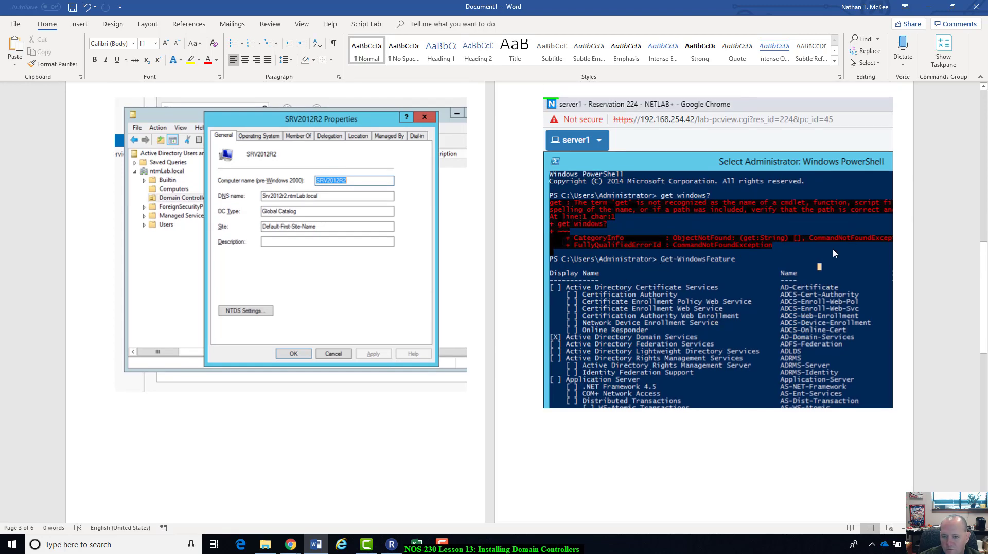
scroll(584, 332, "down", 2)
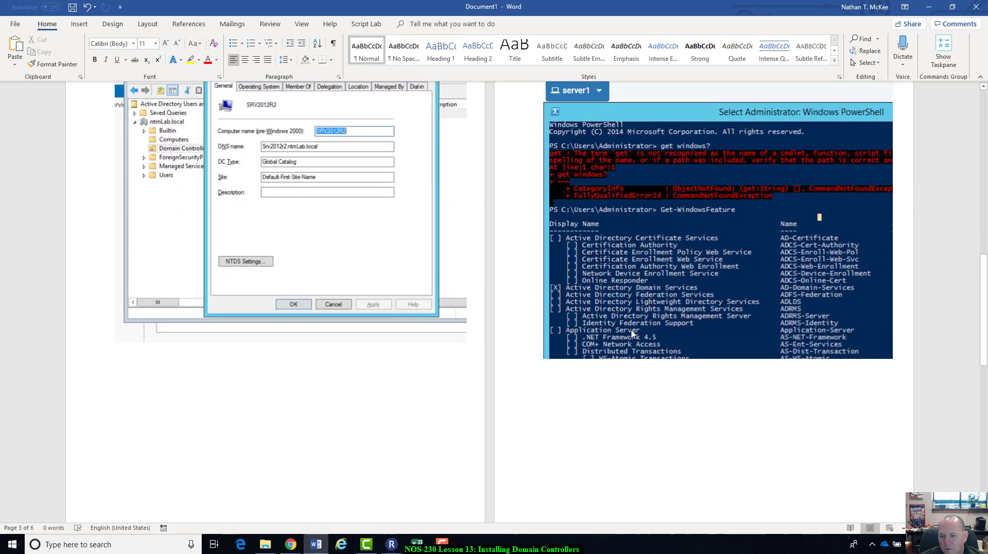
scroll(632, 335, "up", 6)
scroll(632, 334, "down", 20)
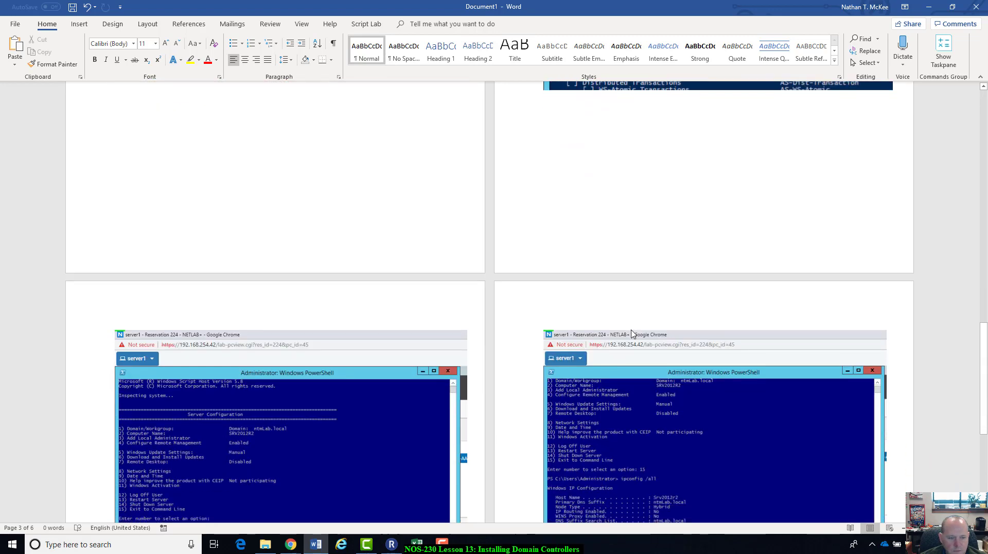
scroll(632, 334, "down", 4)
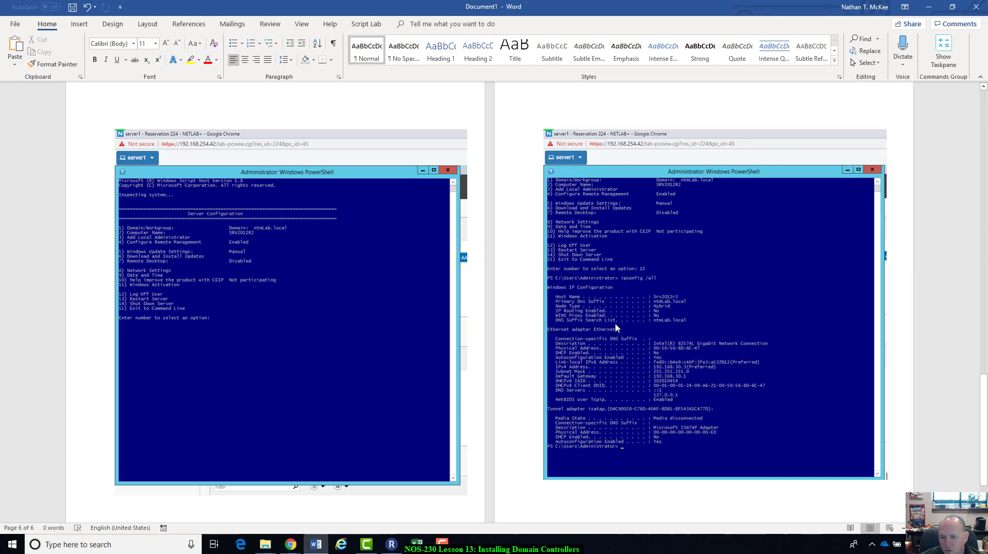
scroll(676, 381, "down", 3)
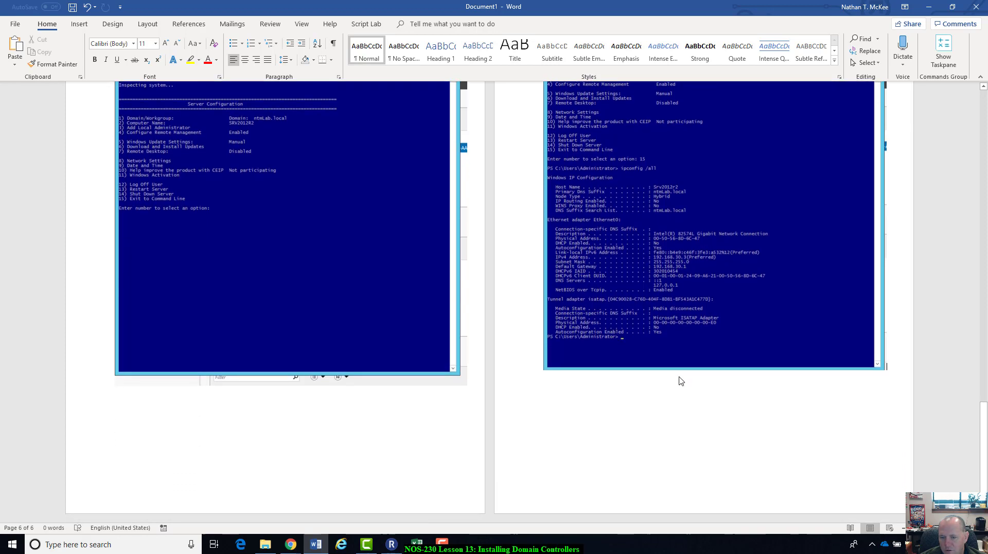
scroll(681, 380, "up", 2)
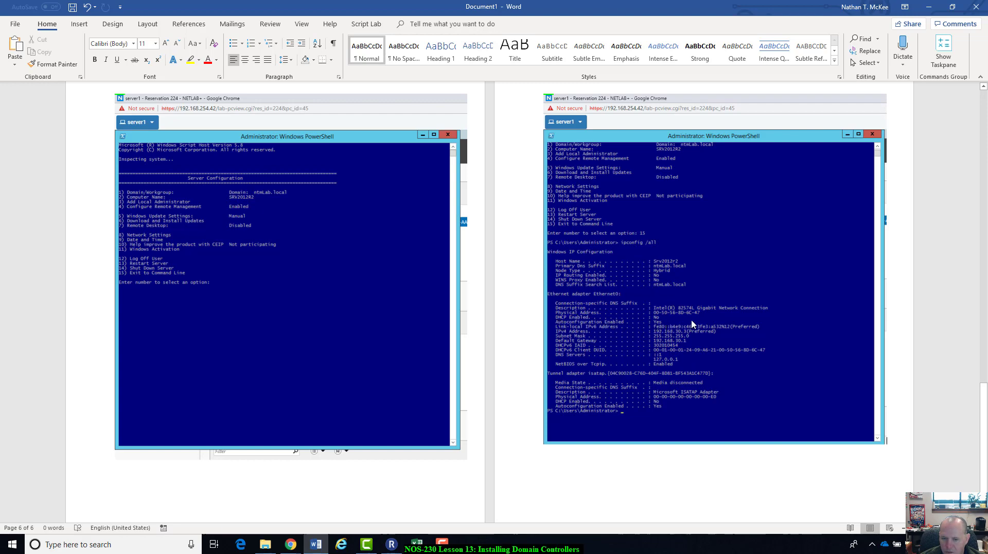
scroll(869, 239, "up", 10)
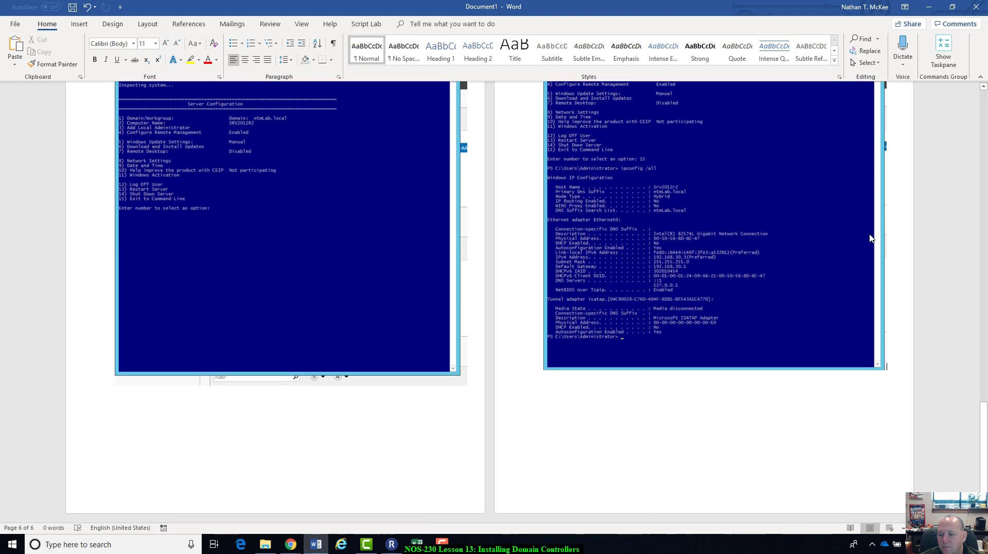
scroll(869, 238, "down", 5)
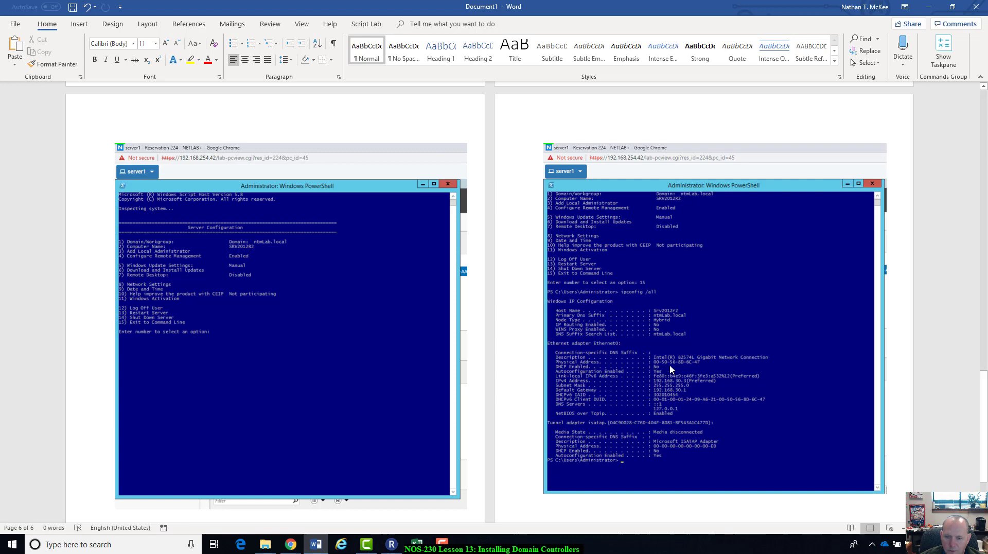
scroll(803, 322, "down", 3)
scroll(805, 320, "up", 20)
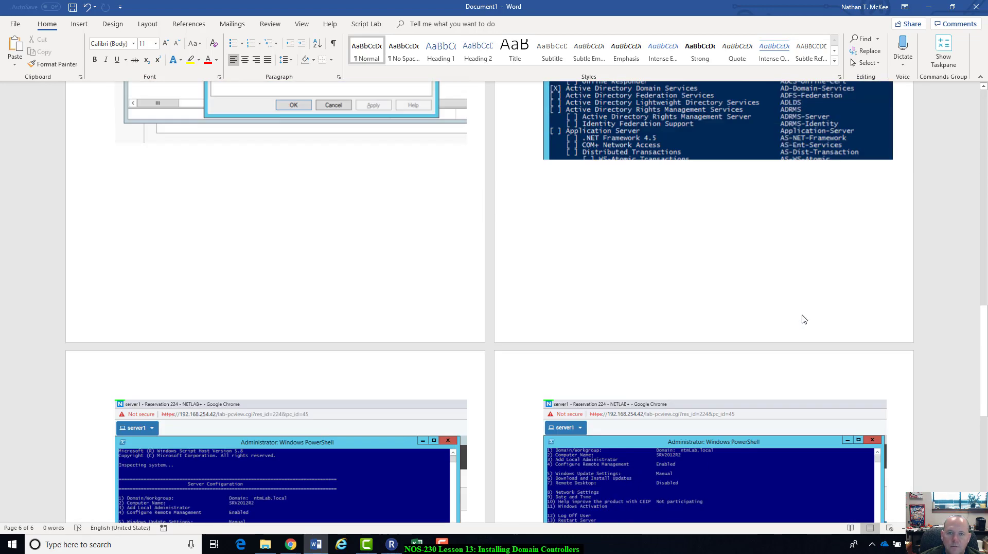
scroll(804, 319, "down", 20)
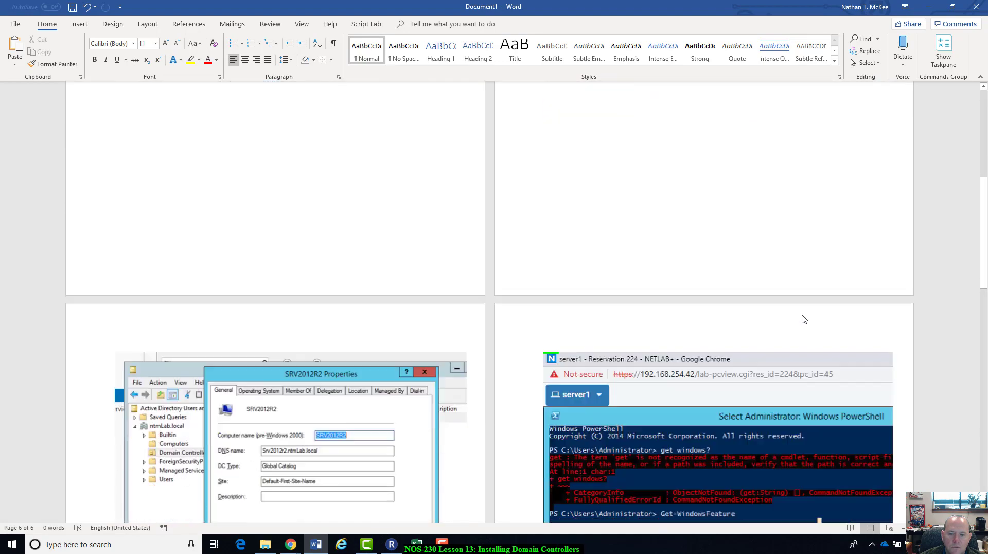
scroll(807, 315, "up", 12)
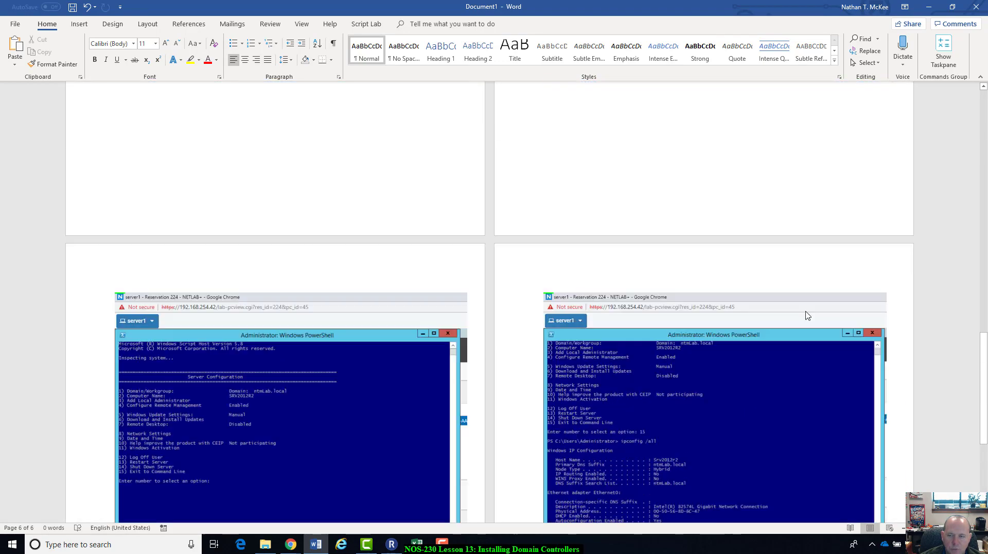
scroll(806, 314, "up", 5)
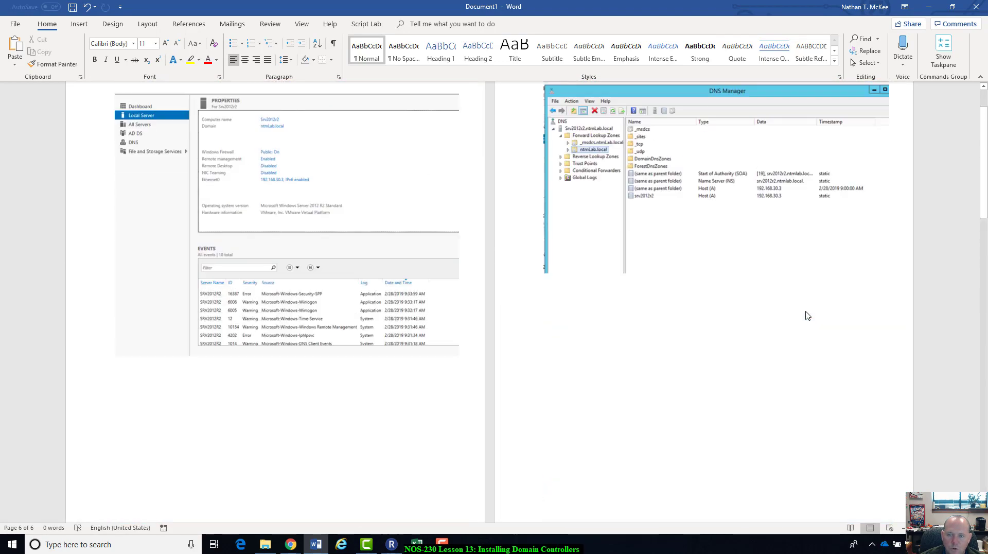